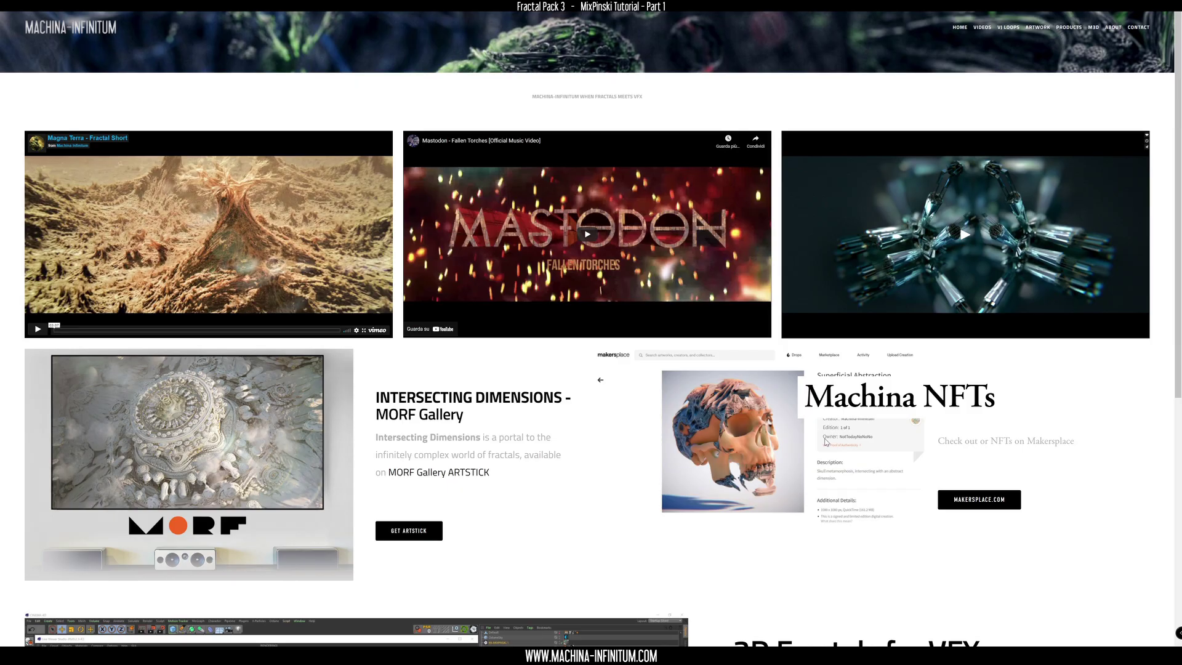
scroll(826, 441, down, 6)
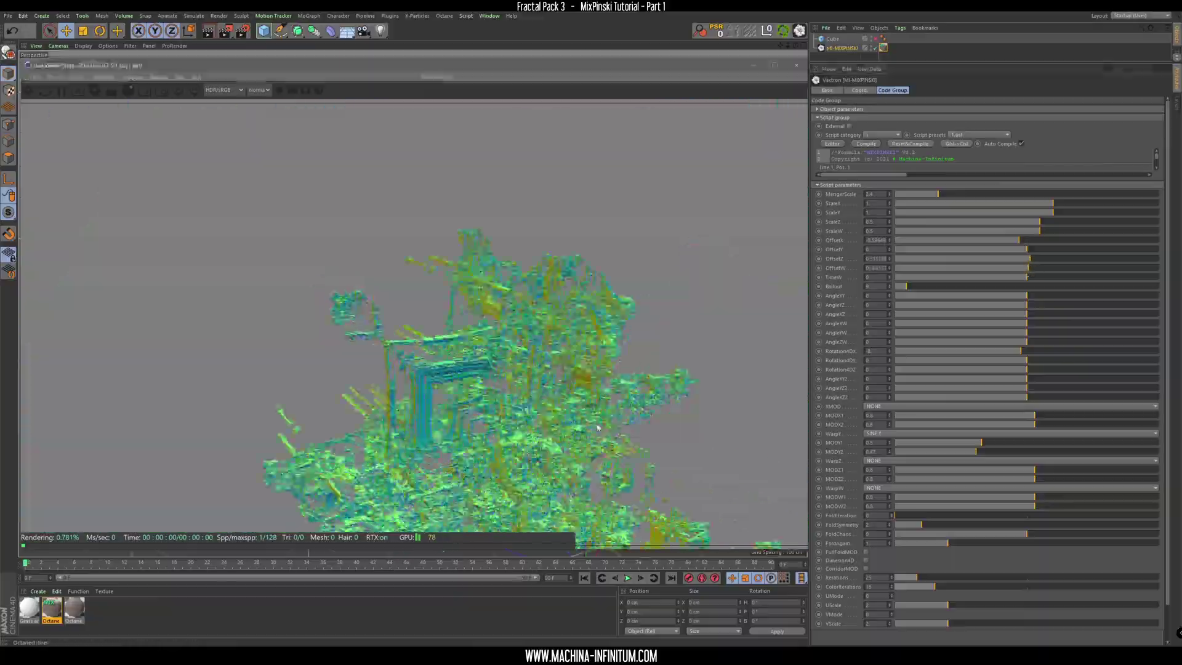
drag(1027, 269, 1031, 269)
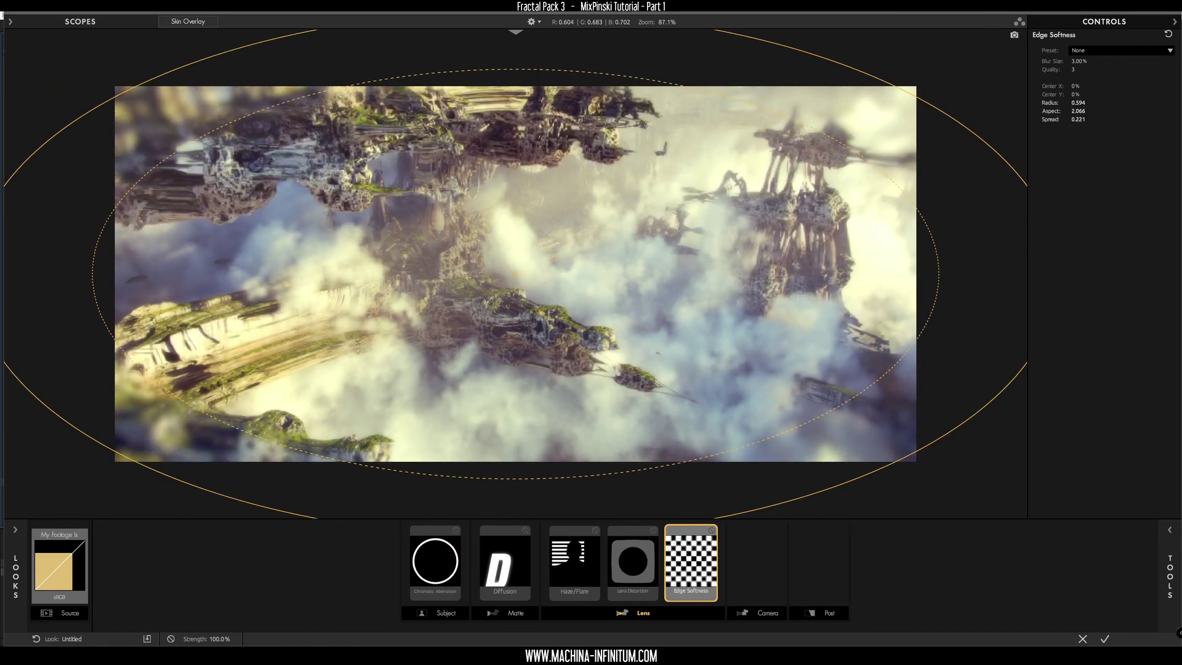
click(1169, 529)
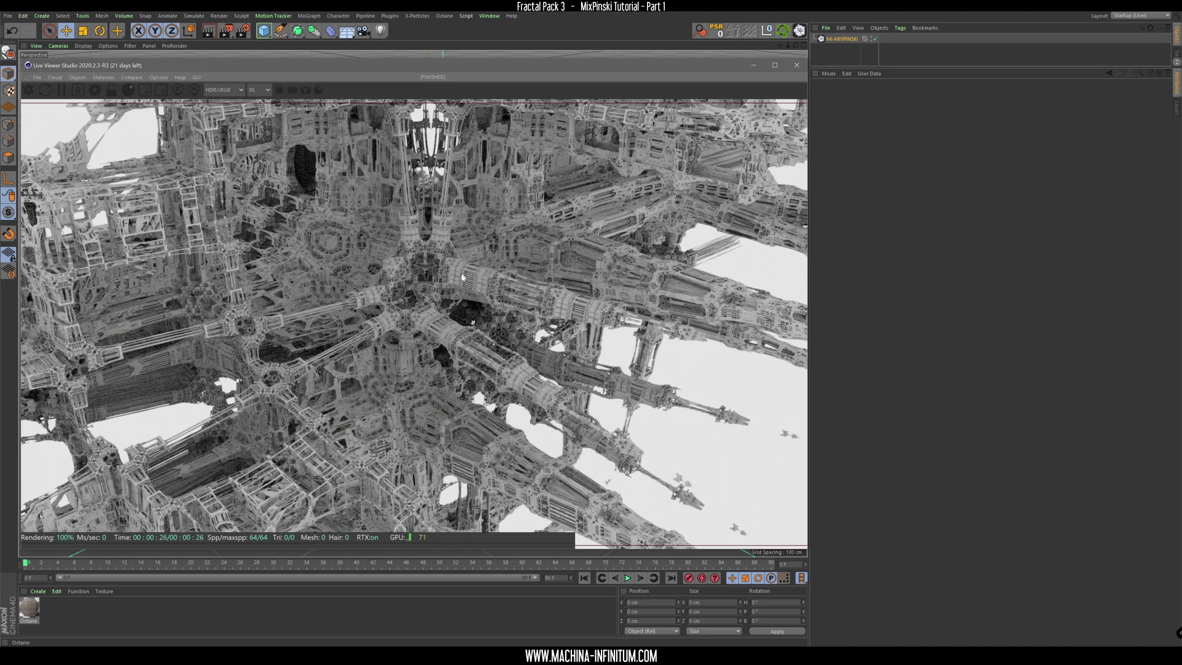
scroll(431, 350, down, 4)
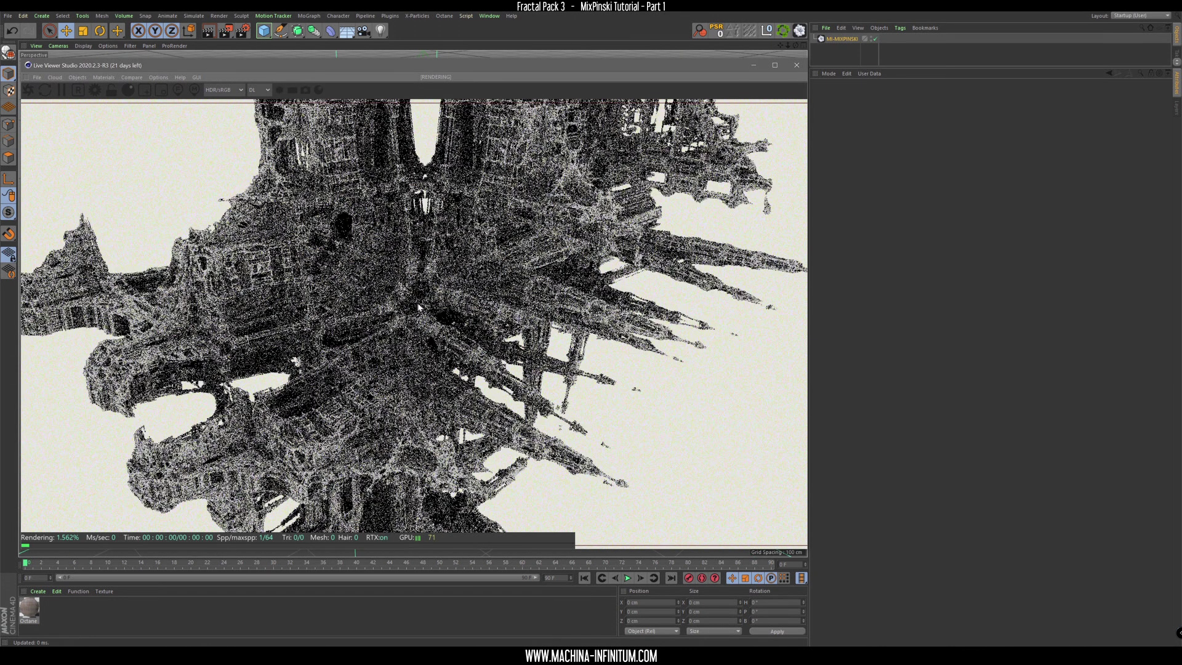
drag(420, 305, 400, 298)
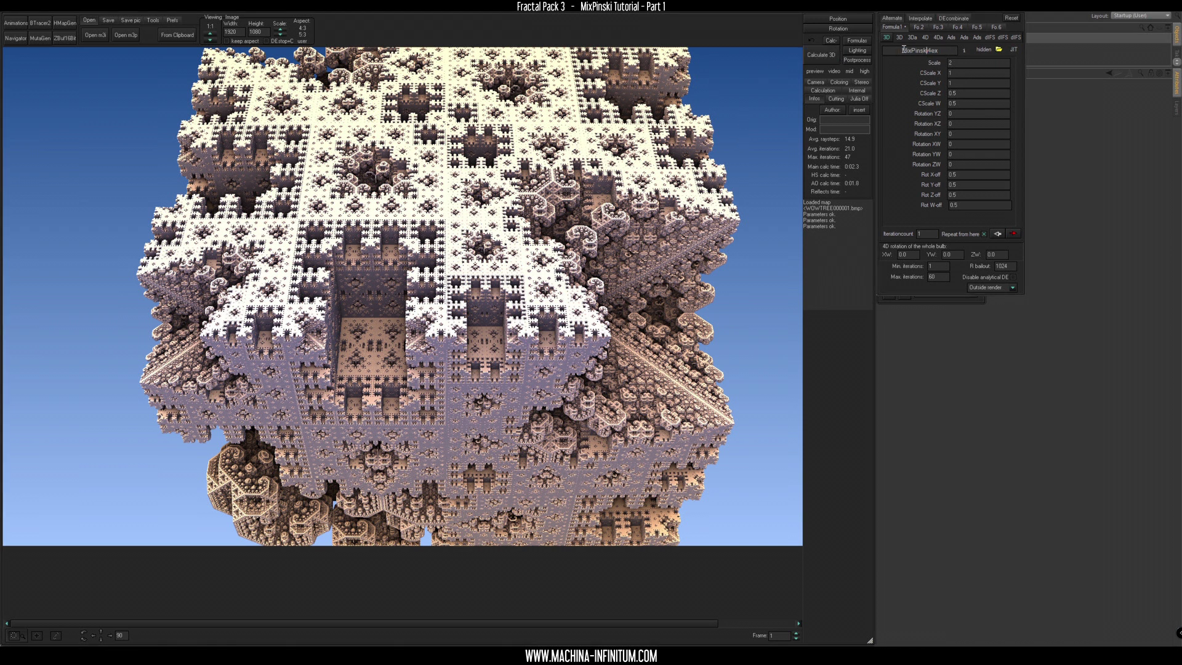
Open the fractal navigator in Mandelbulb3D and examine the MixPinski4ex shape from several distances and angles.
click(15, 39)
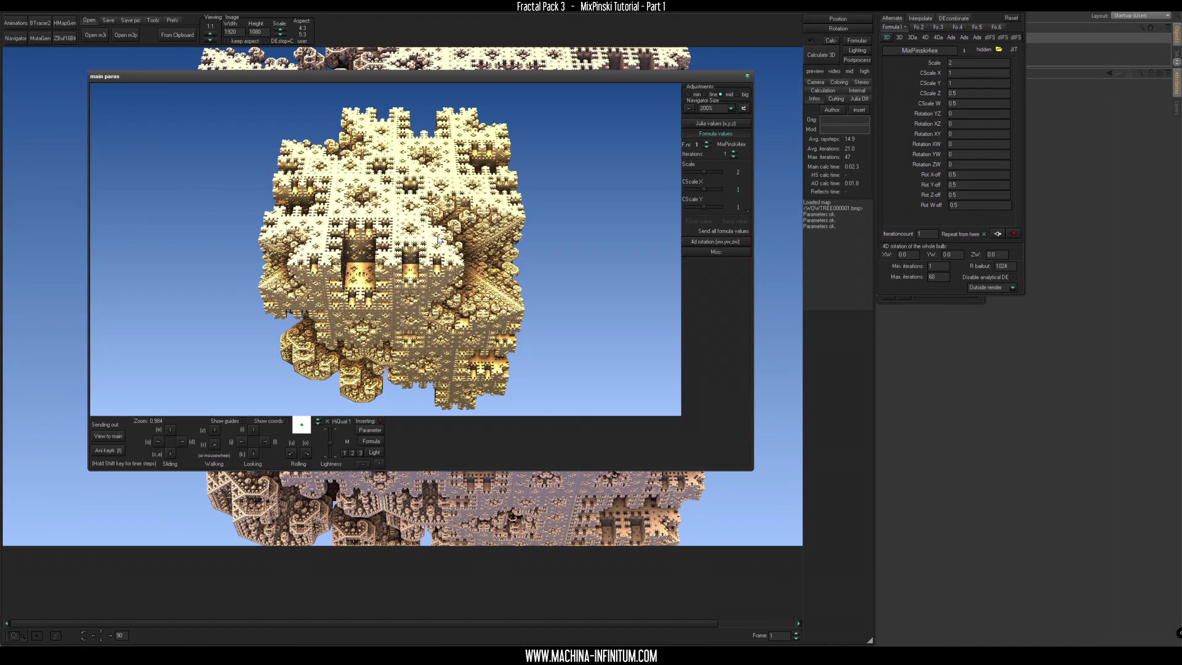
scroll(505, 254, down, 5)
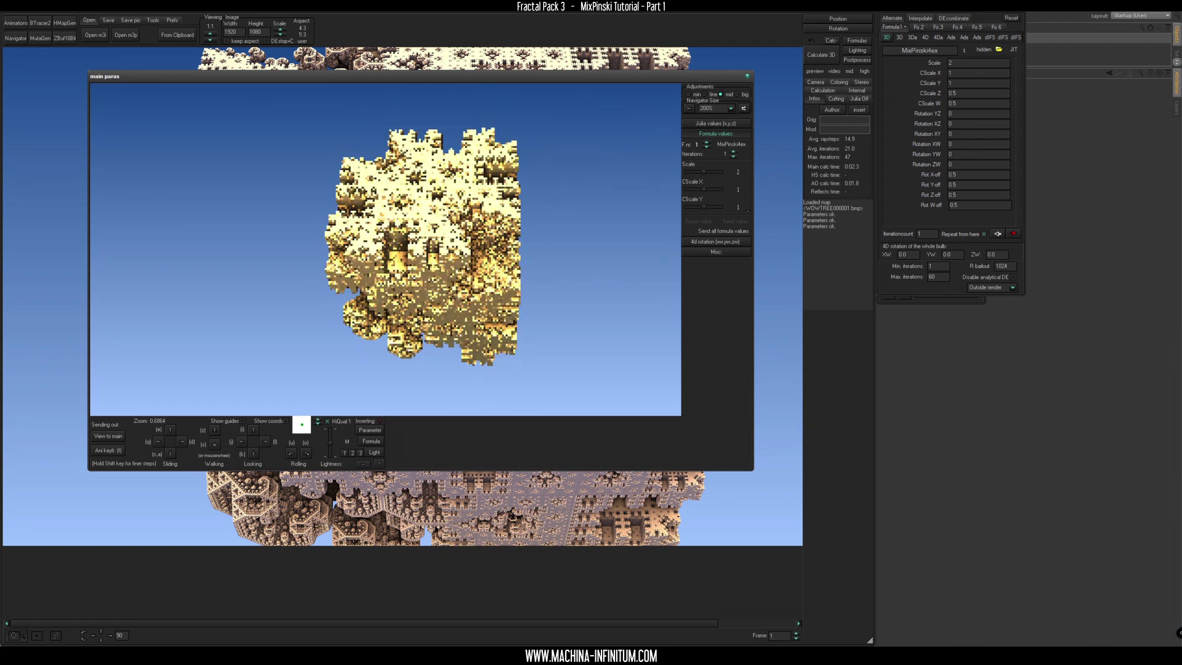
scroll(425, 243, up, 3)
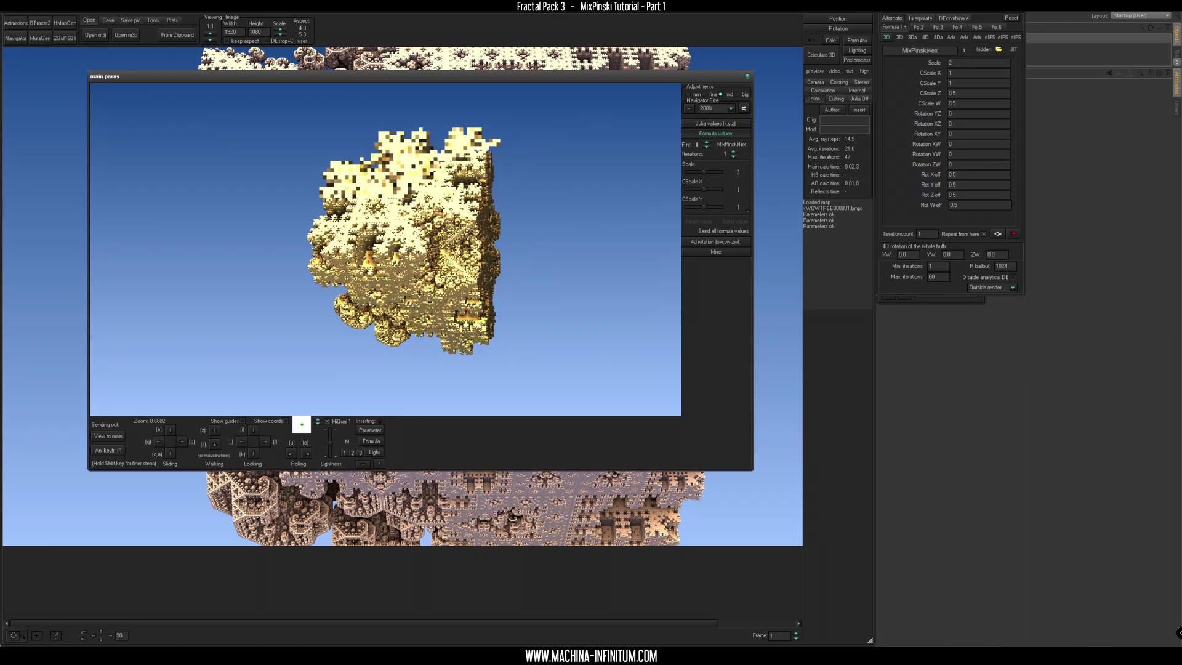
scroll(394, 252, up, 5)
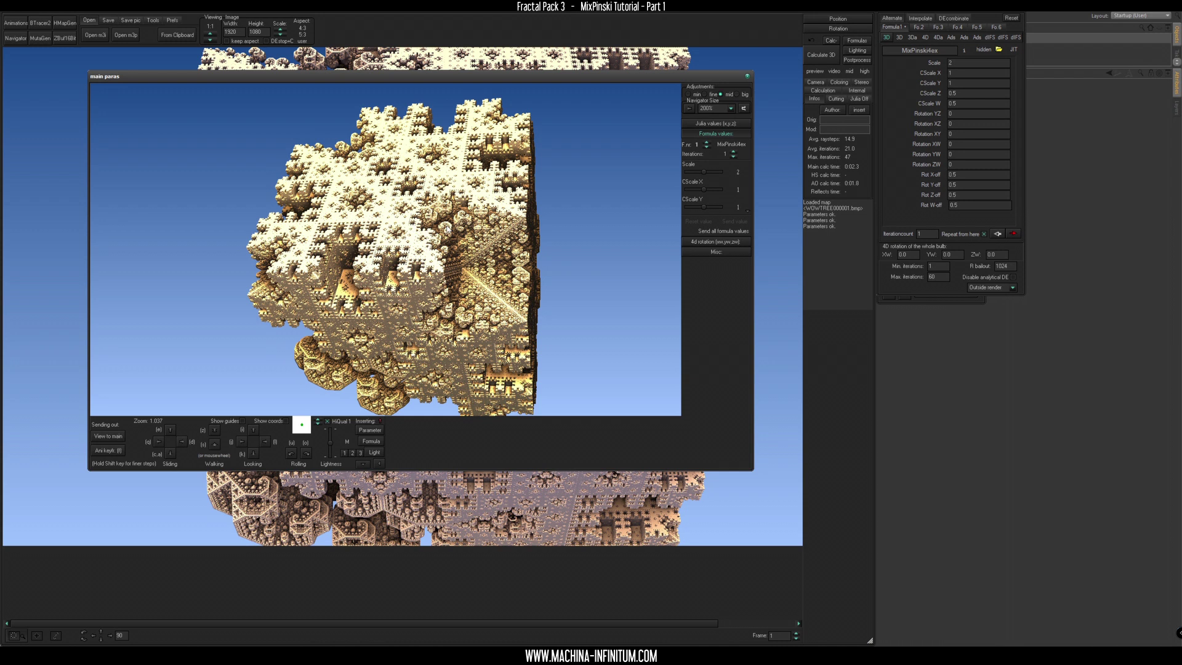
drag(436, 242, 459, 316)
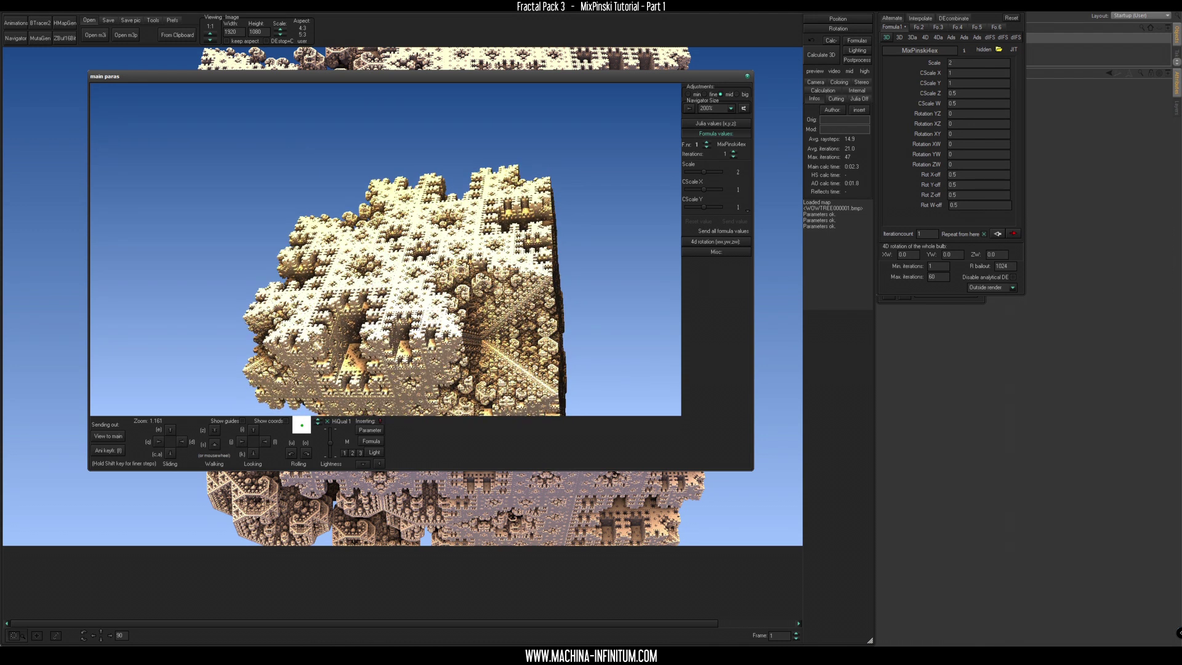
scroll(421, 274, up, 10)
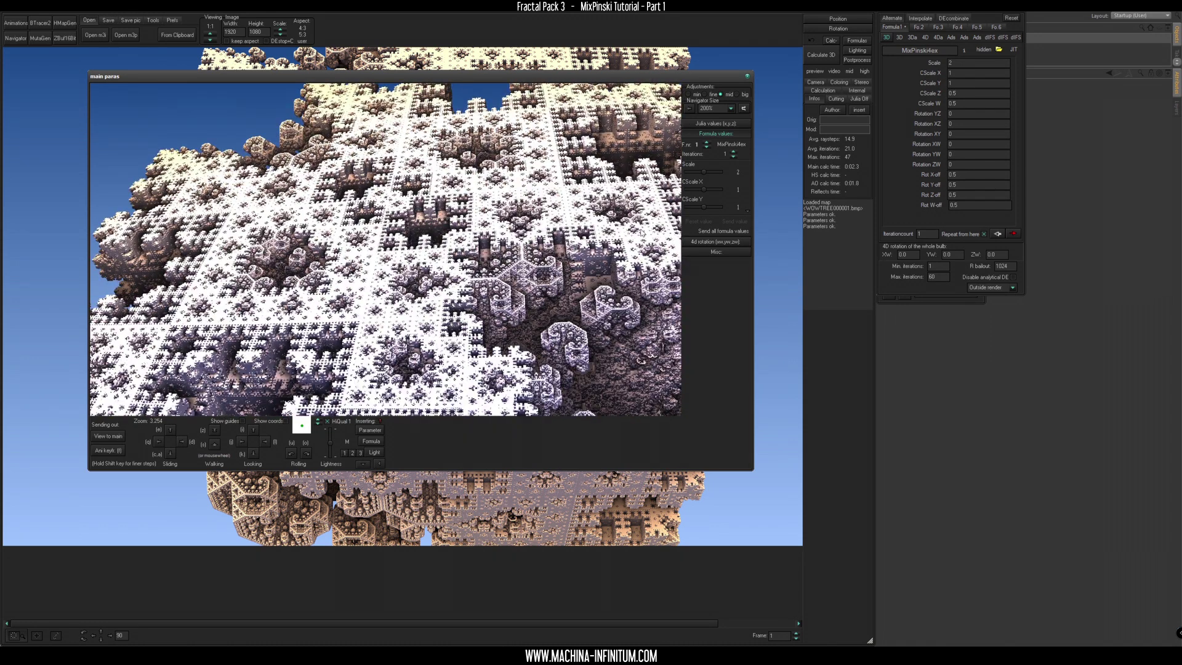
Try different 4D rotations and a Rotation XY of about 4.125 on the MixPinski4ex fractal, and close the navigator.
drag(704, 266, 710, 257)
scroll(705, 204, down, 5)
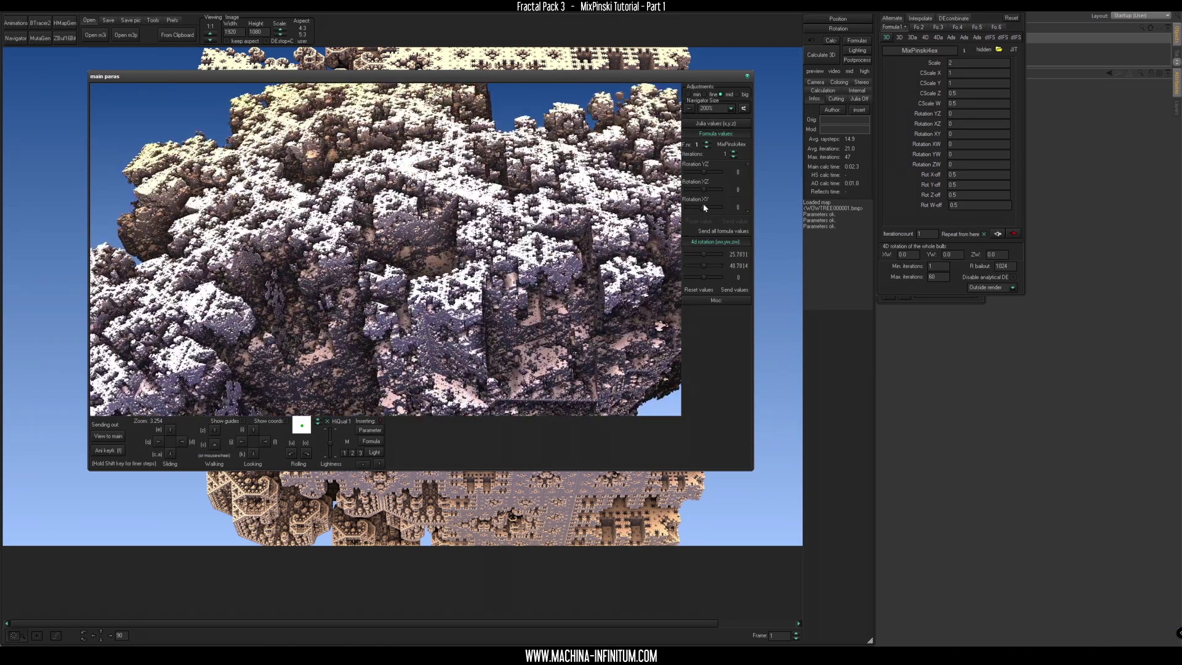
mouse_move(703, 207)
mouse_down()
mouse_move(719, 208)
mouse_move(693, 206)
mouse_move(706, 207)
mouse_up()
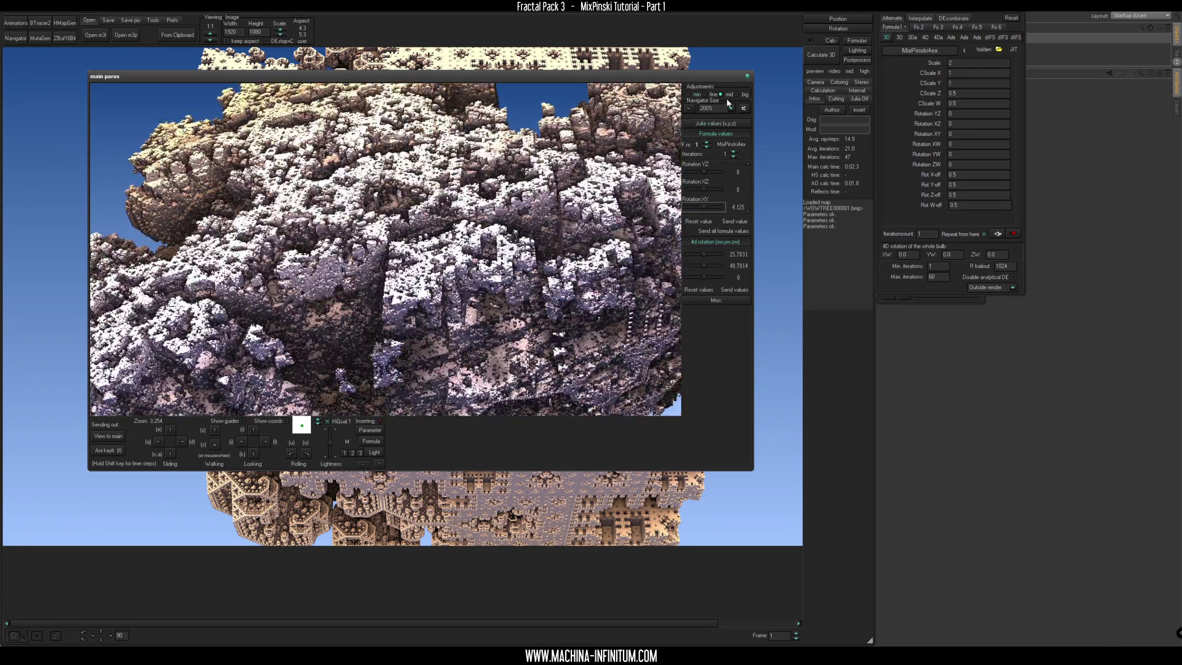
click(747, 76)
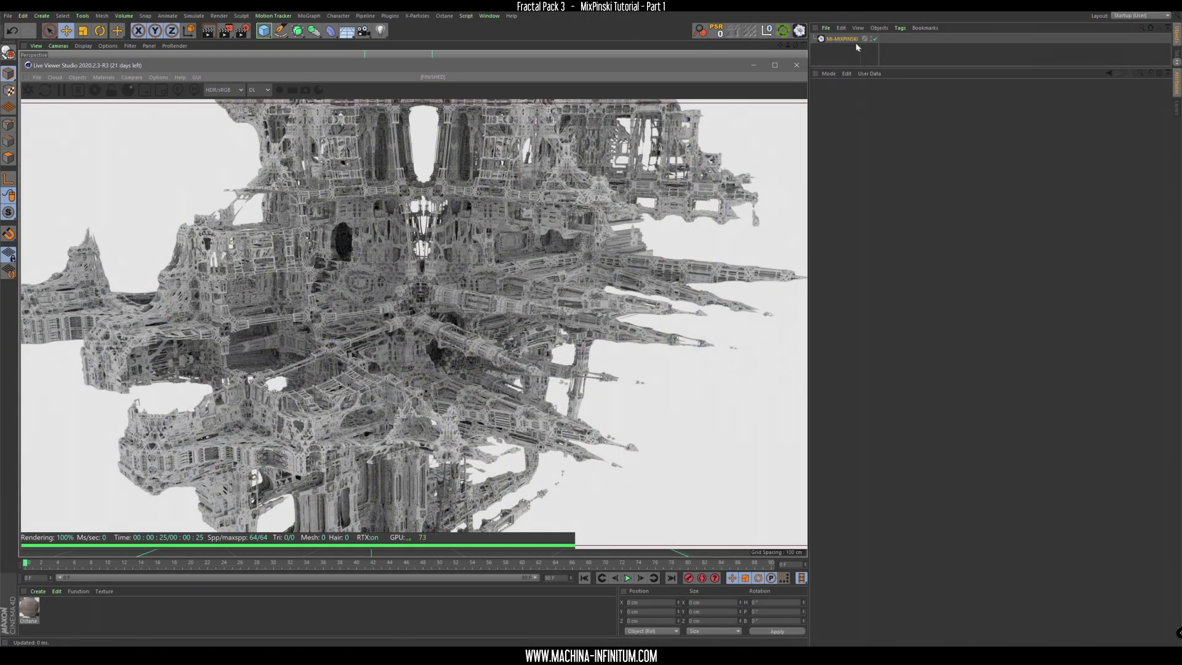
Switch to Cinema 4D, select the MI-MIXPINSKI object and set its MengerScale to 2.
click(842, 39)
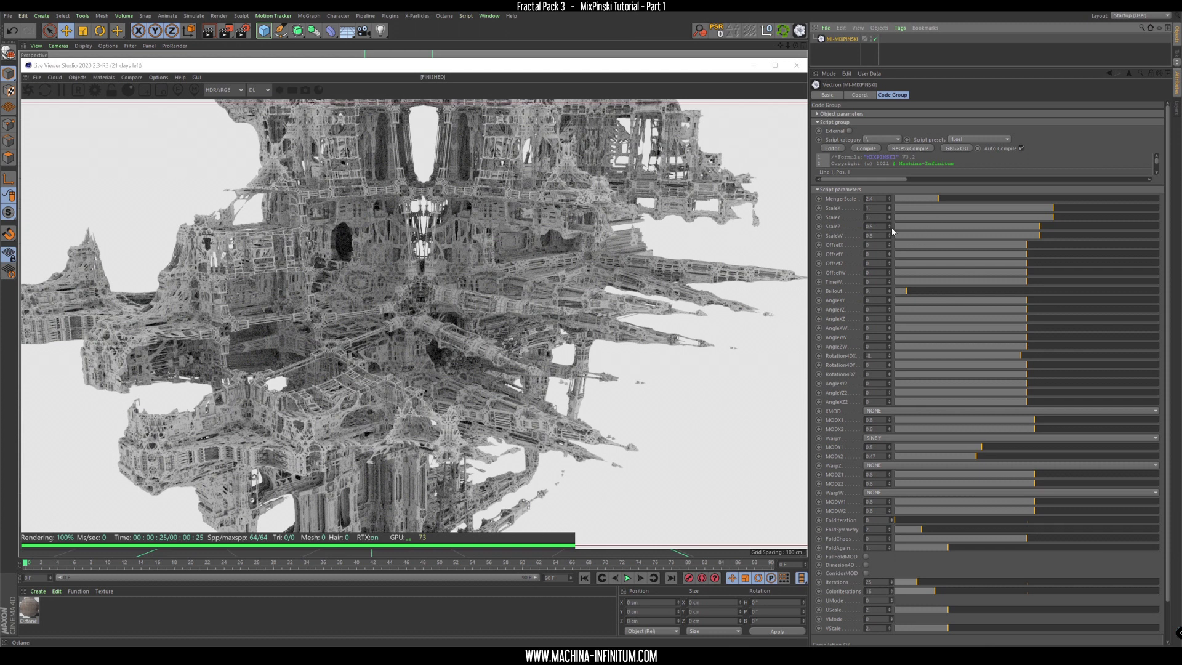
click(873, 199)
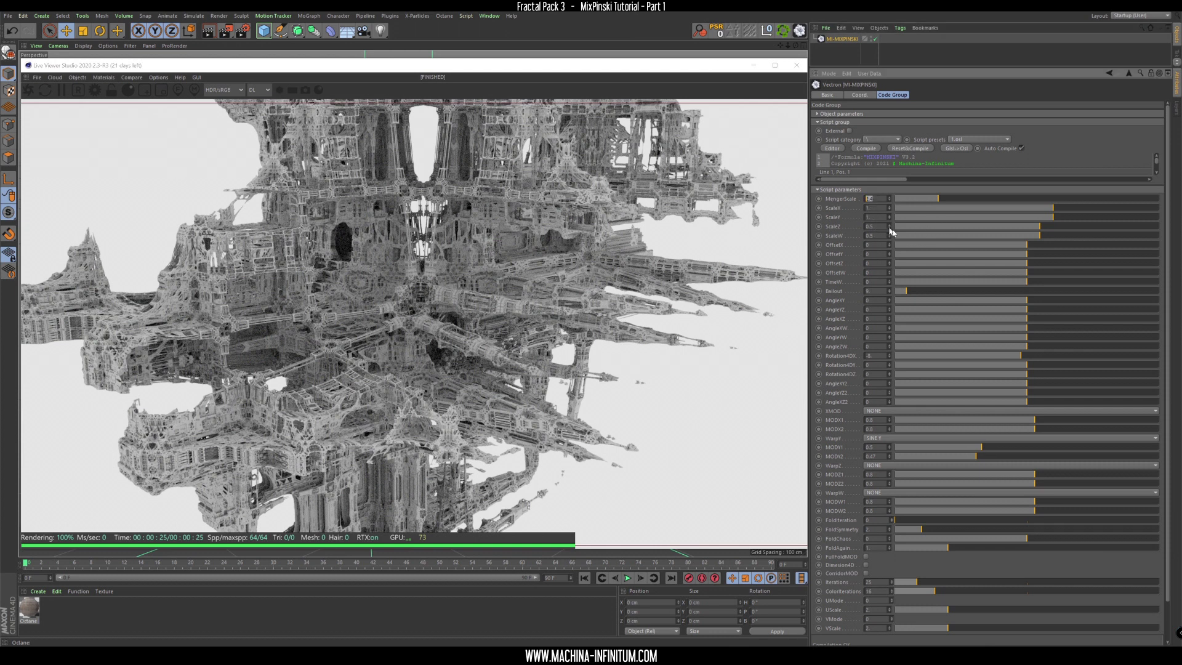
text(2.2)
key(Return)
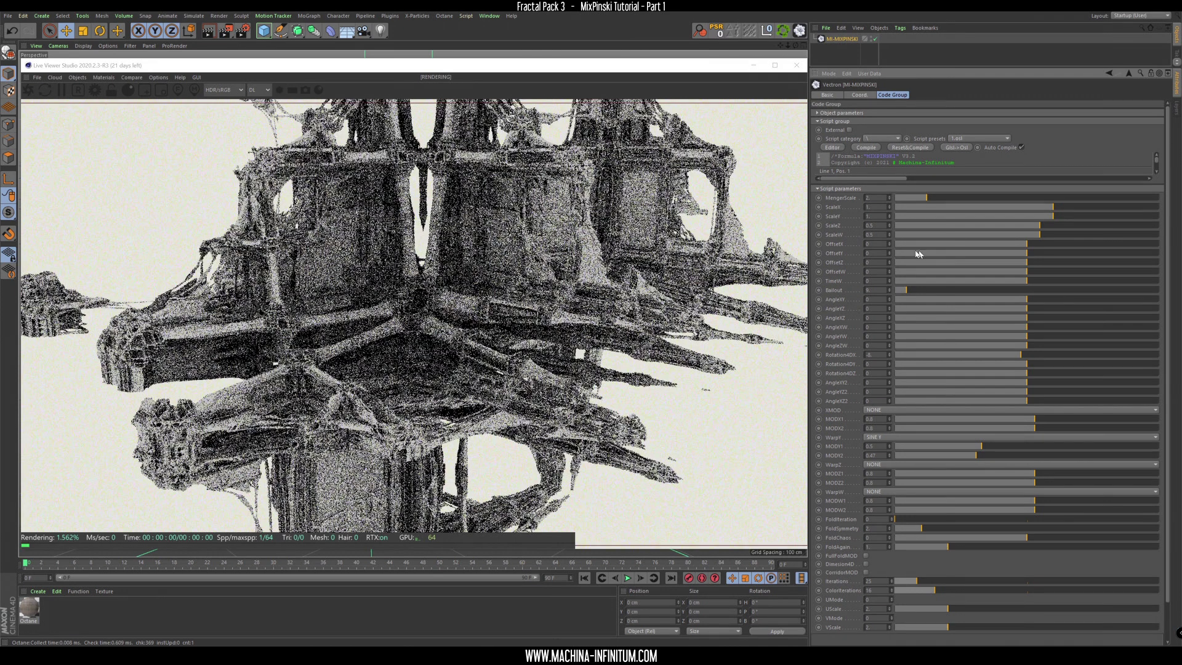
Set the fractal's WarpY to NONE and its Rotation4DX to 0.
click(880, 438)
click(890, 448)
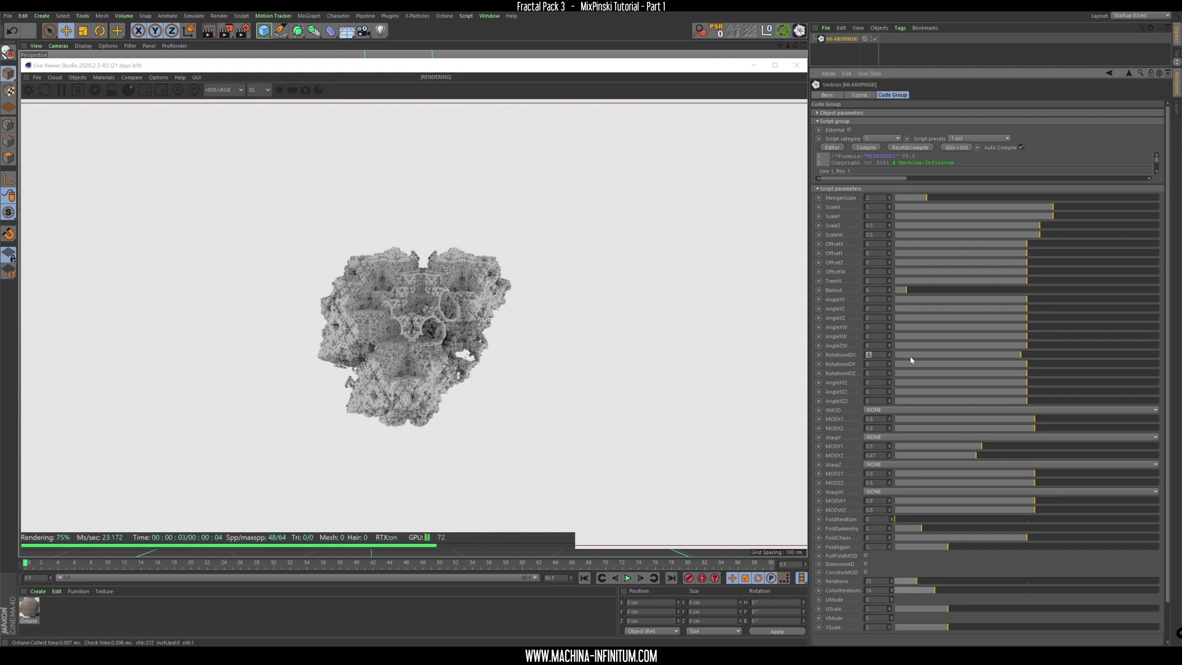
text(0)
key(Return)
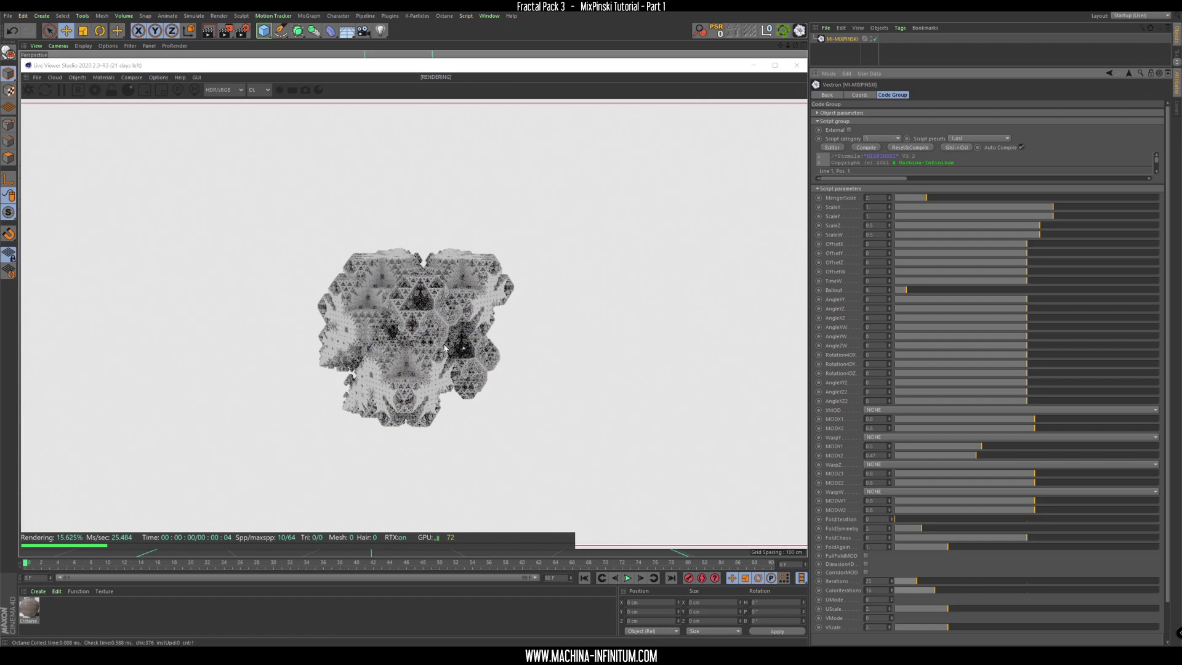
Examine the simplified MixPinski fractal's overall shape and the fine triangular detail on its surface up close.
scroll(441, 355, up, 8)
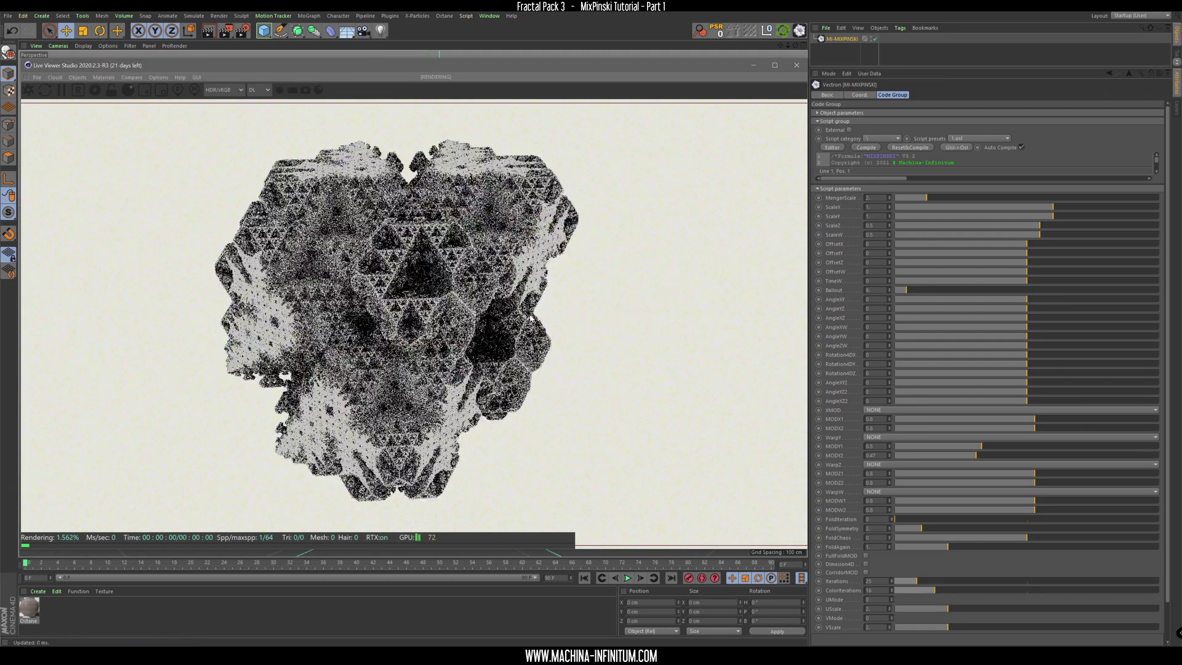
drag(530, 318, 479, 341)
middle_drag(464, 339, 434, 330)
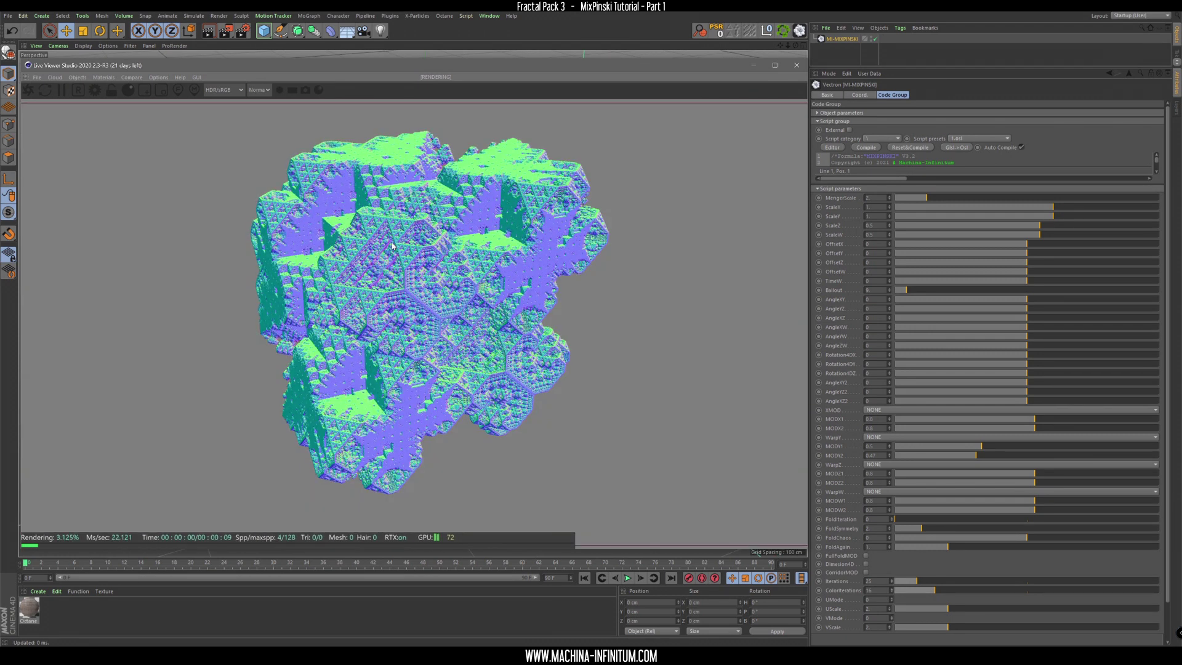
drag(431, 234, 456, 253)
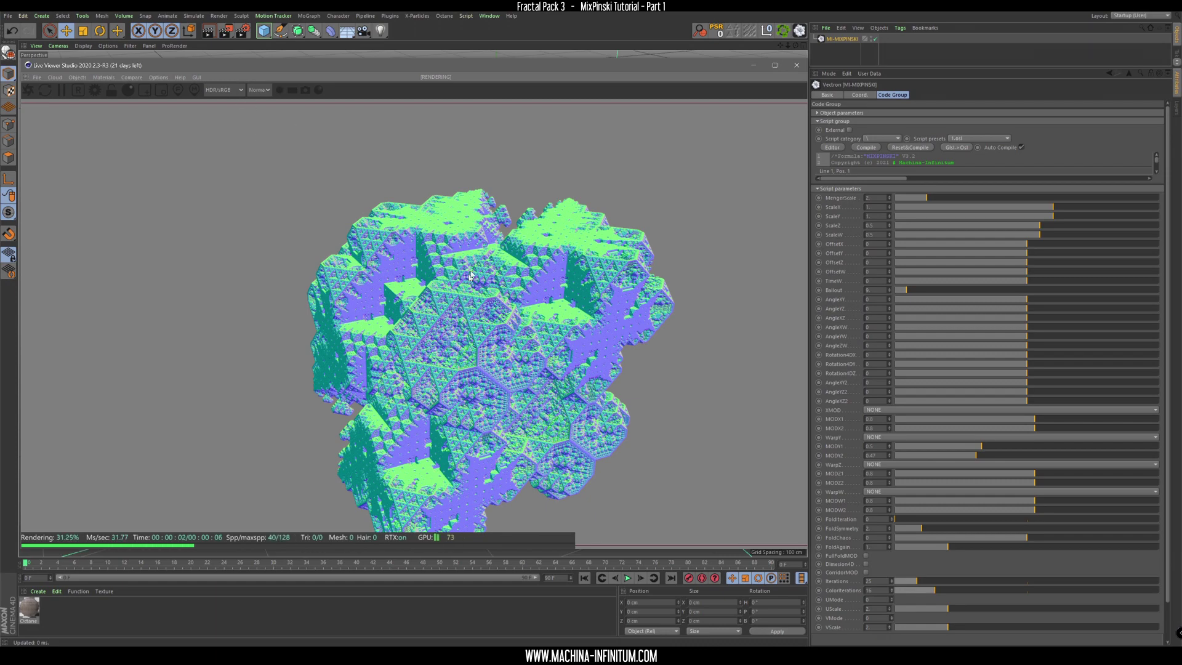
scroll(474, 265, up, 3)
drag(407, 265, 448, 301)
scroll(448, 302, up, 8)
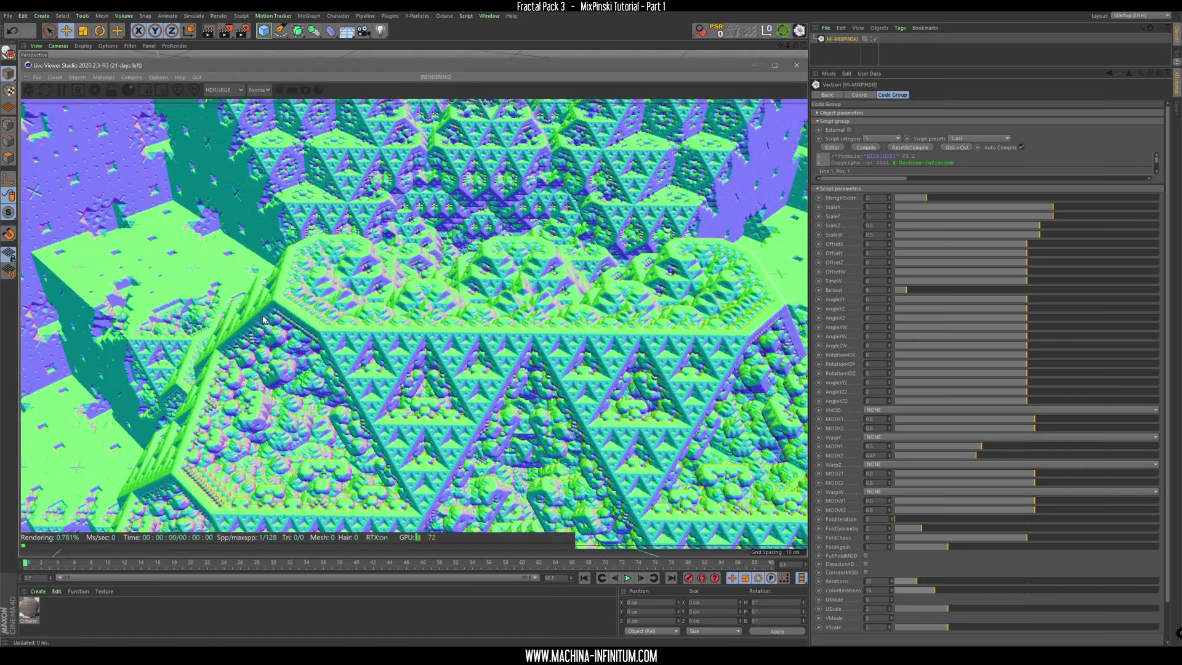
drag(263, 321, 248, 127)
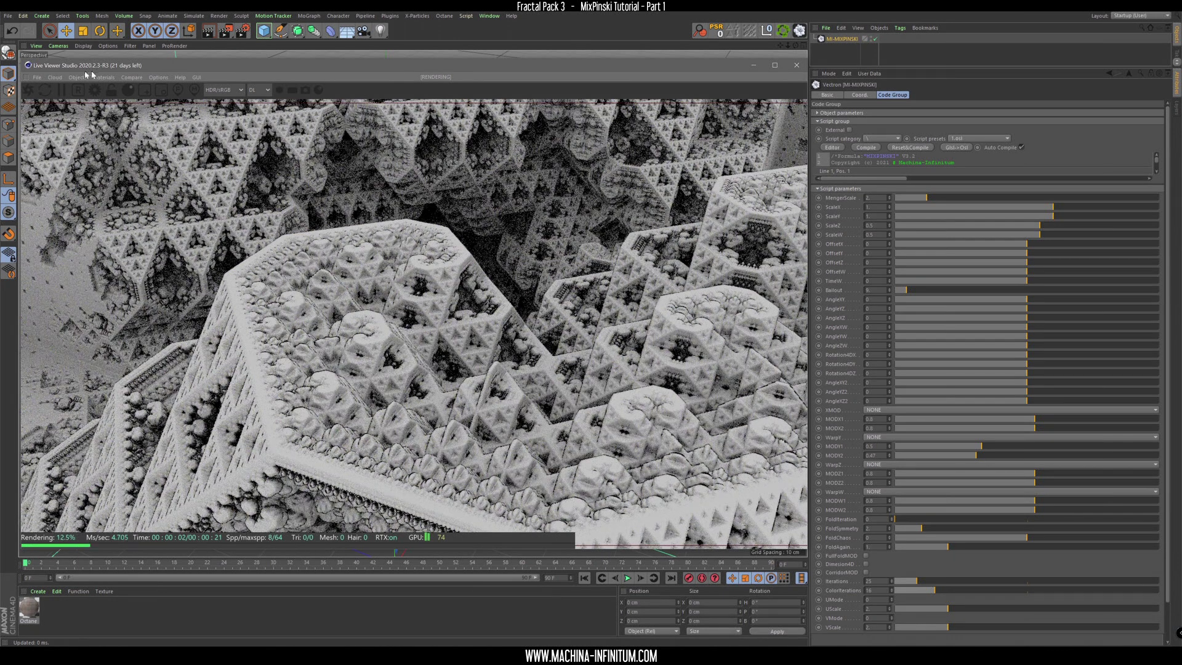
Adjust the direct lighting kernel's ray epsilon, comparing lower and higher values on the surface detail, and close the render settings.
click(95, 92)
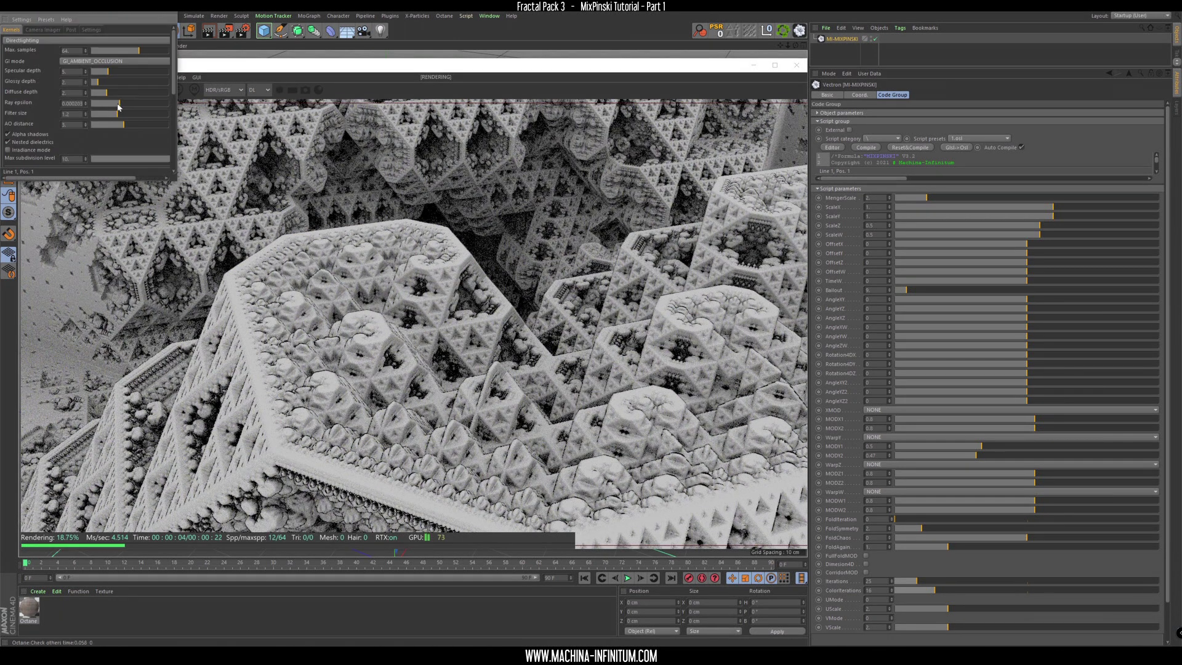
drag(118, 107, 115, 107)
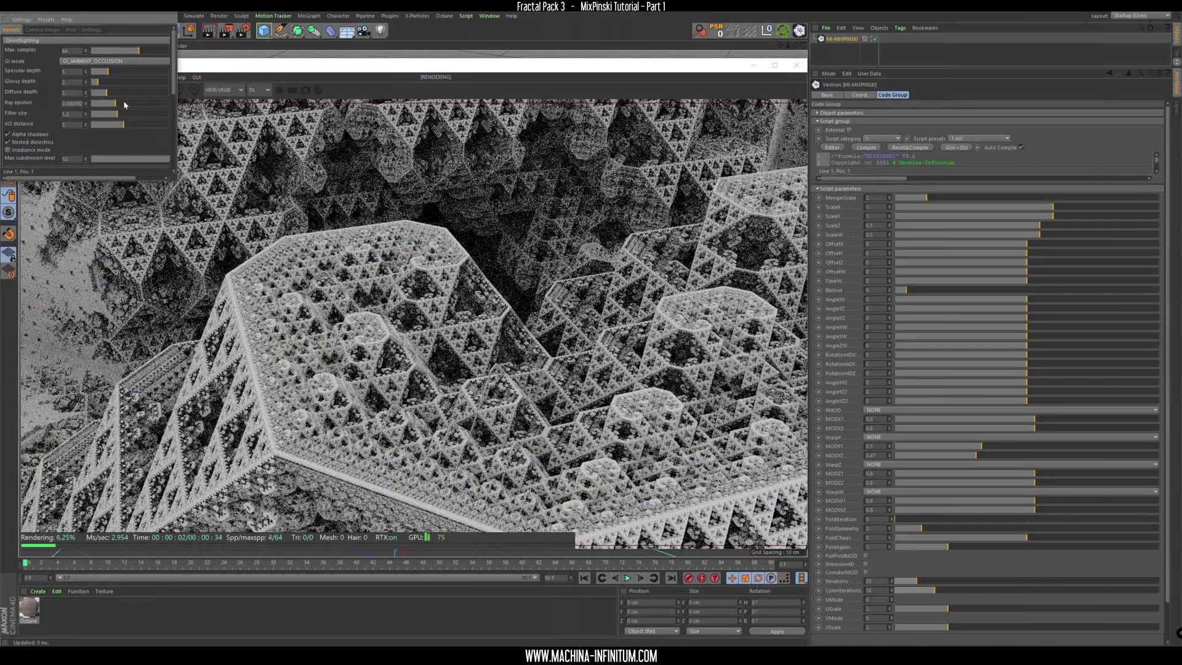
drag(125, 105, 126, 105)
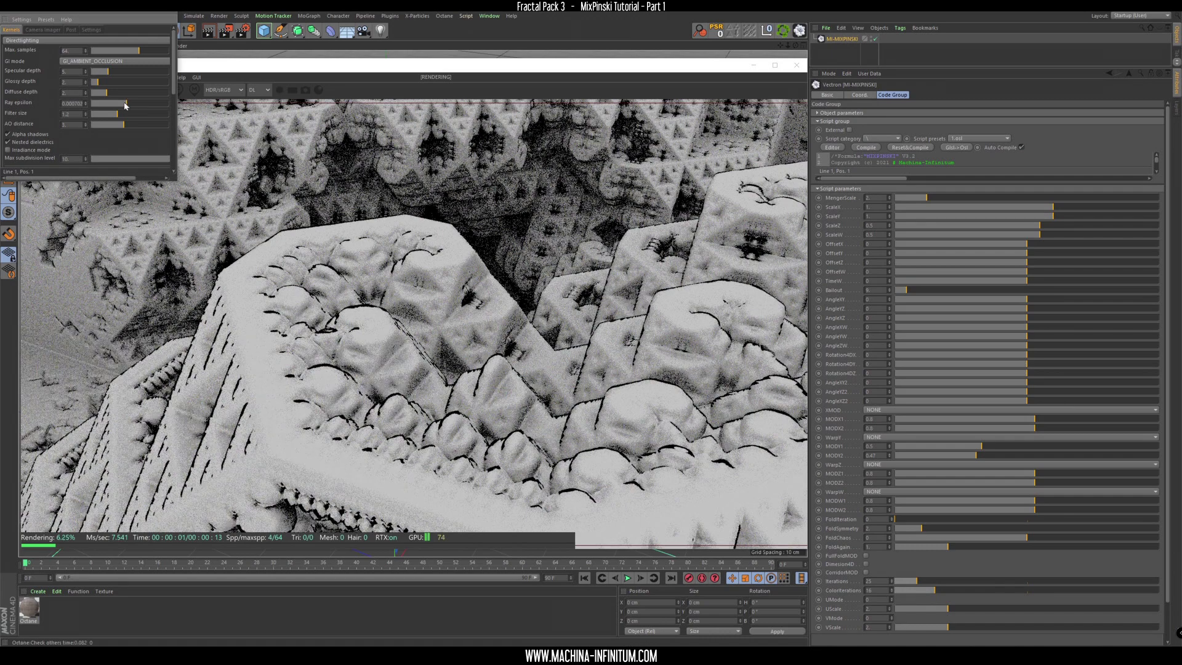
drag(124, 103, 123, 103)
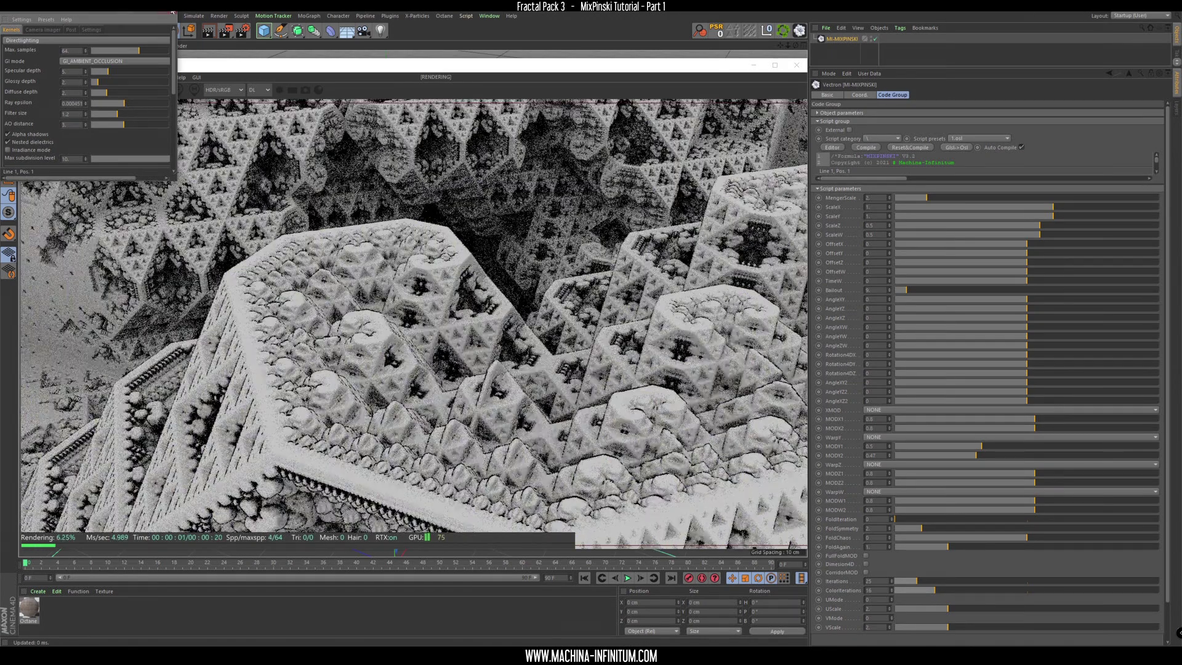
click(173, 12)
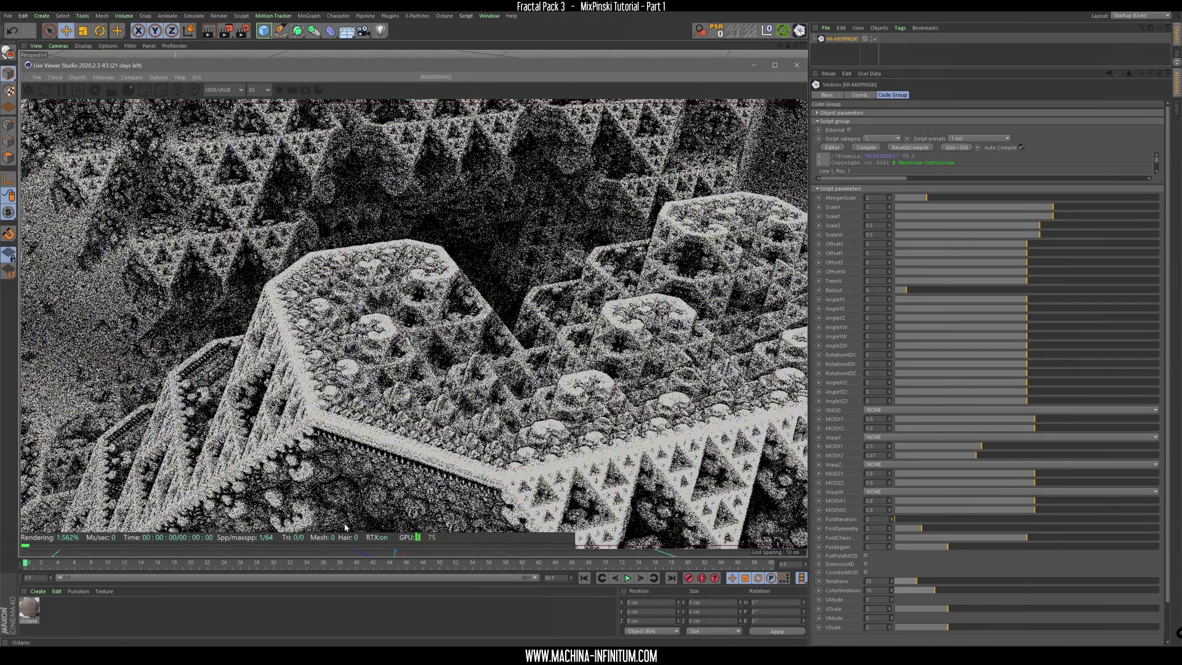
Inspect the whole fractal cluster from the front and sides at different distances in the live render.
drag(344, 527, 388, 451)
scroll(403, 381, down, 3)
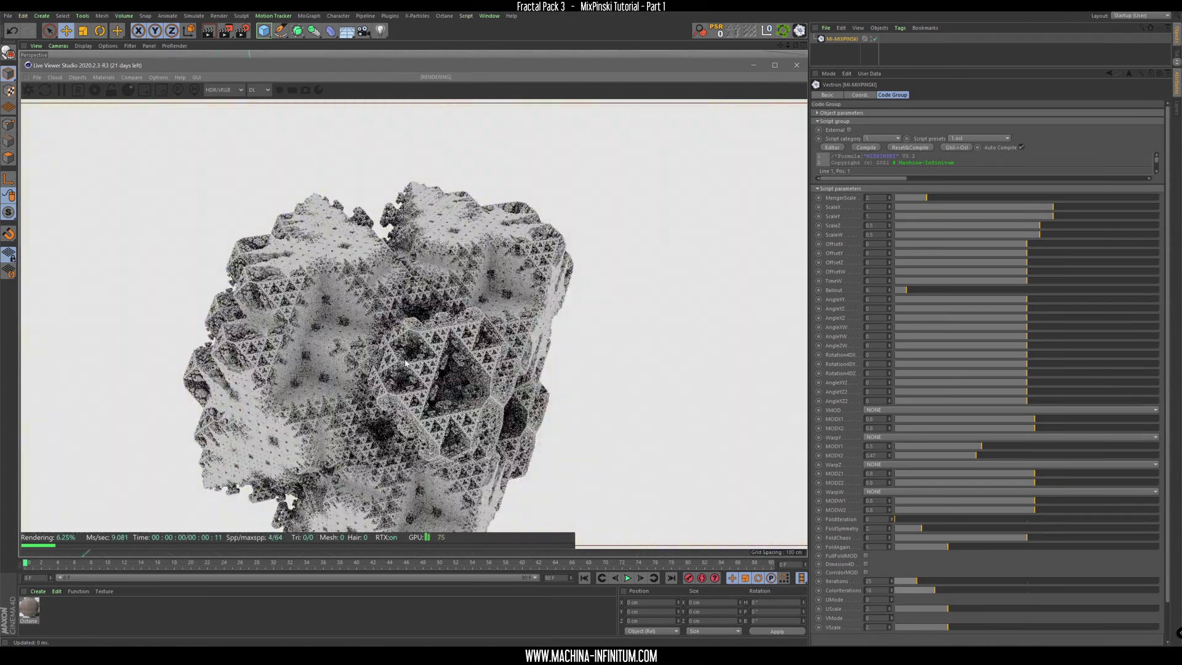
scroll(406, 364, up, 2)
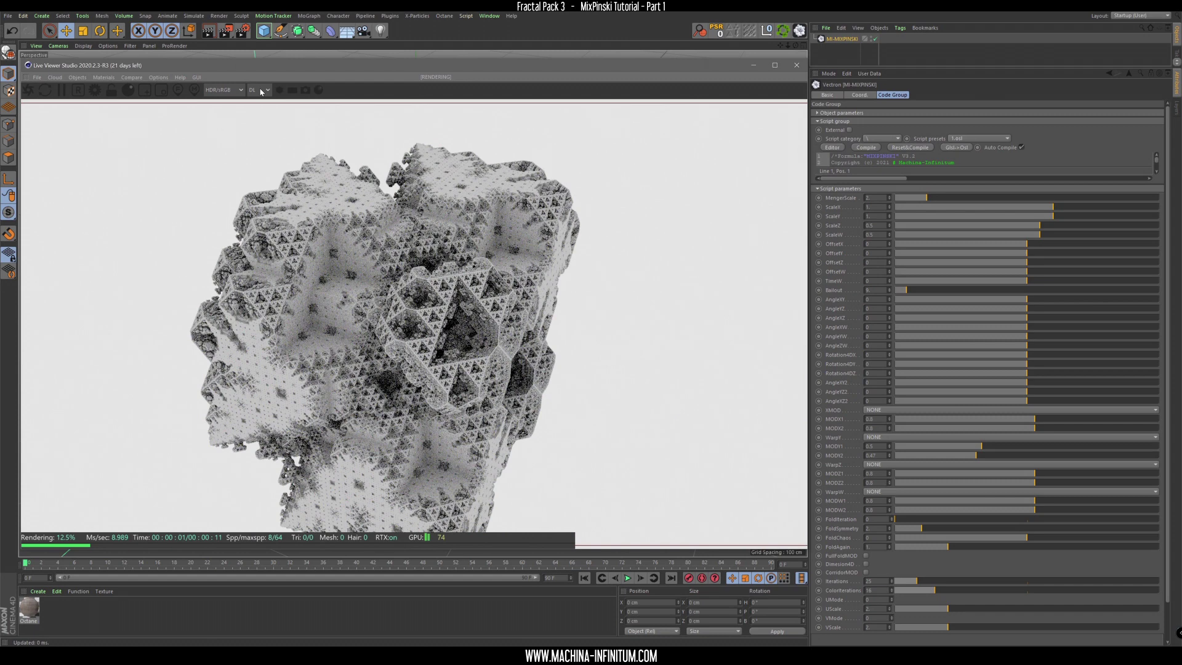
drag(424, 315, 525, 348)
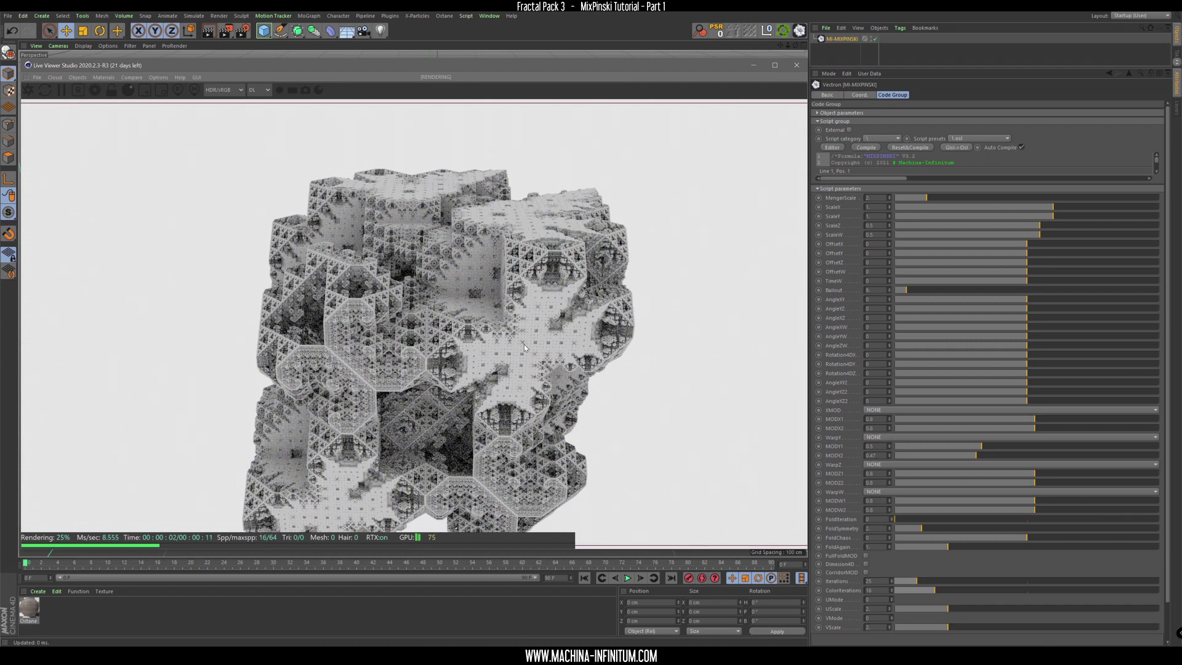
drag(481, 349, 508, 318)
middle_drag(535, 379, 503, 357)
scroll(503, 357, down, 2)
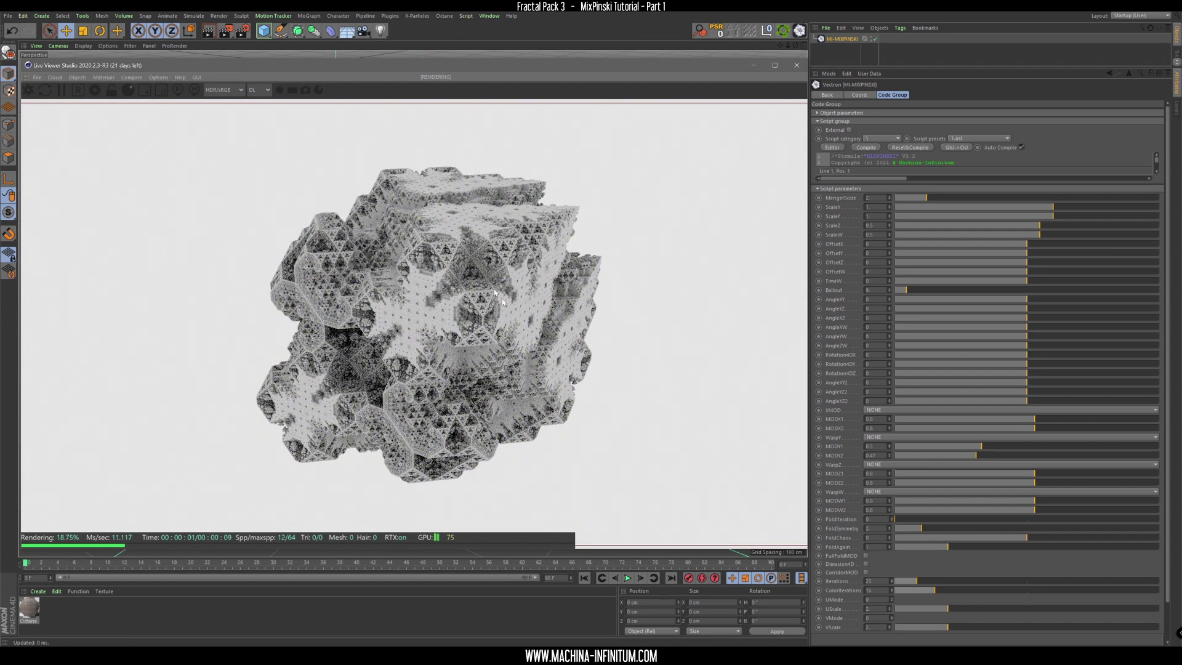
drag(361, 310, 475, 299)
middle_drag(336, 336, 434, 302)
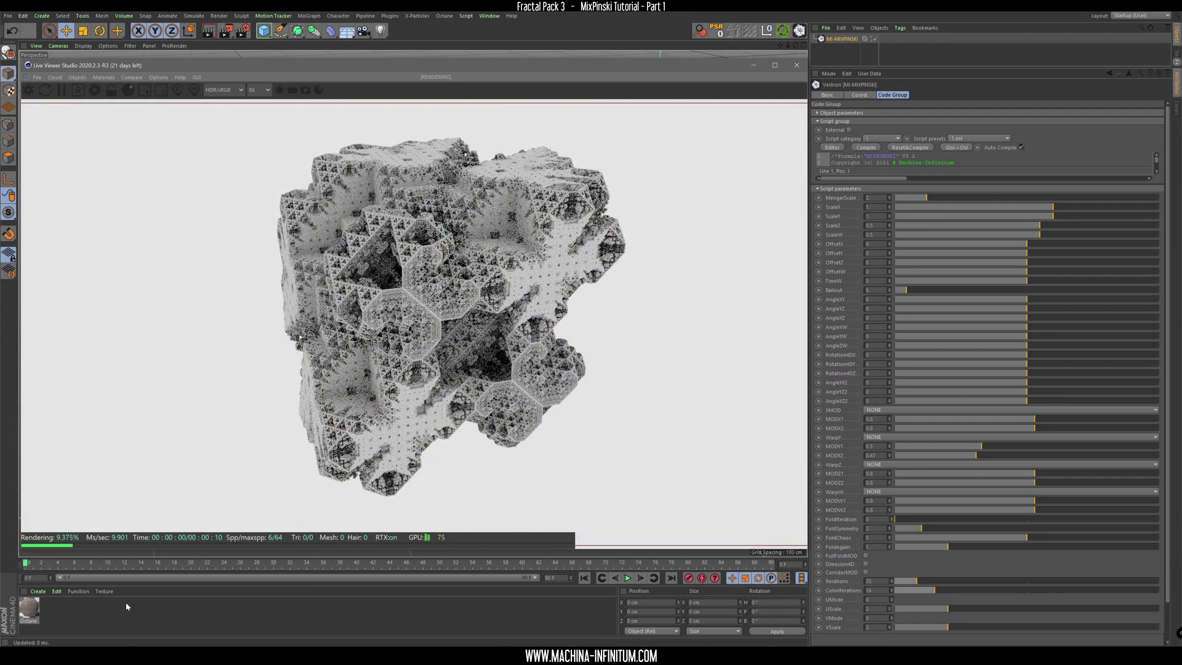
drag(345, 308, 387, 279)
middle_drag(387, 278, 460, 256)
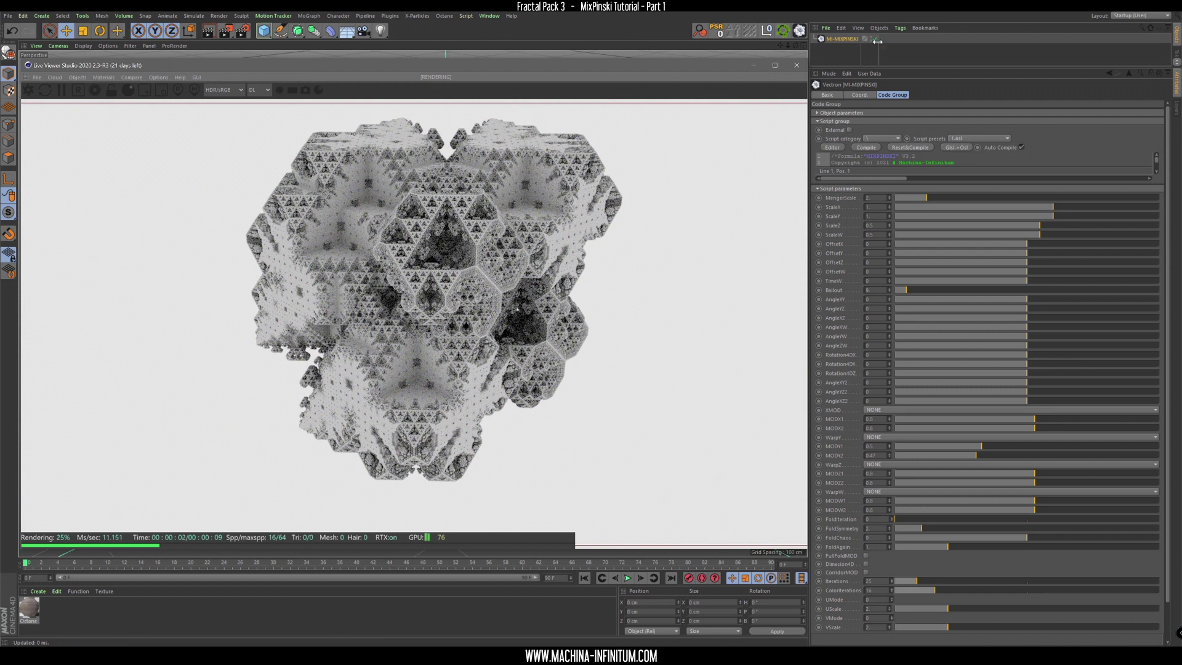
Hide the MixPinski fractal and add a cube with the concrete Octane material applied to it.
click(875, 39)
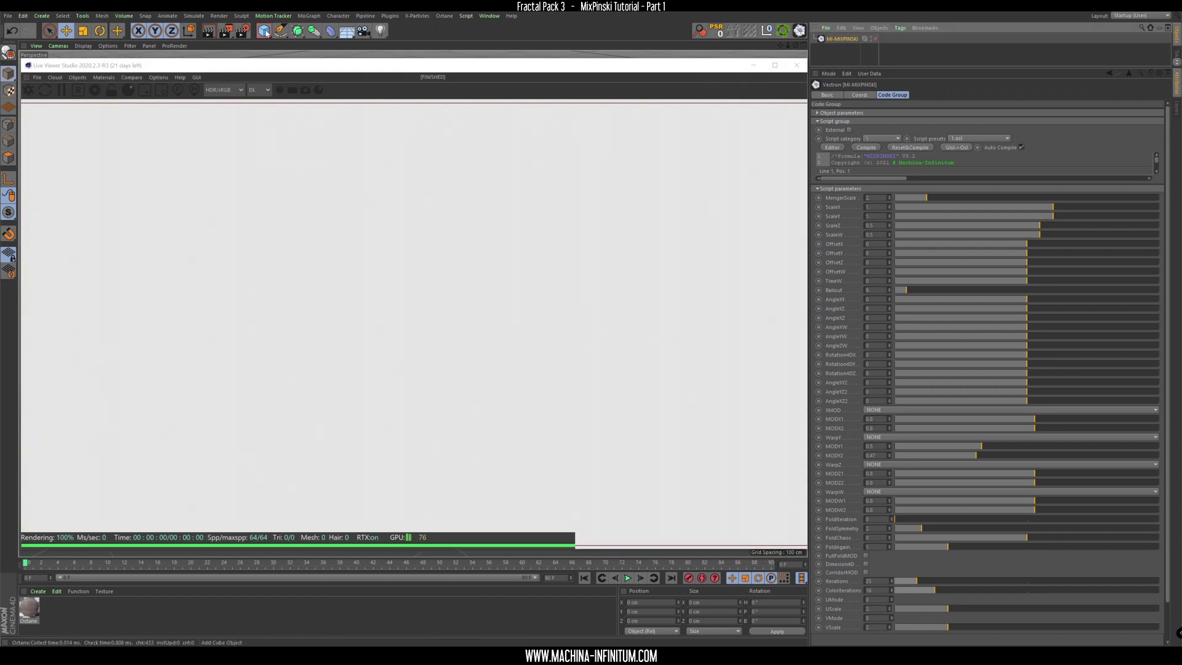
click(264, 30)
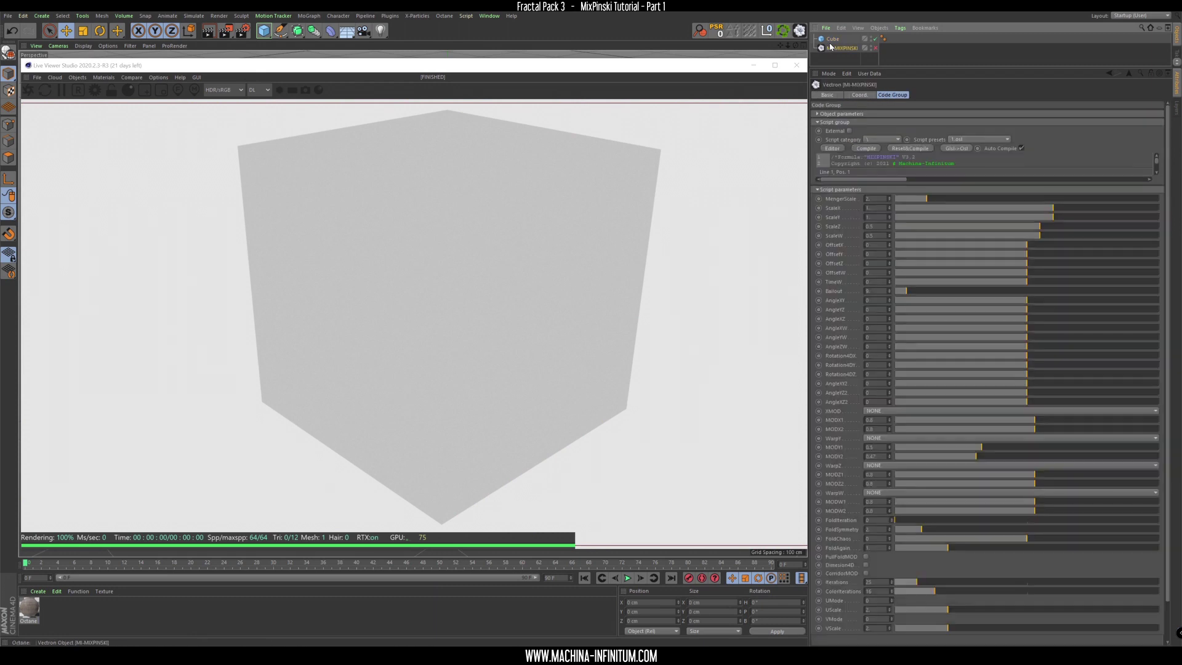
drag(36, 610, 60, 592)
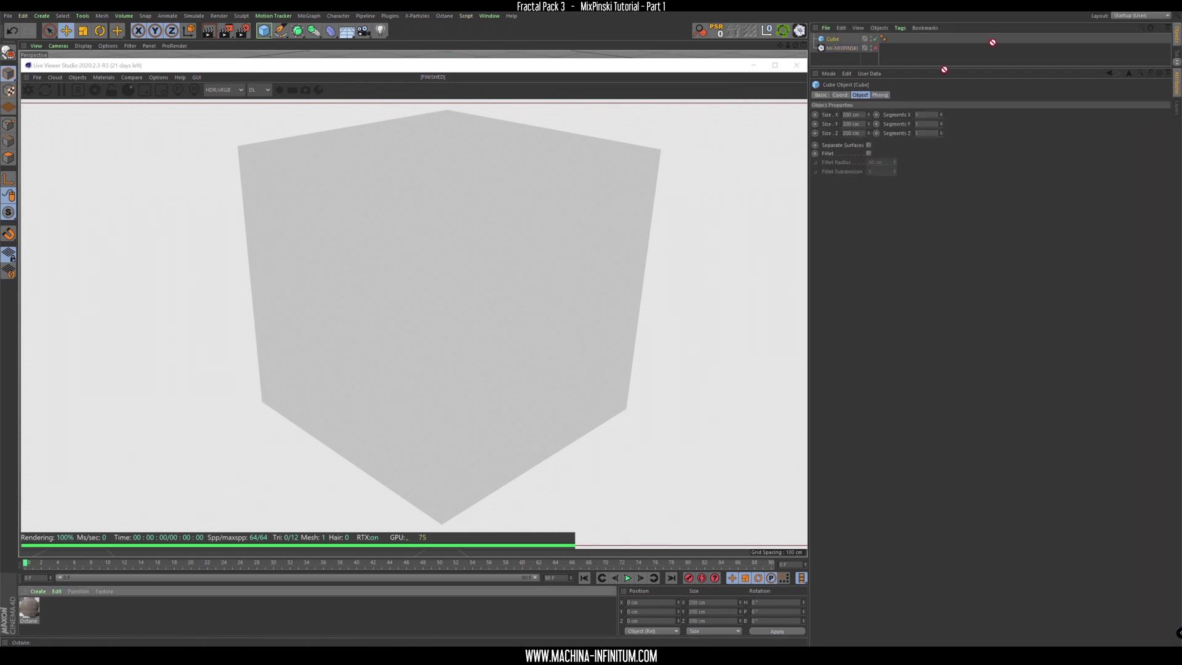
drag(834, 38, 833, 38)
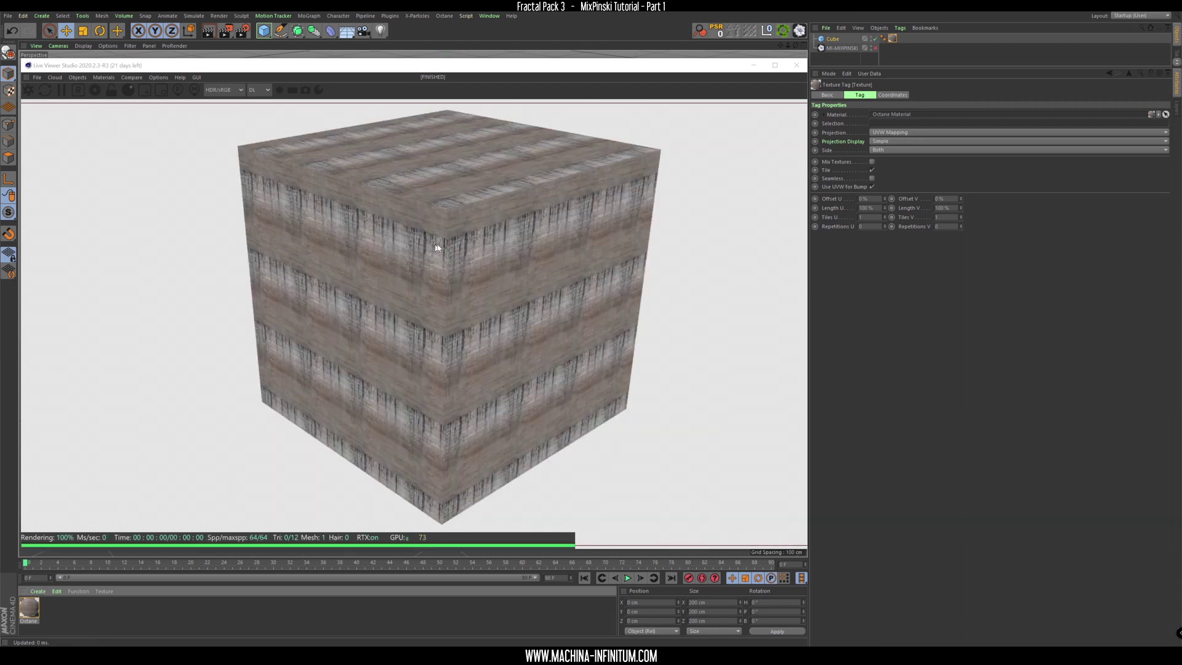
Examine the concrete material's node graph and its image textures, including the diffuse, roughness and normal maps, and close the editors.
double_click(29, 608)
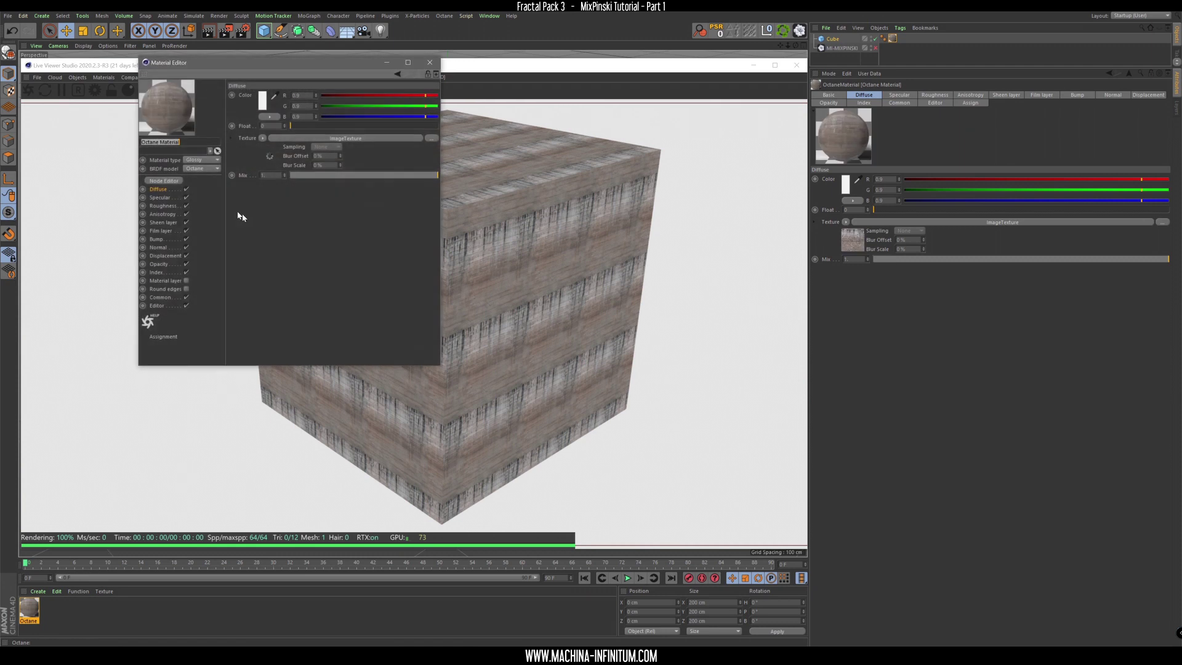
click(164, 181)
scroll(585, 267, down, 2)
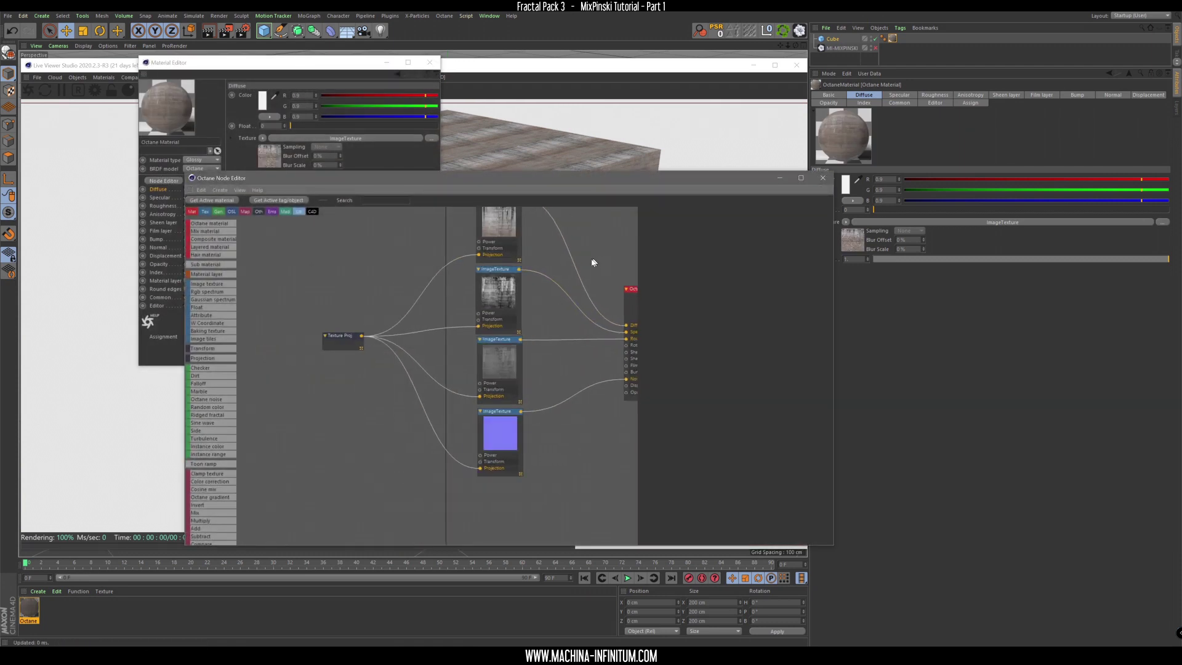
middle_drag(583, 267, 539, 291)
scroll(542, 286, down, 1)
click(440, 261)
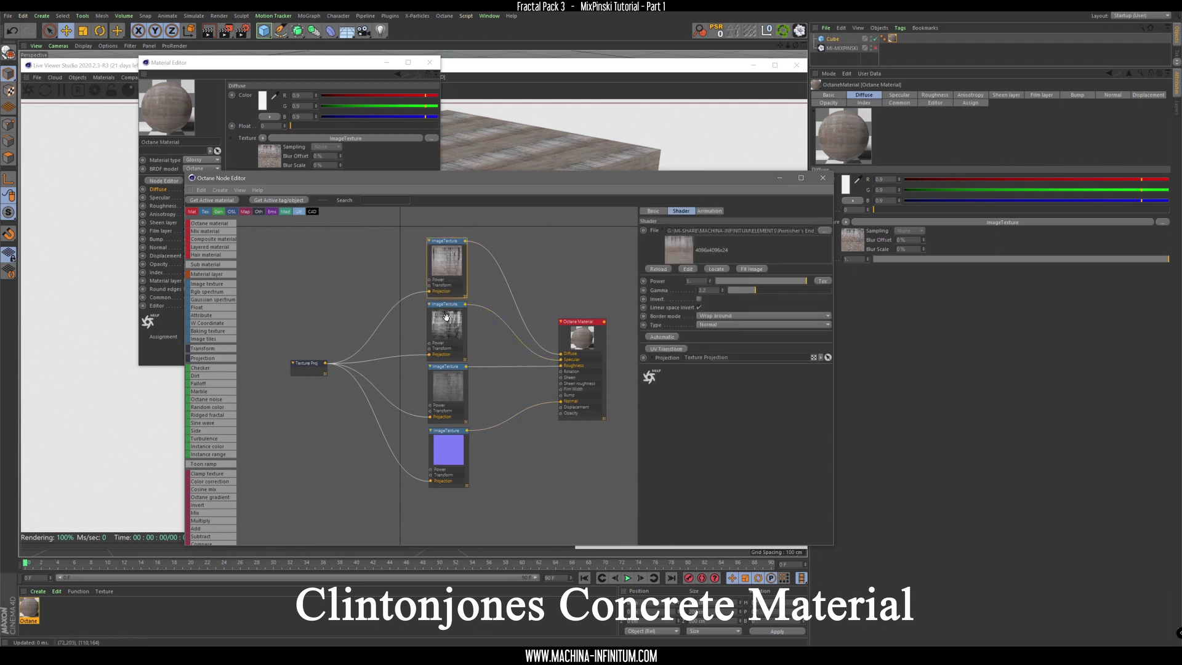
click(450, 388)
click(447, 448)
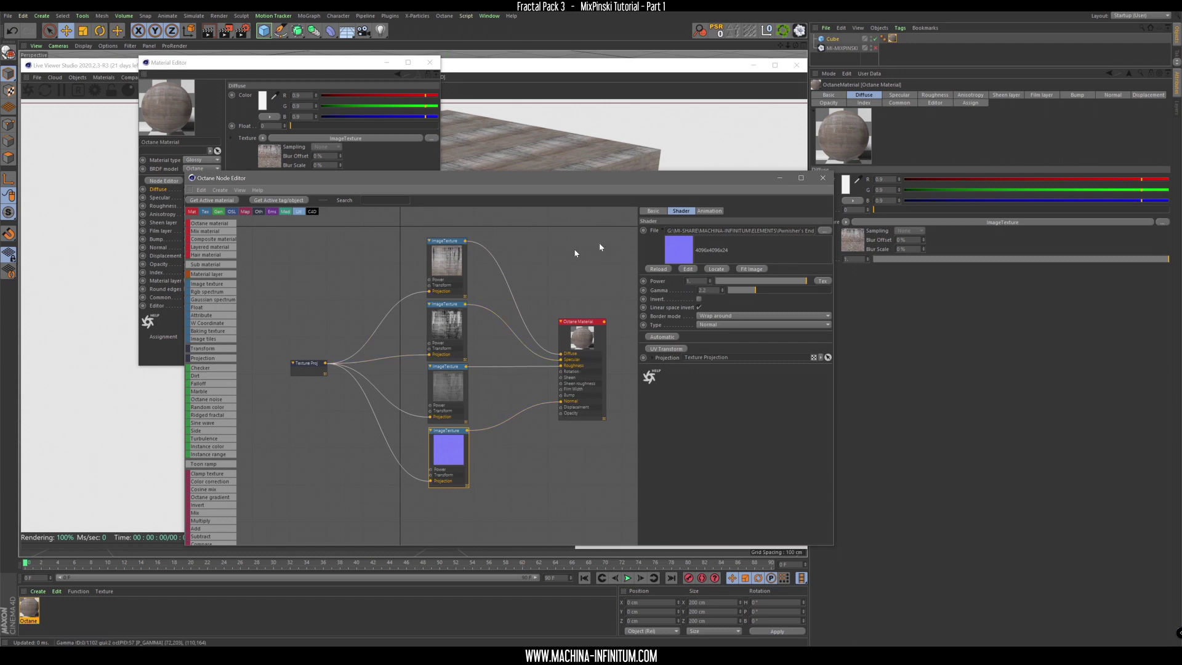
click(823, 179)
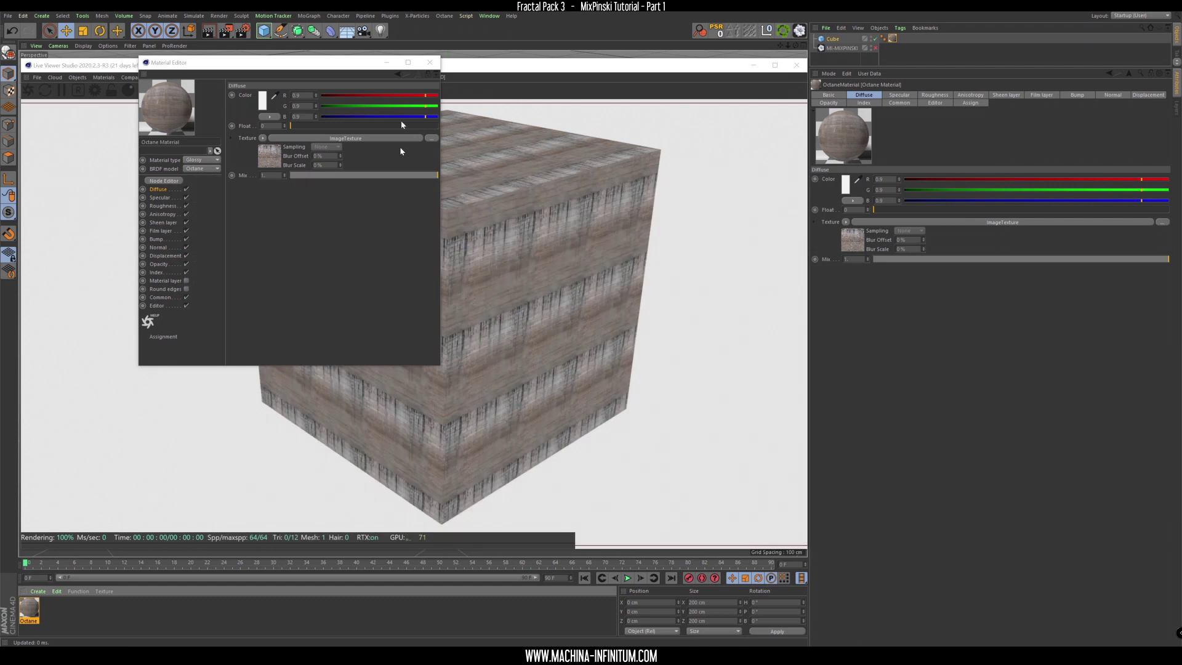
click(430, 62)
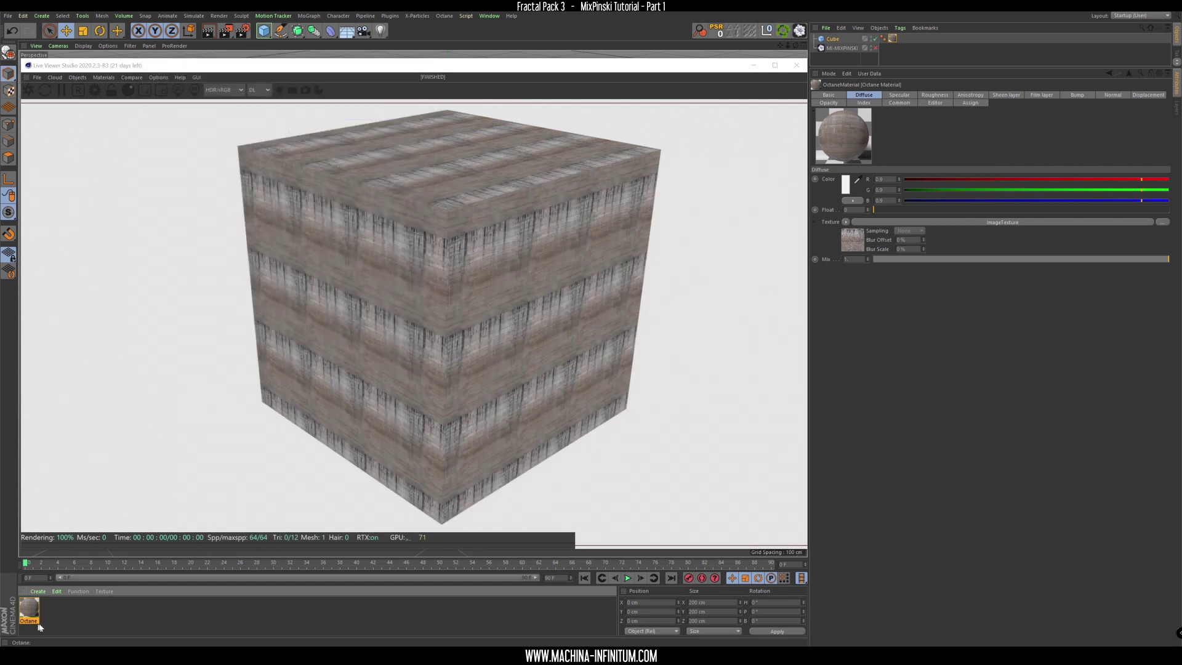
Create an Octane Mix Material and apply it to the cube in place of the concrete material.
click(35, 592)
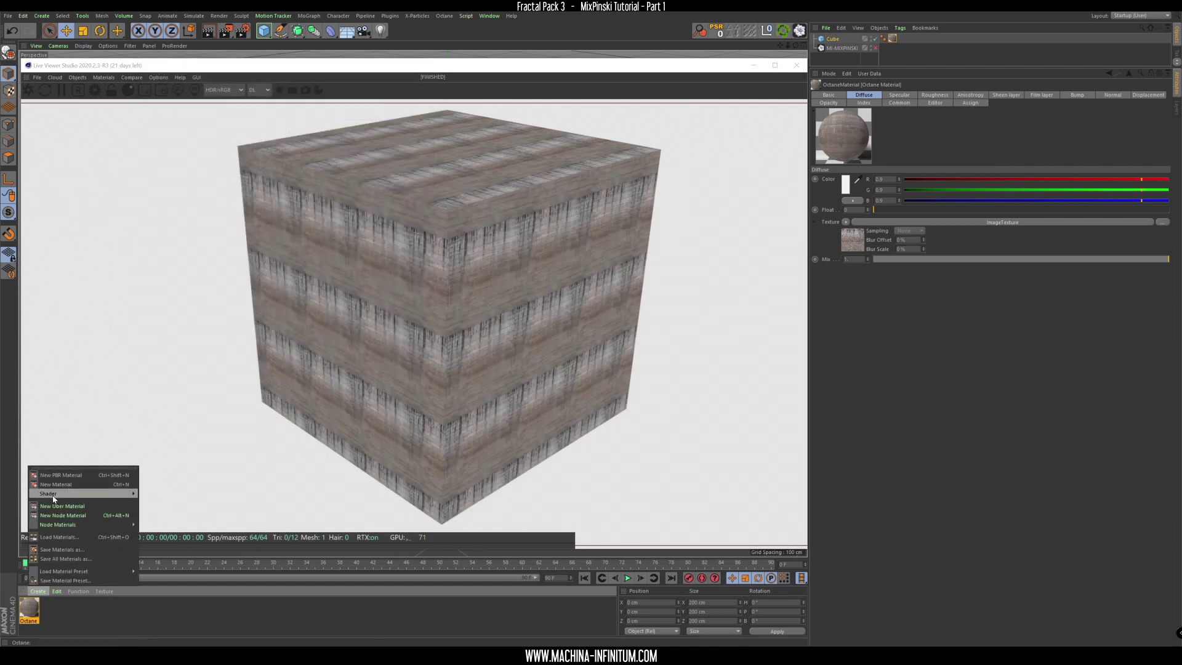
mouse_move(54, 498)
mouse_move(160, 493)
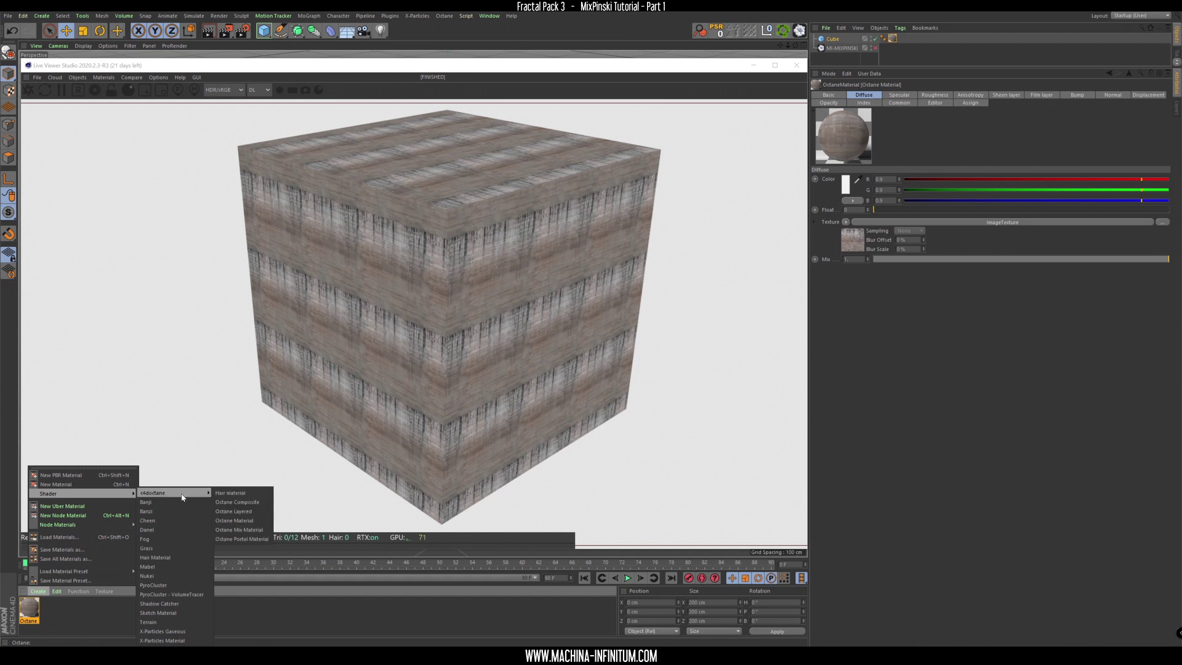
click(256, 530)
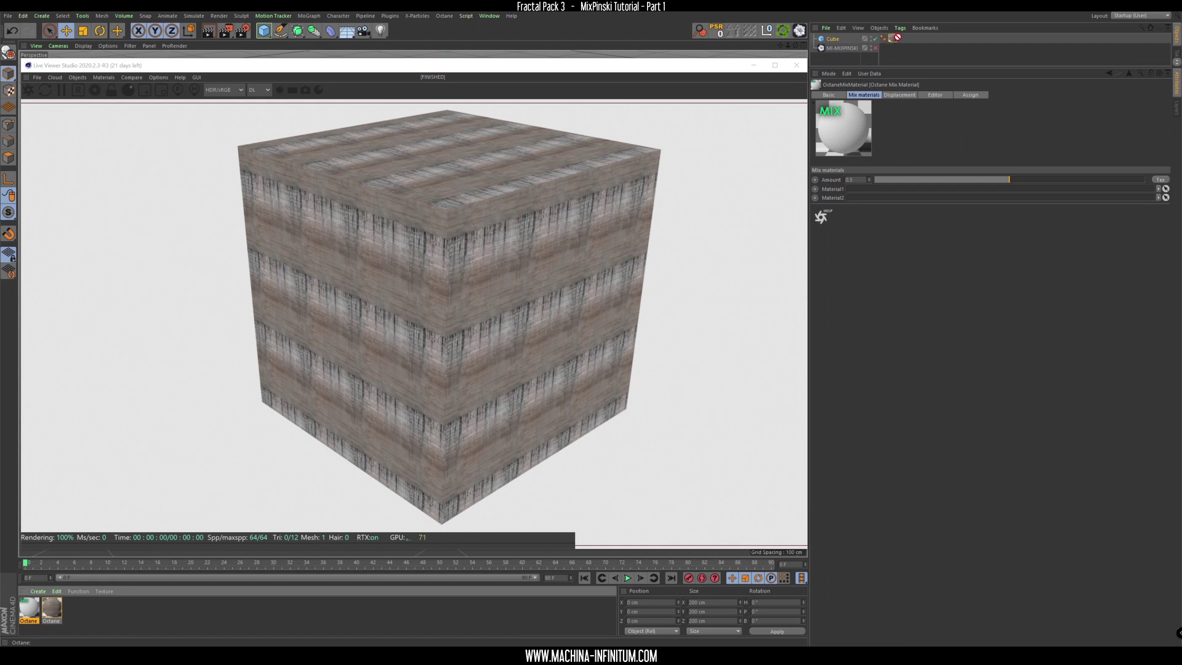
drag(894, 36, 891, 38)
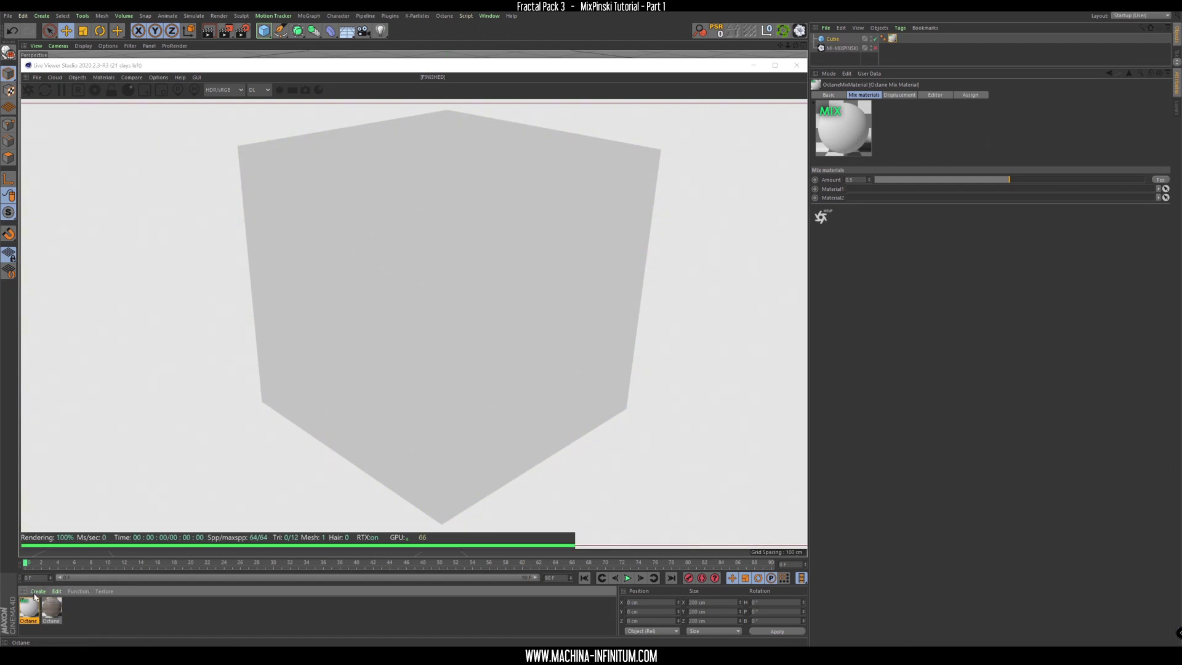
Create a second, plain white Octane Material.
click(37, 592)
mouse_move(86, 493)
mouse_move(179, 494)
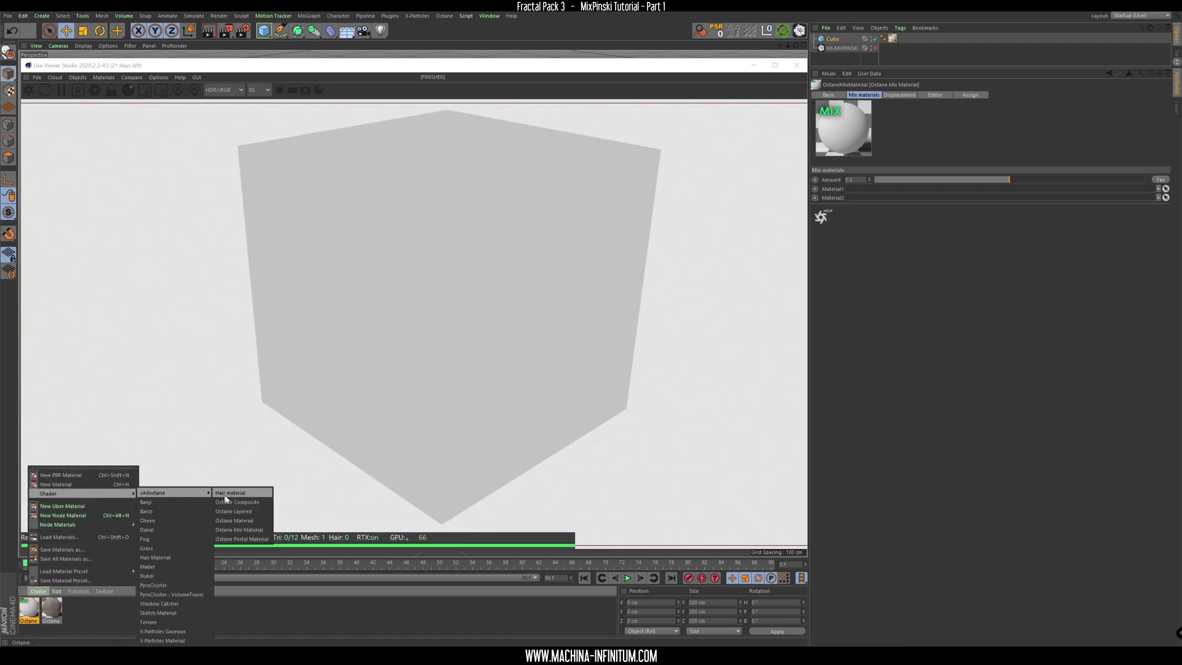
click(249, 523)
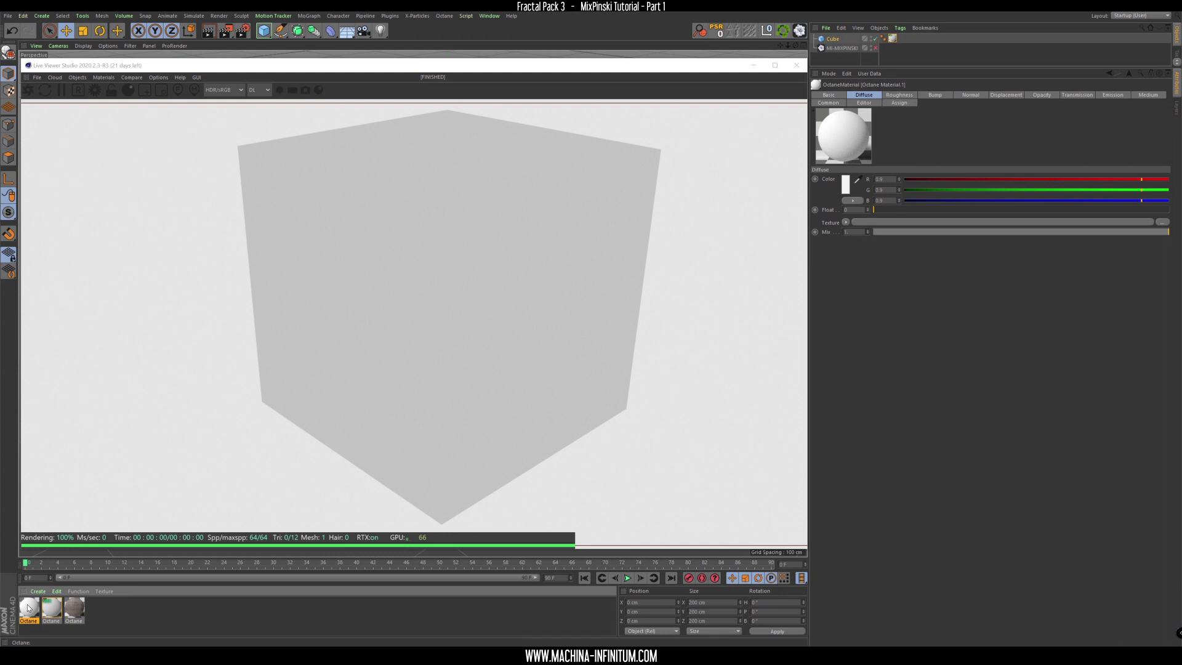
Assign Octane Material.1 as Material1 and the concrete Octane Material as Material2 of the mix, with an amount of about 0.41.
double_click(53, 611)
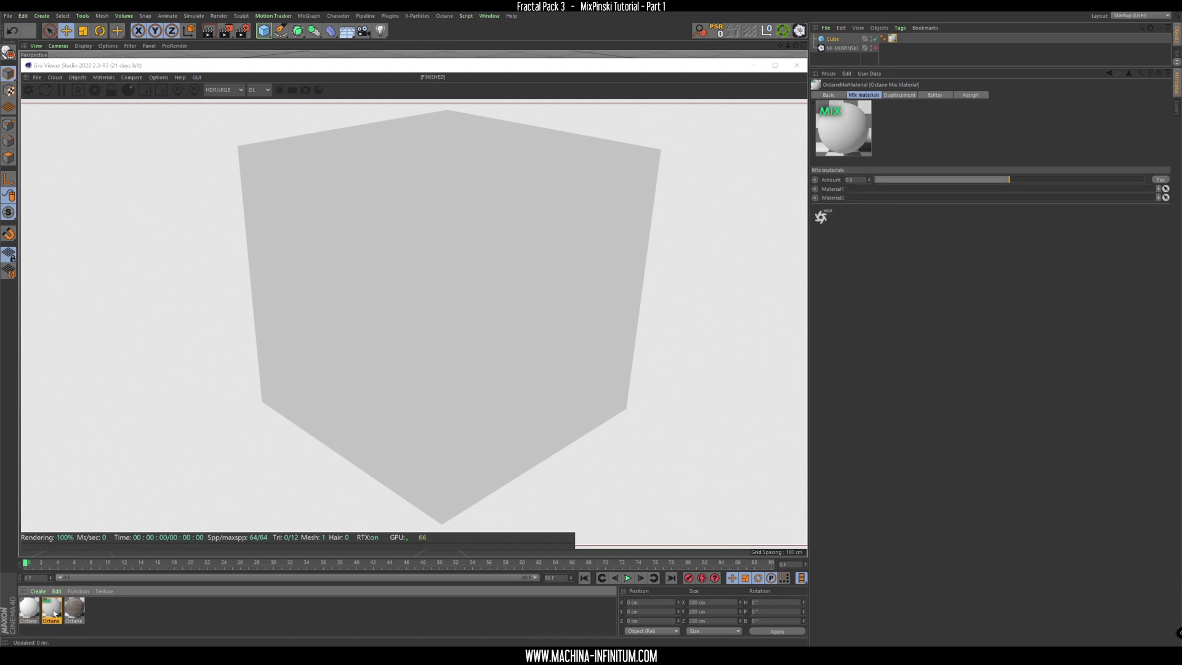
drag(308, 67, 530, 105)
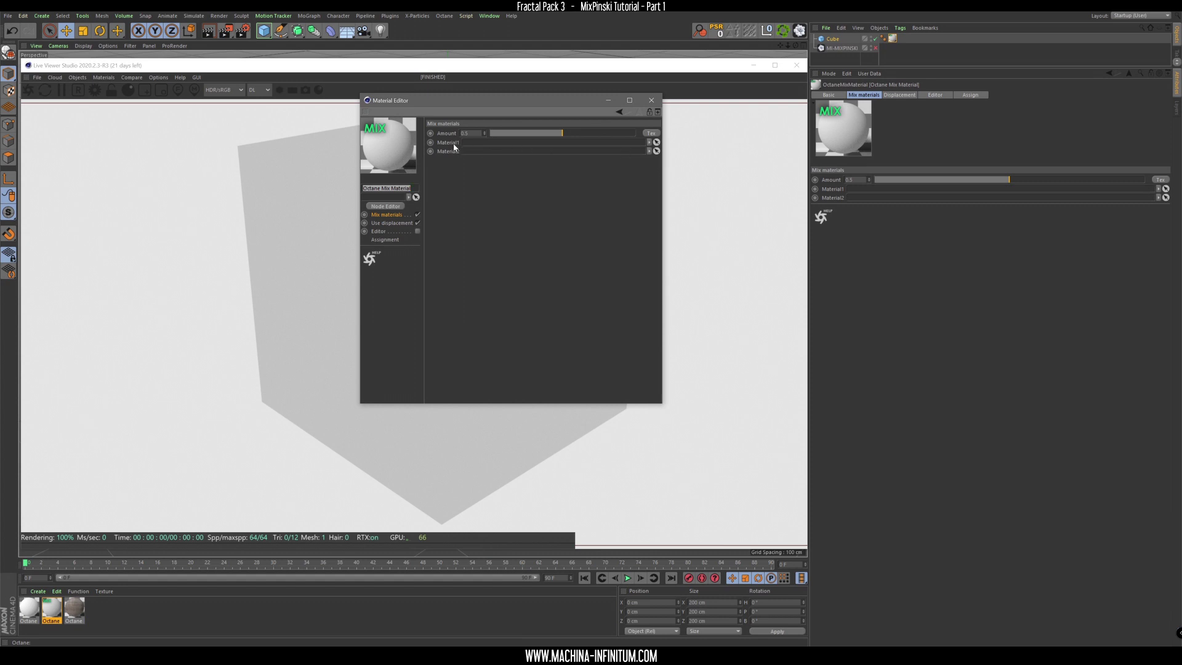
click(656, 143)
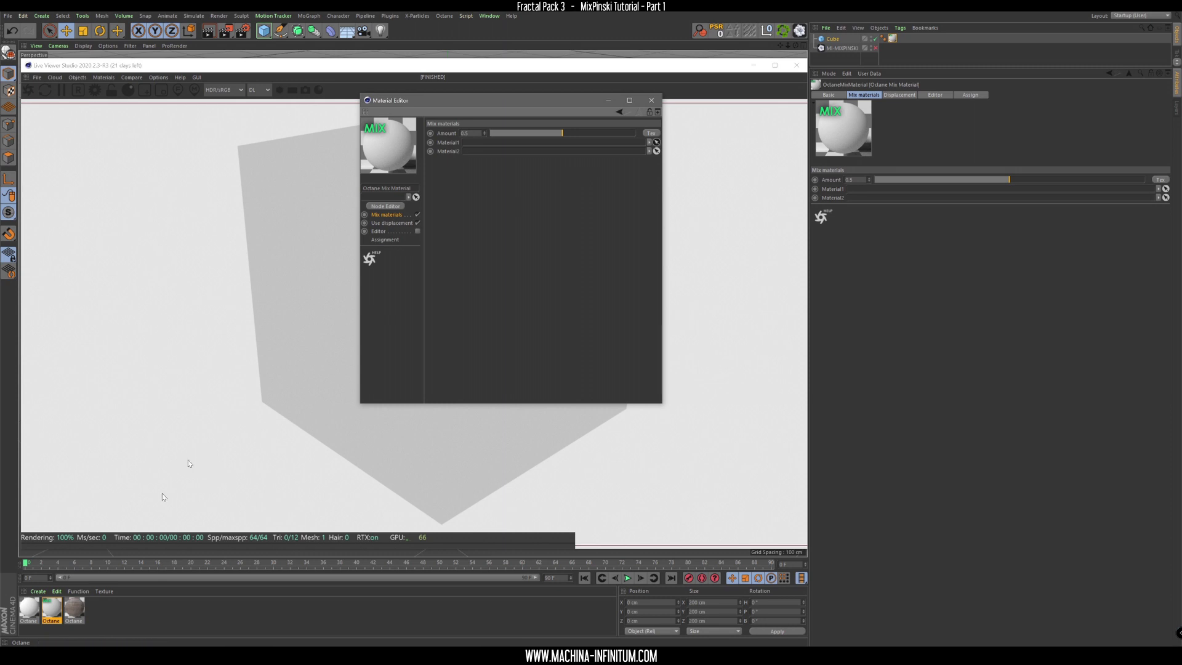
click(28, 608)
click(656, 151)
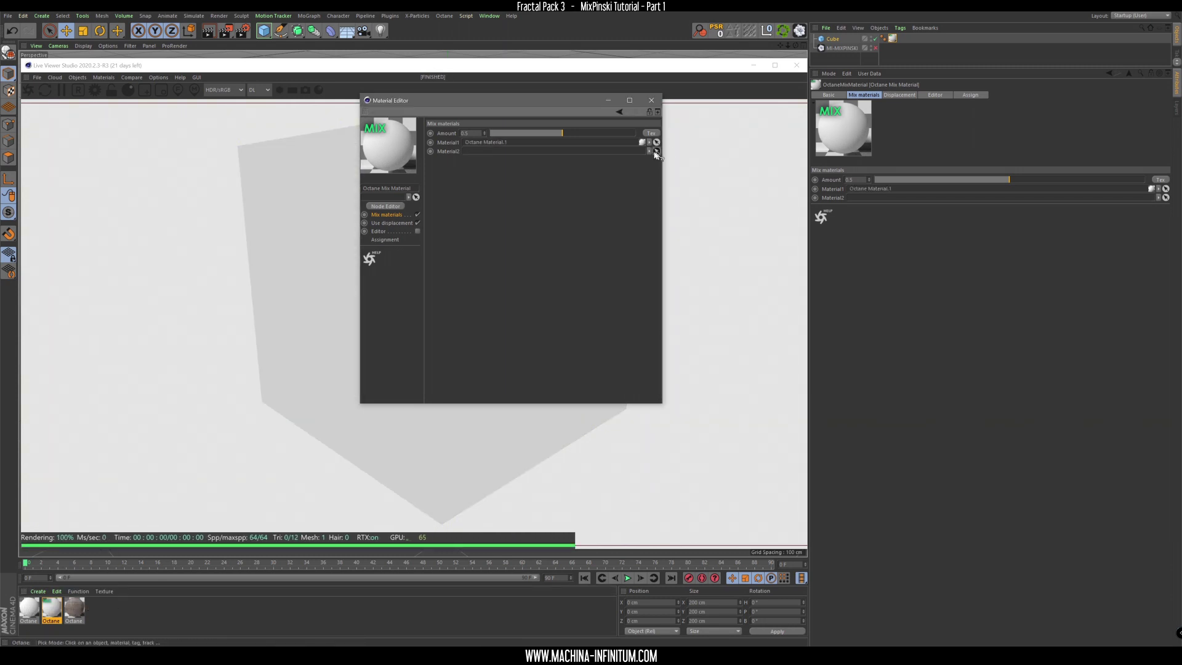
click(75, 613)
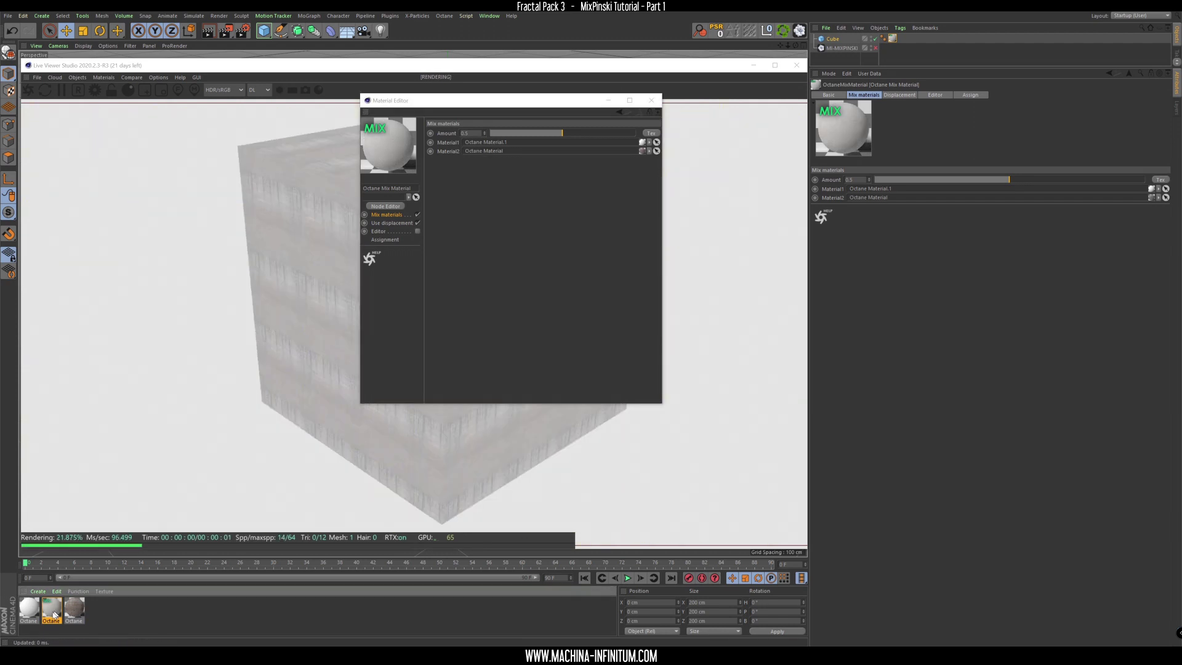
drag(481, 101, 734, 168)
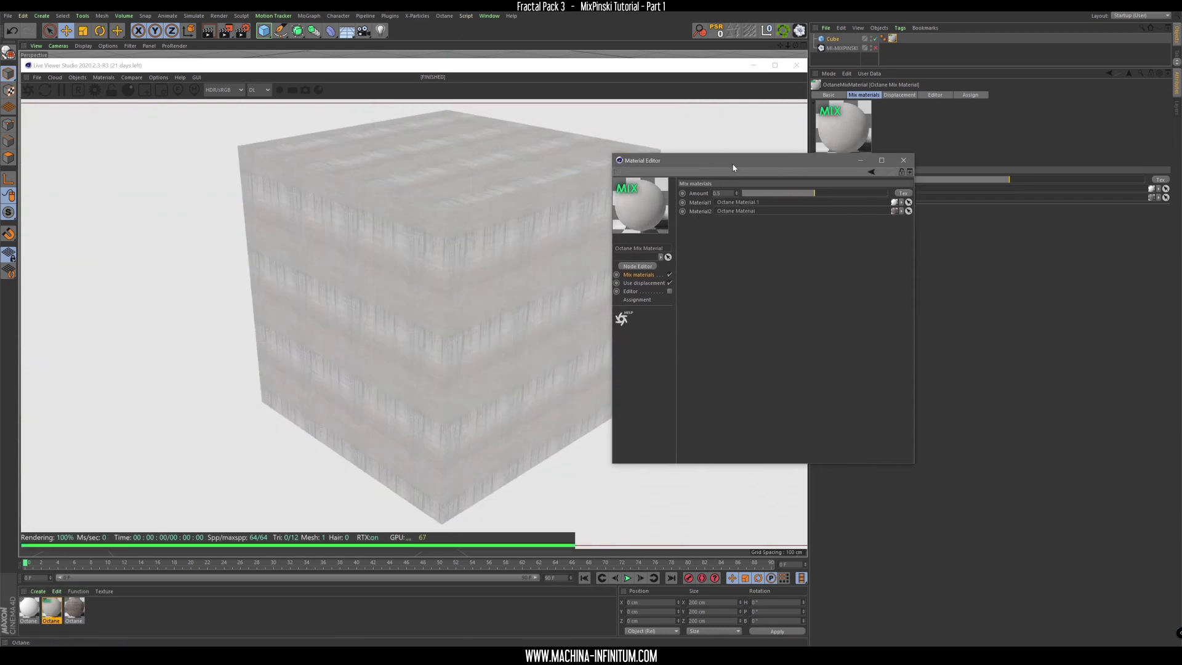
mouse_move(814, 192)
mouse_down()
mouse_move(874, 193)
mouse_move(732, 194)
mouse_move(819, 197)
mouse_move(758, 196)
mouse_move(801, 194)
mouse_up()
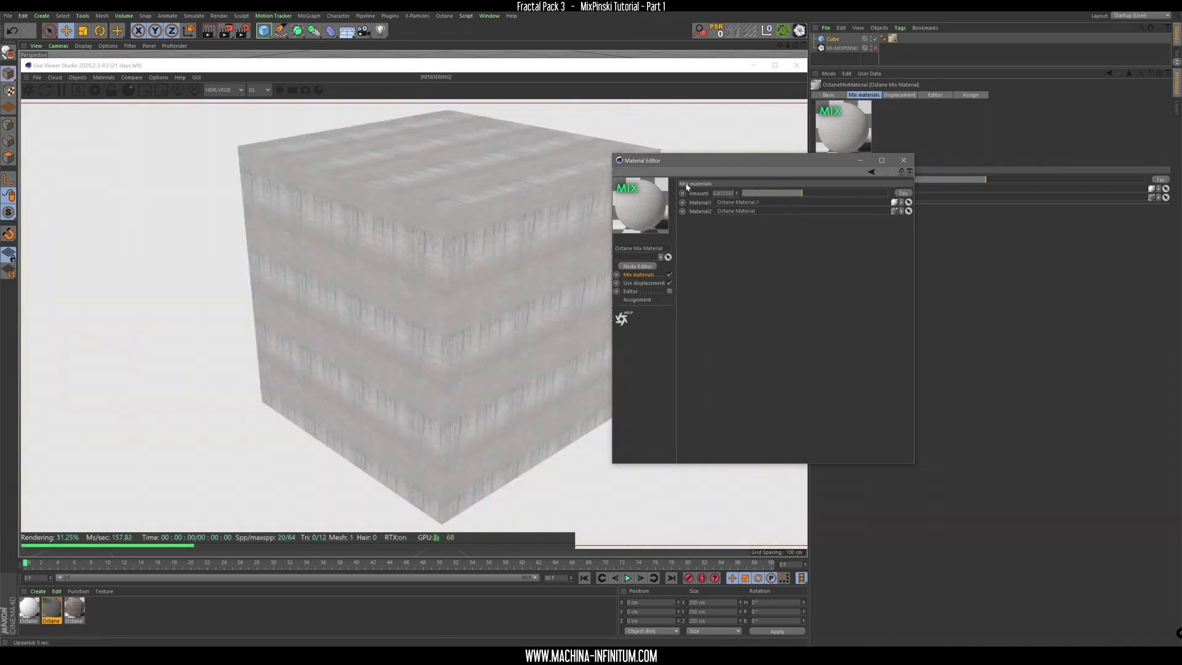
Open the mix material's node graph and close its Material Editor.
click(637, 266)
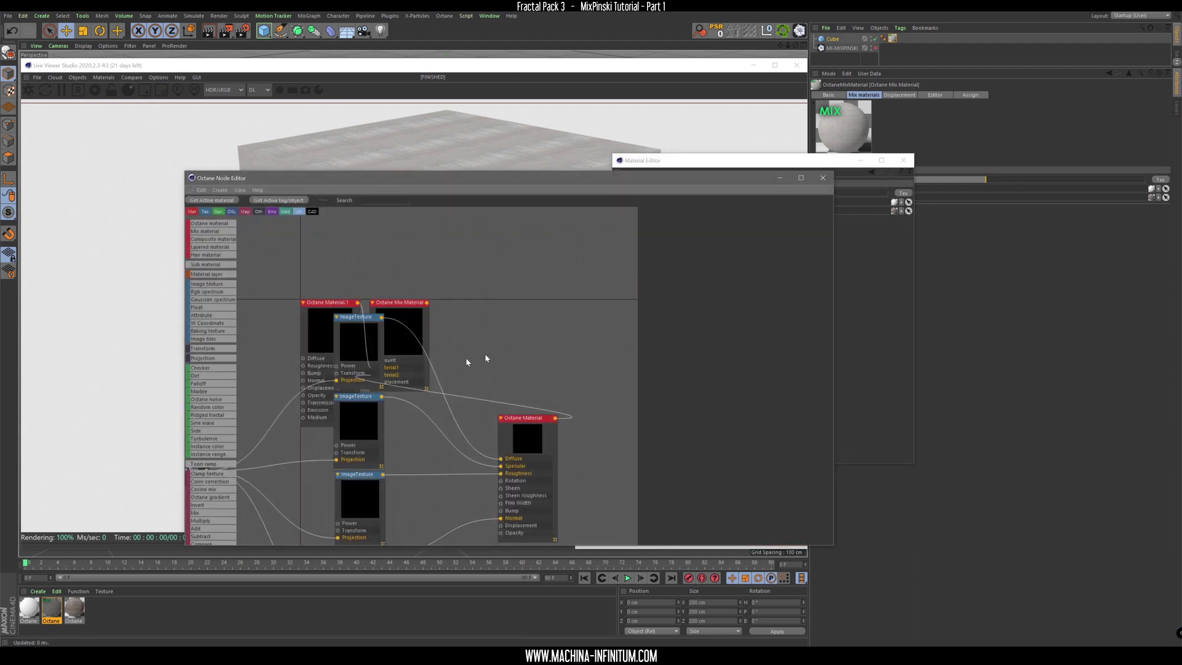
drag(665, 182, 703, 194)
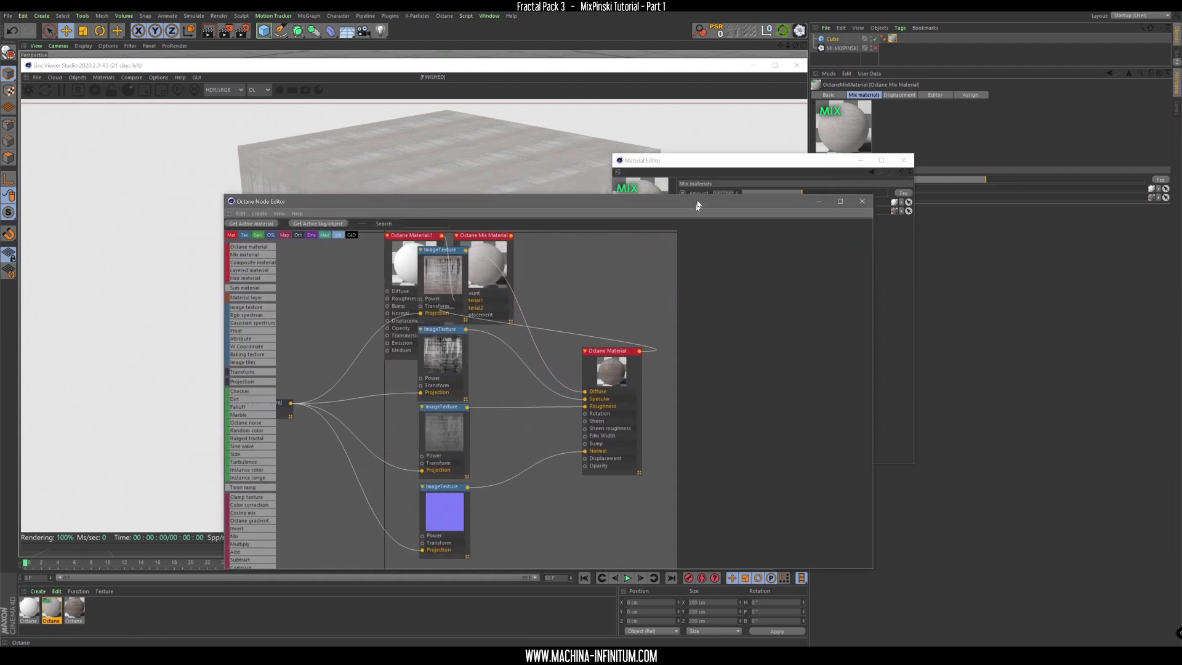
click(698, 164)
click(903, 161)
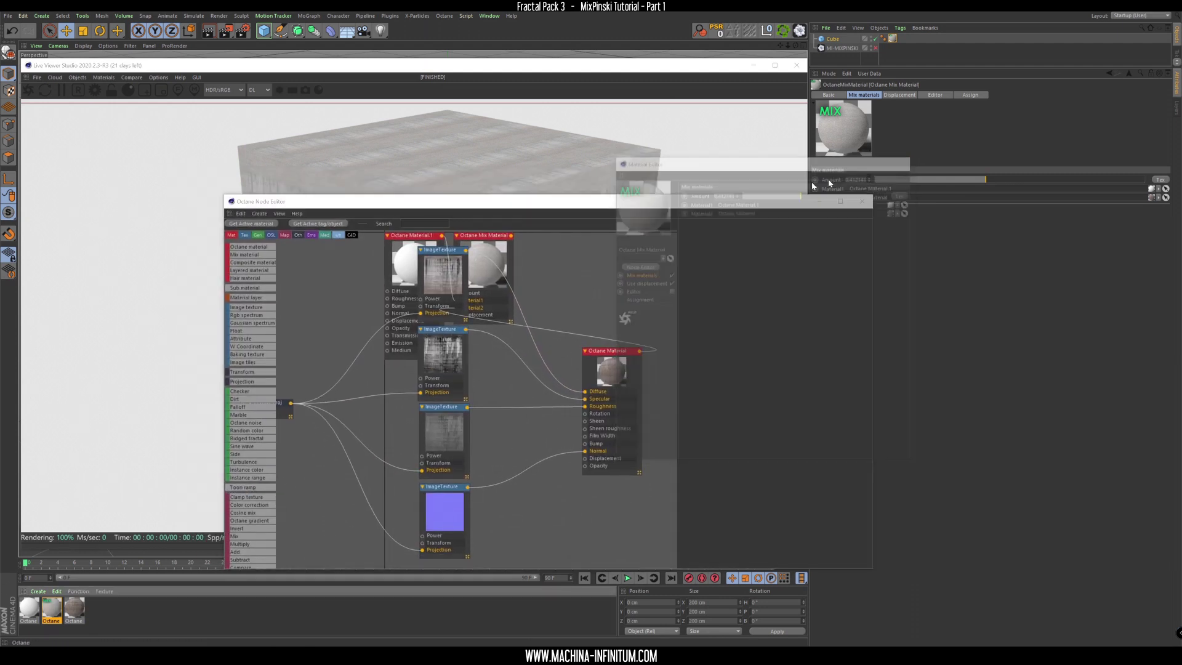
drag(629, 205, 800, 112)
scroll(715, 217, down, 4)
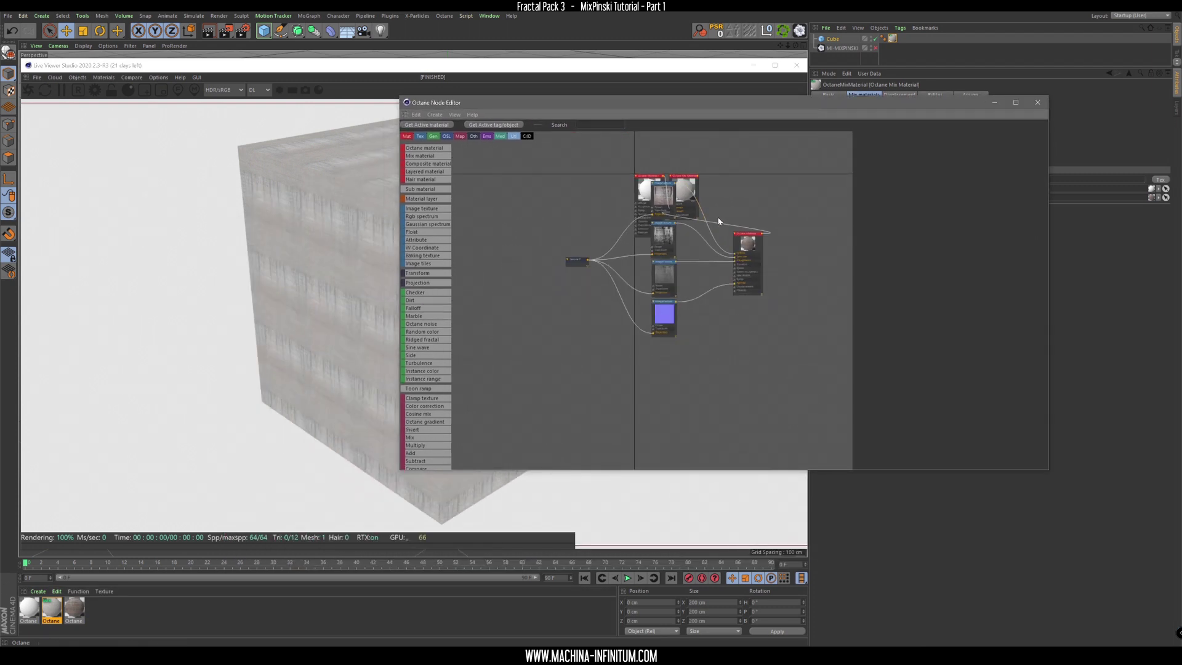
Rearrange the node graph so the concrete, mix and plain white material nodes stand clear of the image textures.
drag(745, 247, 727, 266)
click(689, 181)
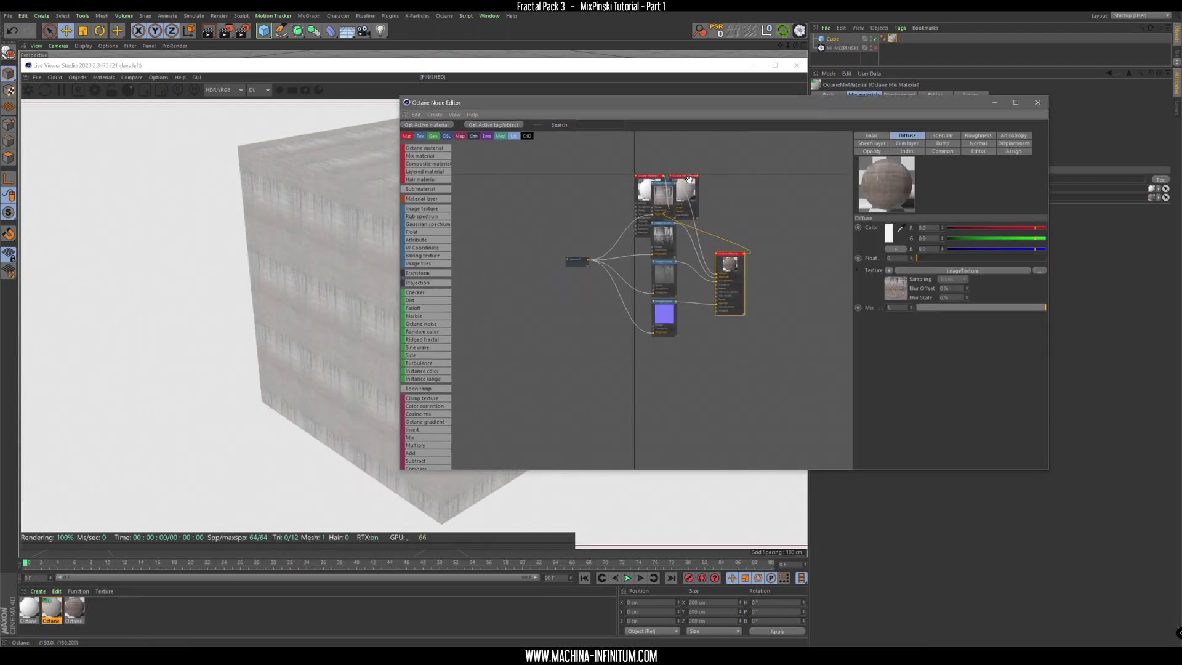
drag(690, 181, 816, 212)
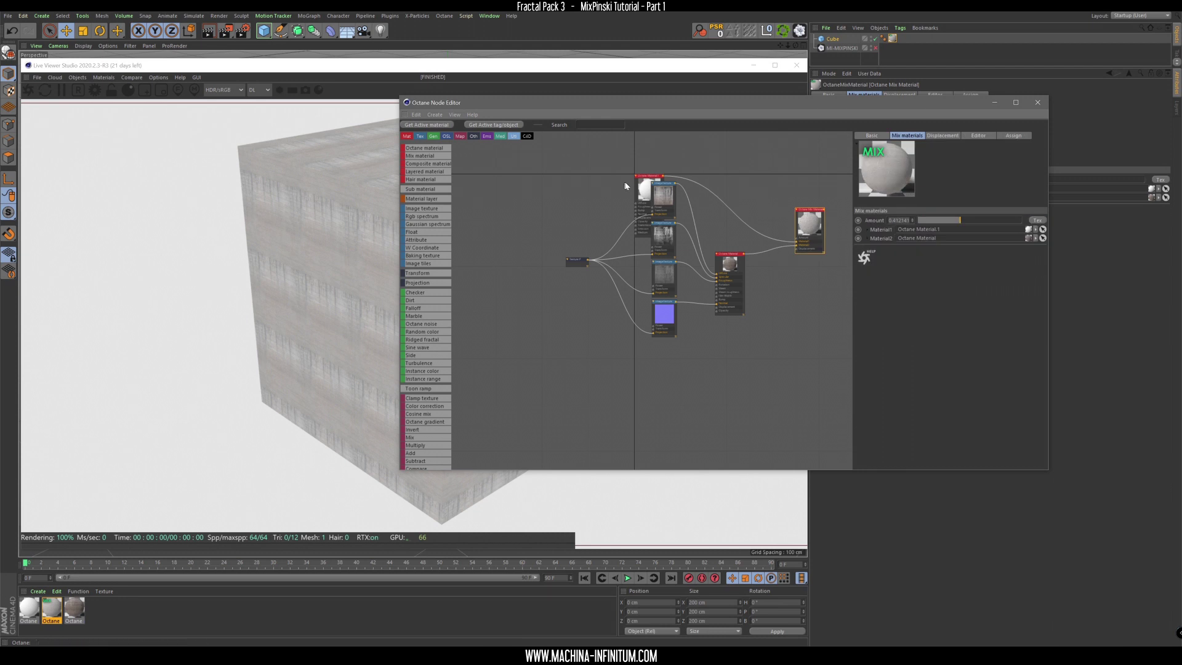
drag(643, 183, 731, 148)
middle_drag(778, 173, 692, 307)
drag(650, 286, 629, 210)
drag(729, 367, 749, 241)
scroll(608, 206, up, 4)
middle_drag(731, 275, 652, 242)
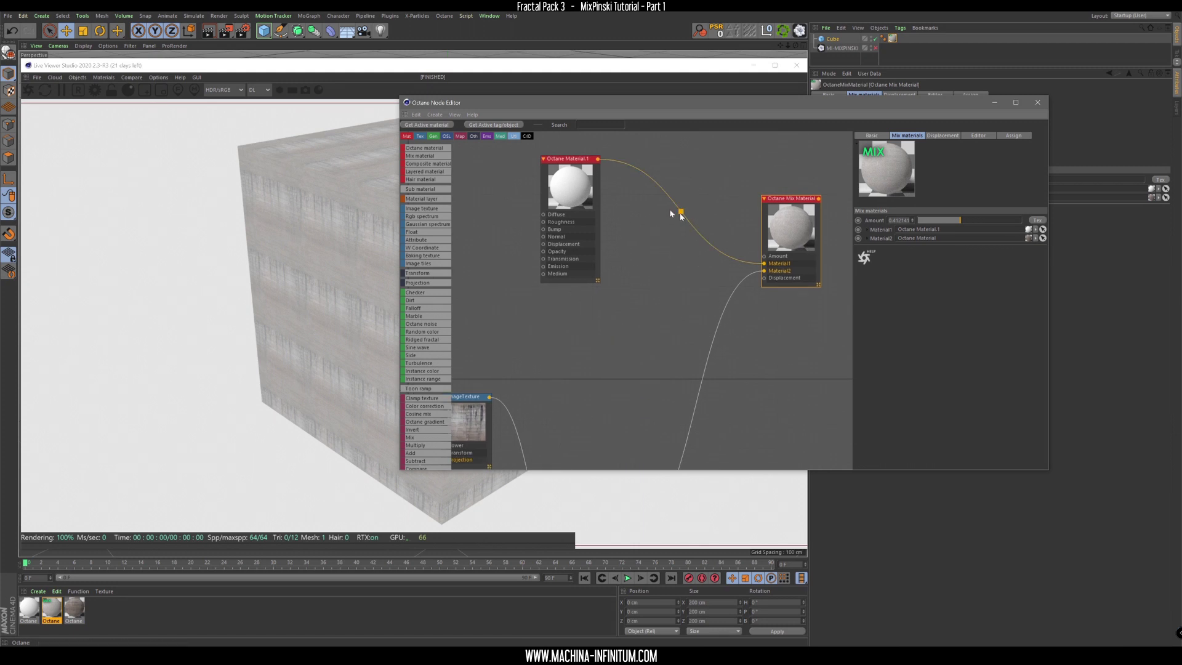
Connect a new Gradient node to the mix material's Amount input.
click(764, 256)
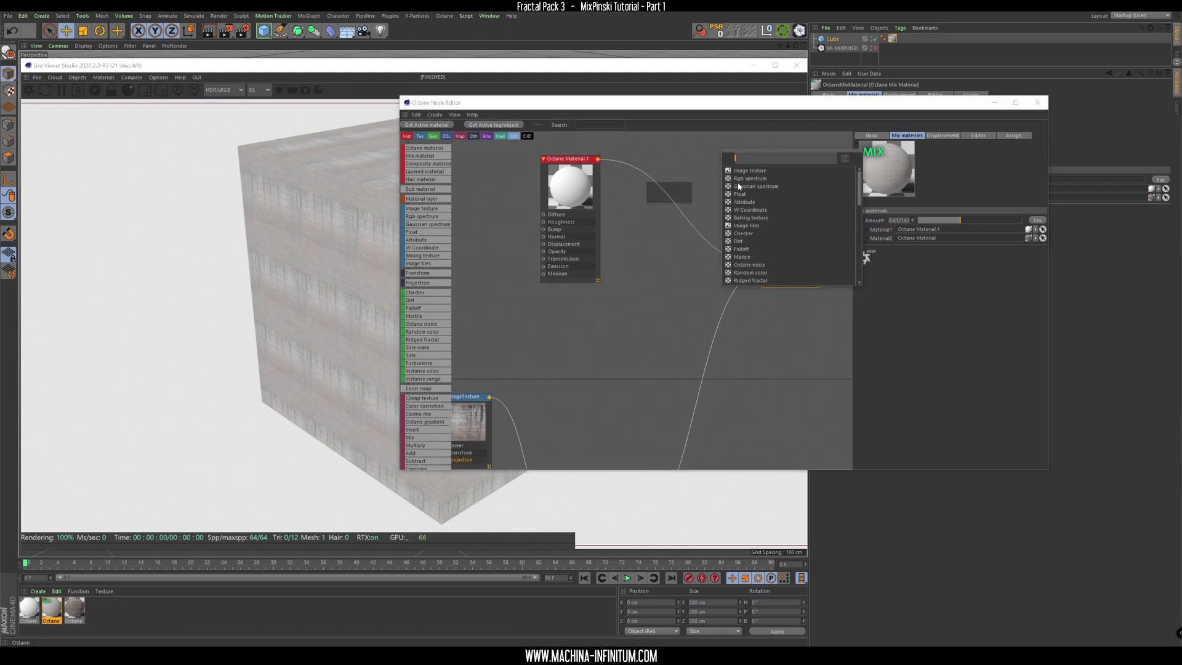
text(GRAD)
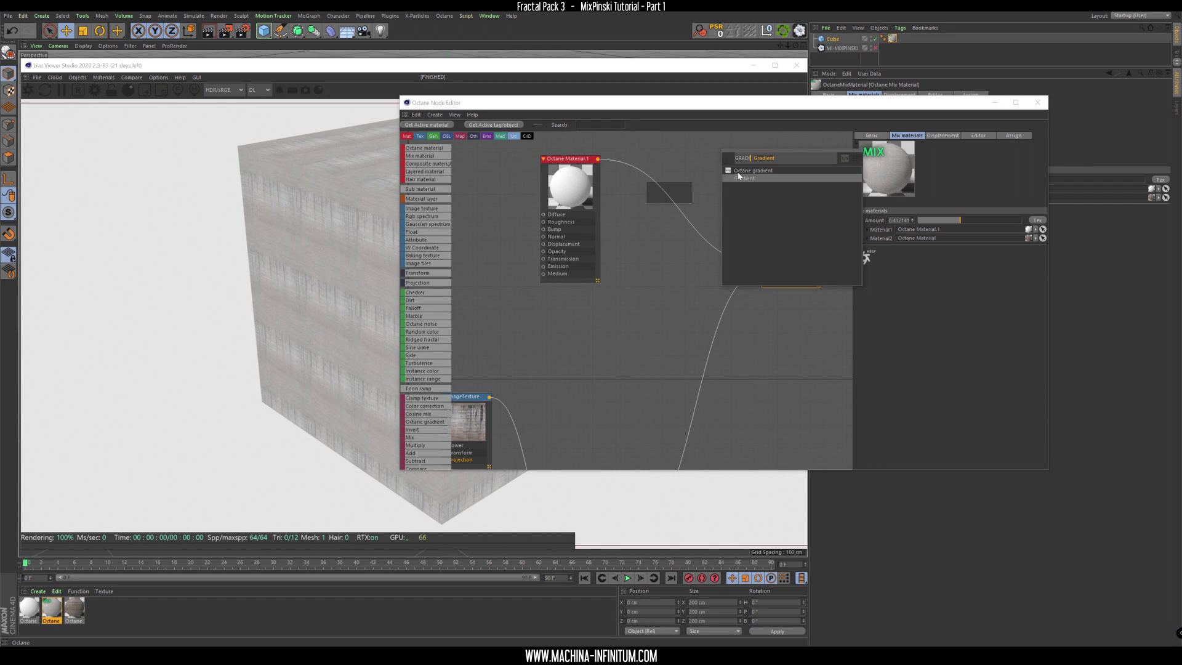
click(739, 179)
Connect a new Falloff map to the Gradient node's Texture input.
middle_drag(711, 181, 732, 246)
drag(699, 256, 594, 182)
text(FA)
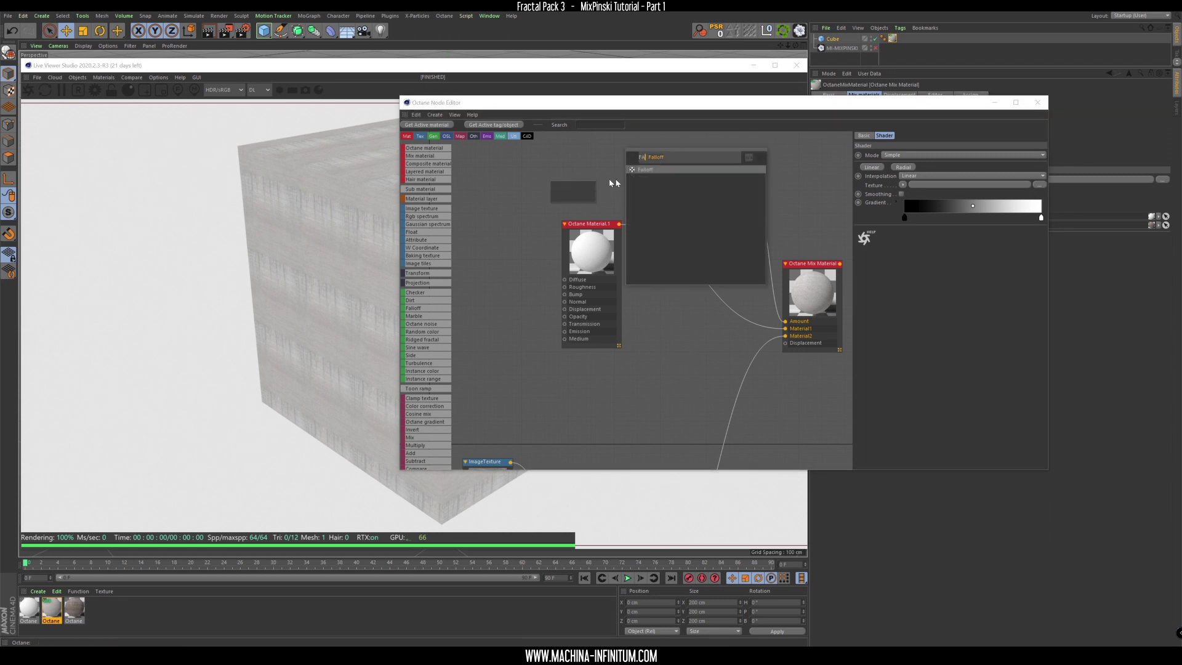
click(646, 171)
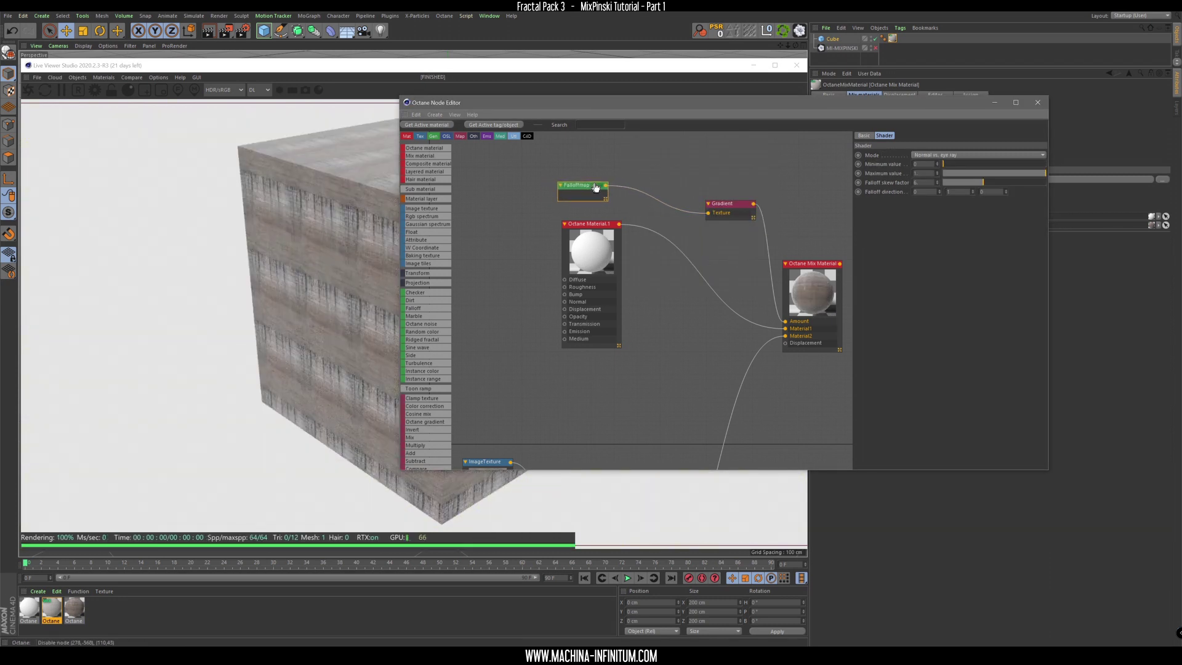
Set the Falloff map's mode to Normal vs. vector 90deg and bring the cube's top face into view in the render.
click(938, 154)
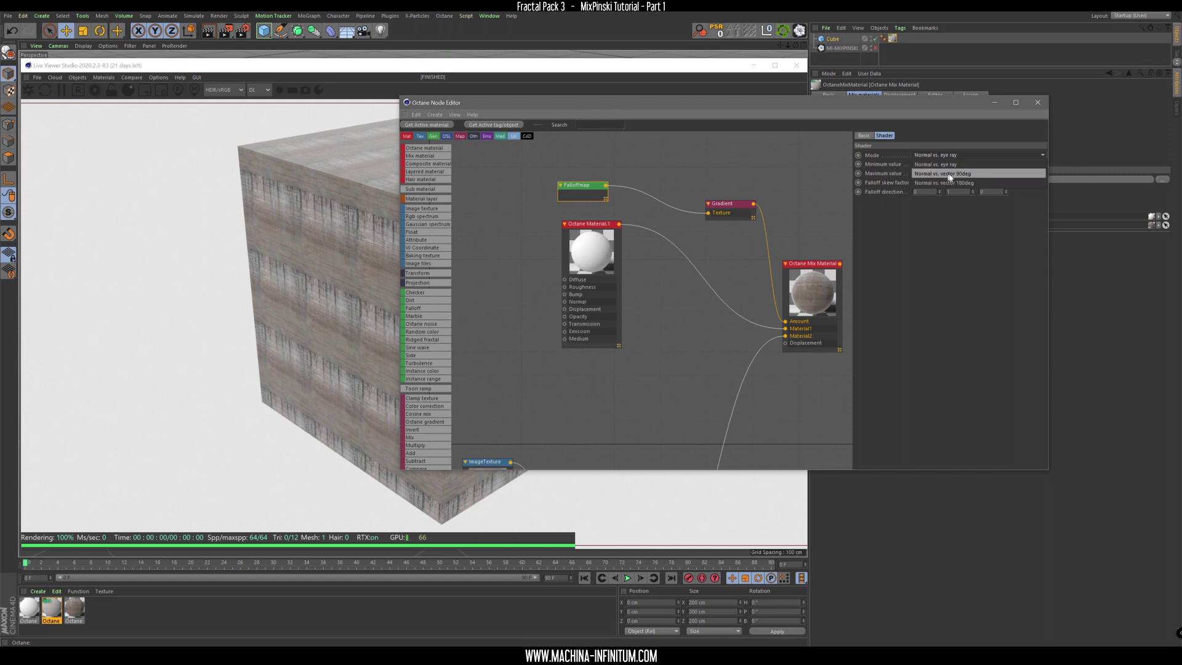
click(956, 174)
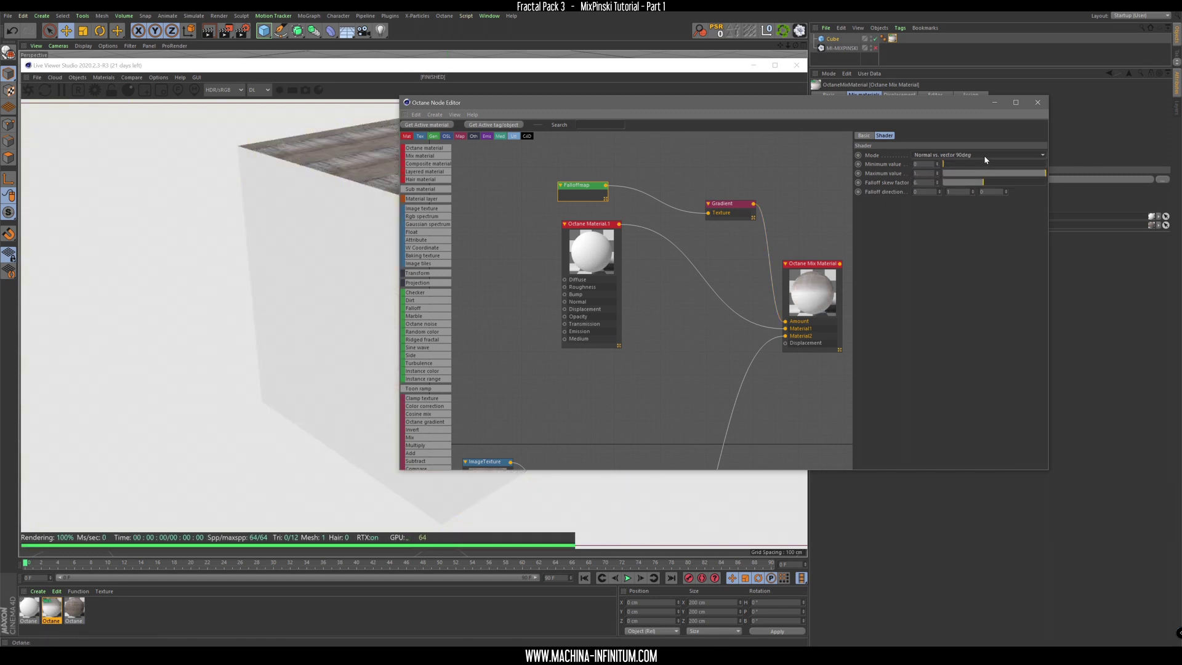
middle_drag(344, 196, 227, 229)
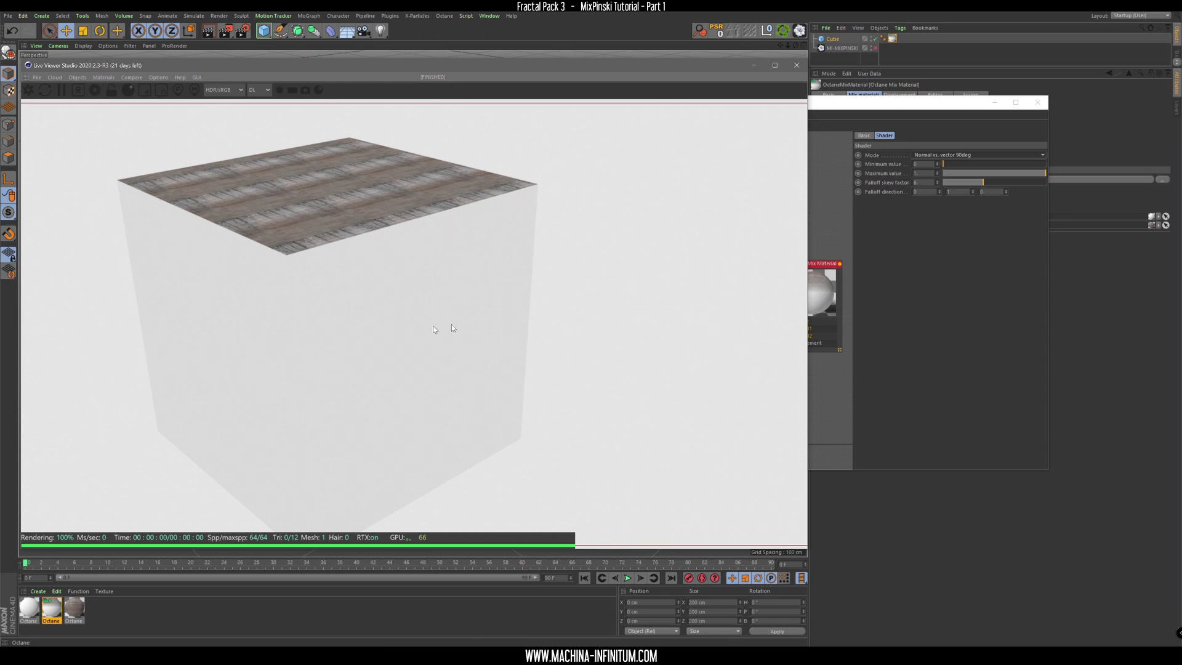
click(899, 251)
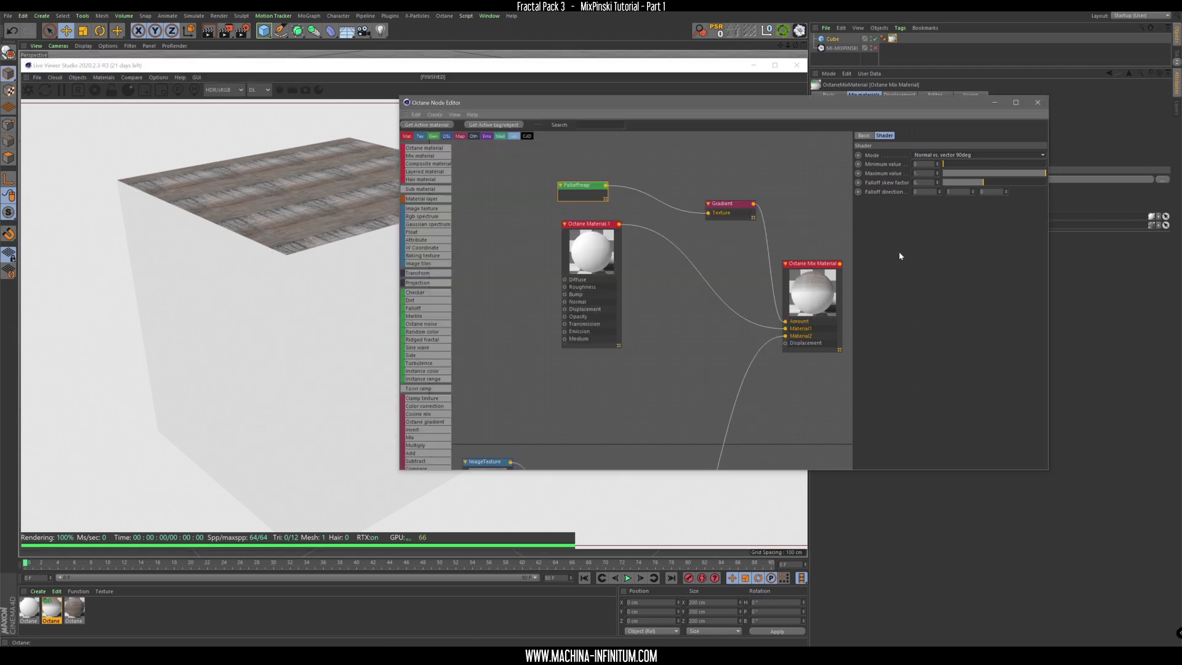
Reverse the Falloff-driven Gradient to run from white to black, with the black knot at about 30% of its length.
click(581, 186)
drag(725, 208, 705, 199)
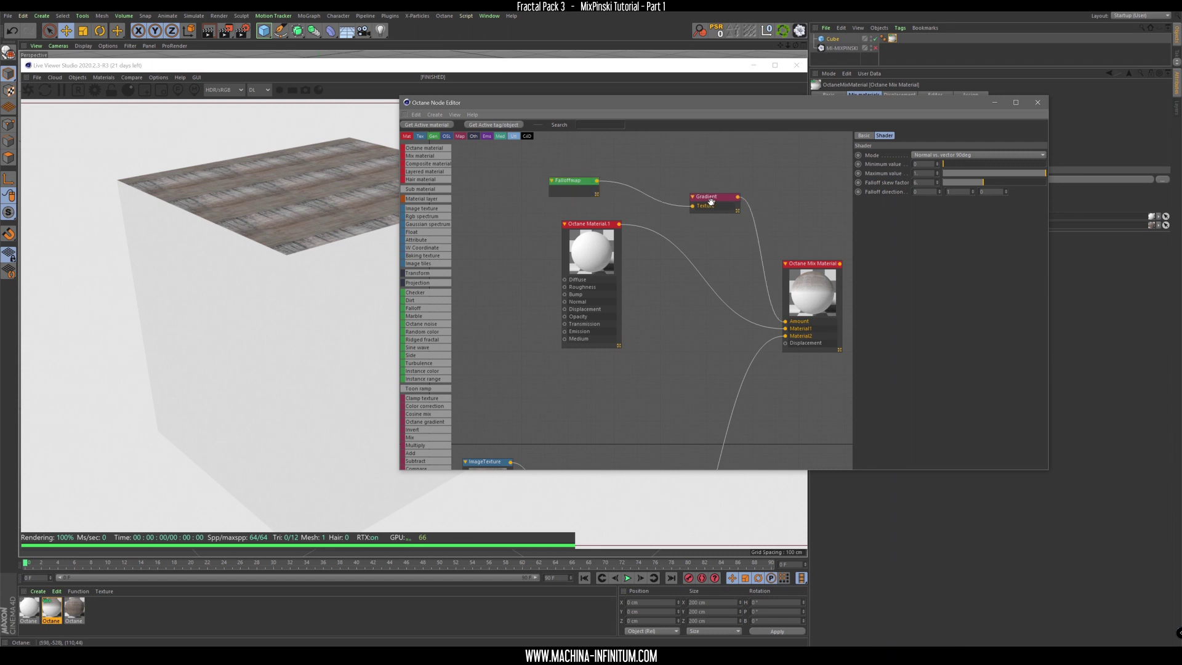
mouse_move(905, 245)
mouse_down()
mouse_move(1000, 249)
mouse_move(903, 246)
mouse_up()
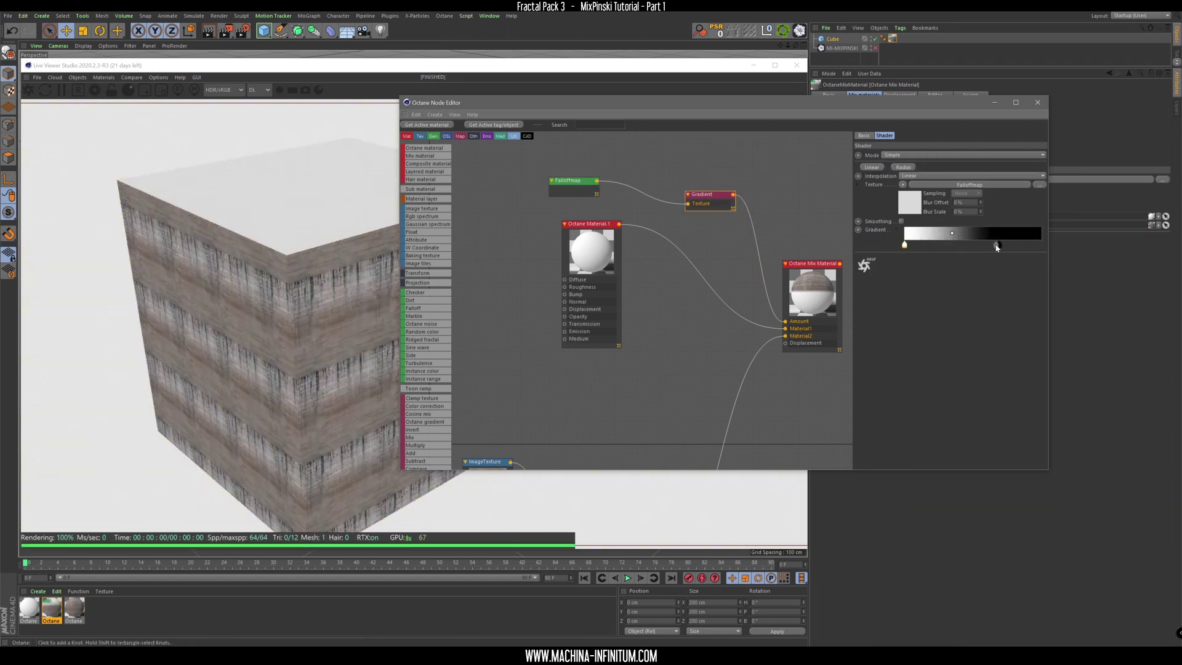
drag(999, 245, 943, 248)
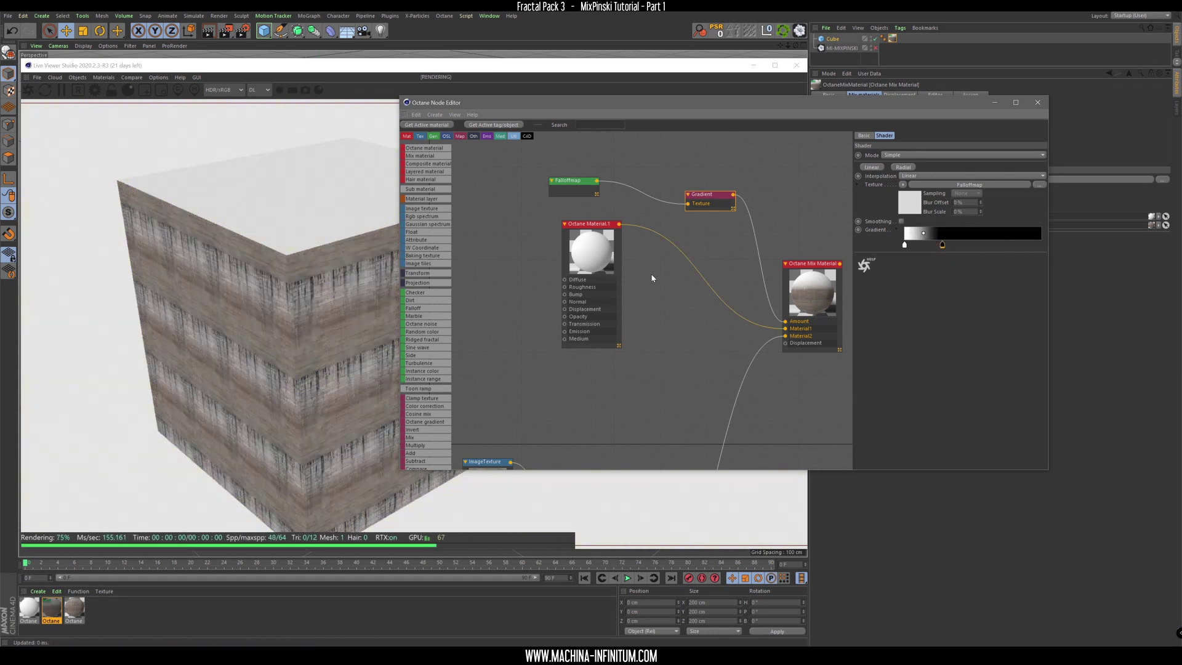
Rename the plain white Octane material as Grass and stones.
middle_drag(656, 302, 713, 291)
click(656, 233)
click(872, 136)
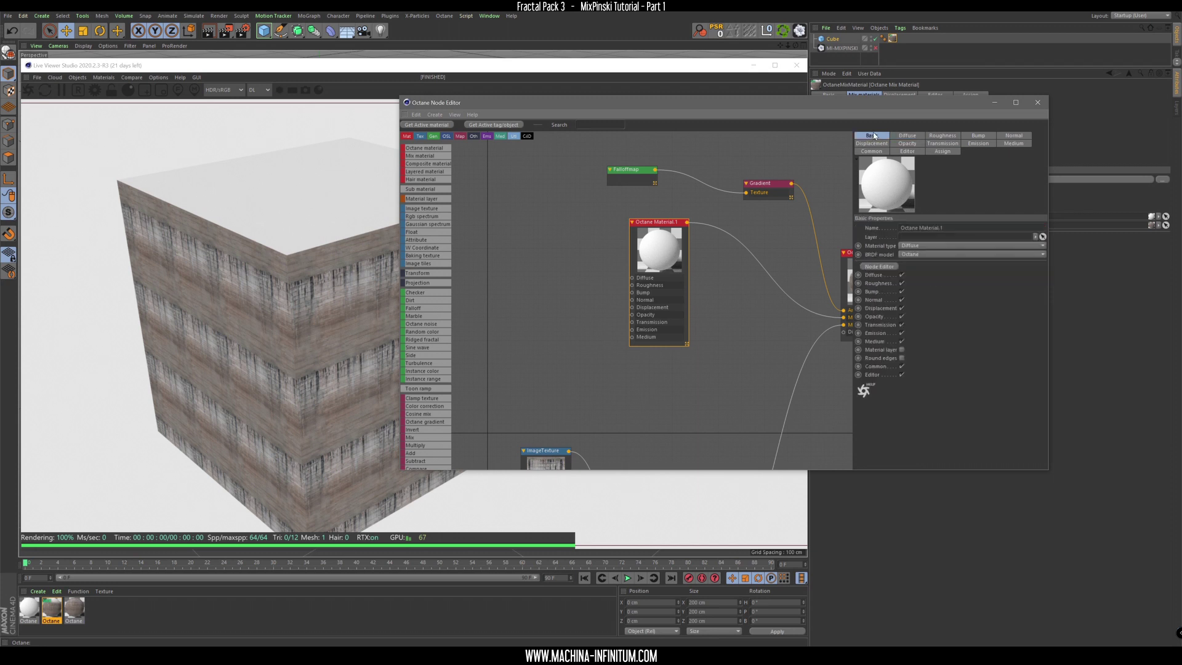
text(Grass and stones)
key(Return)
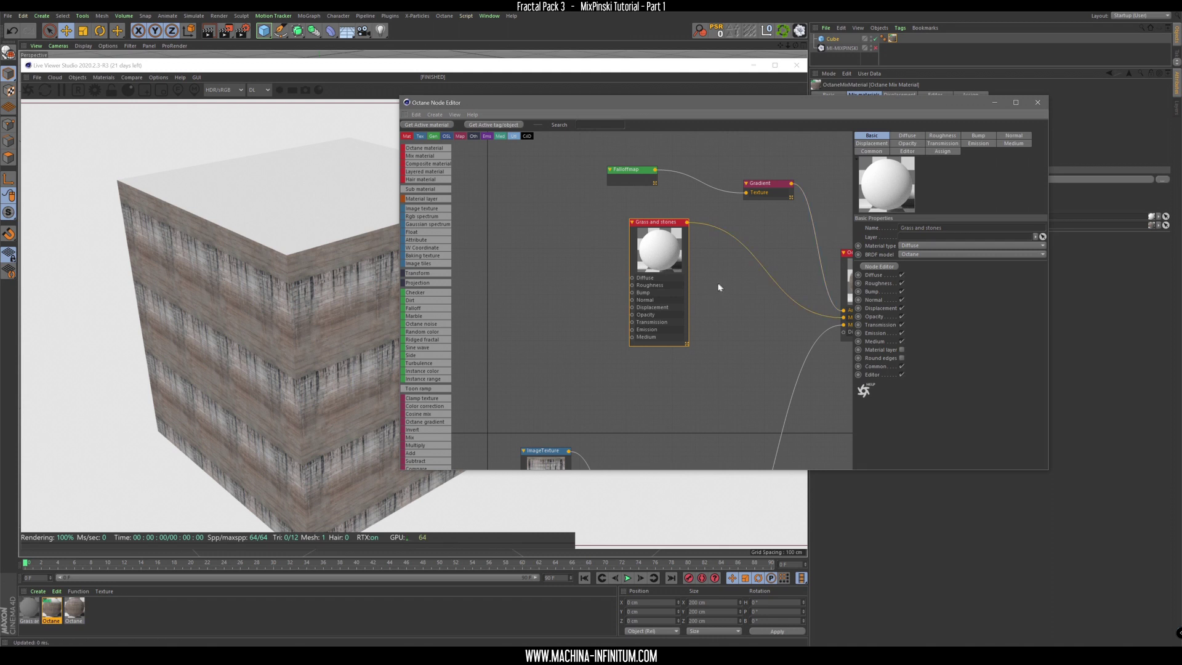
Connect a new Cinema 4D Noise node to the Grass and stones material's Diffuse input, leaving space between the two nodes.
mouse_move(633, 281)
mouse_down()
mouse_move(673, 276)
mouse_move(614, 272)
mouse_up()
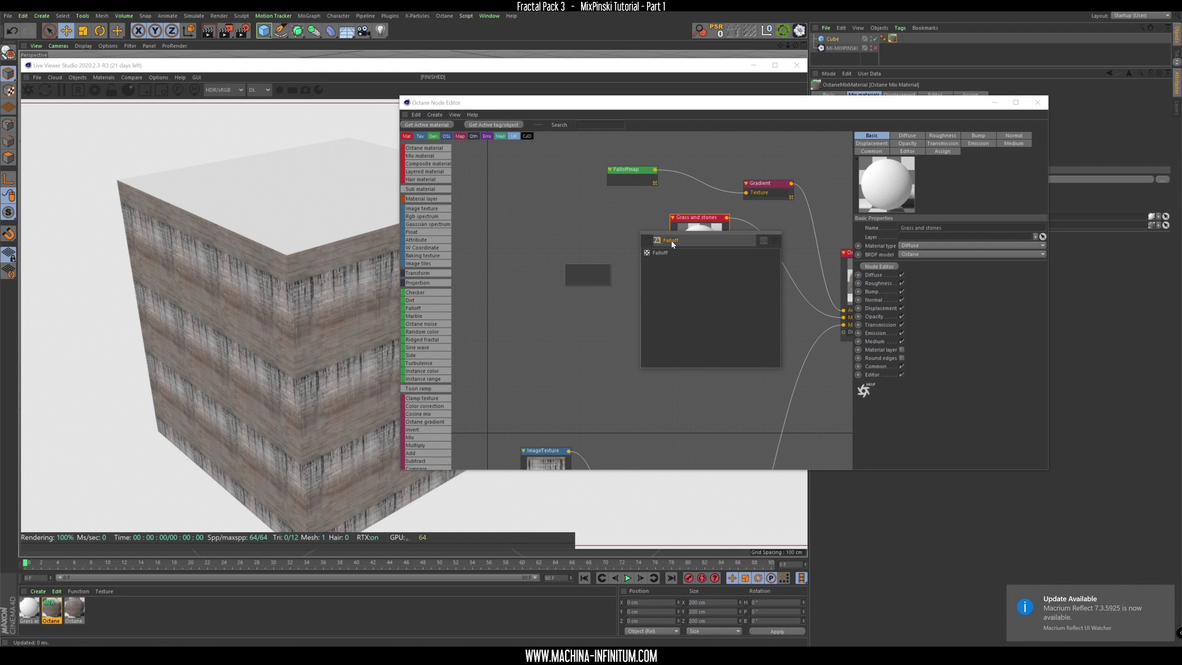
key(BackSpace)
key(BackSpace)
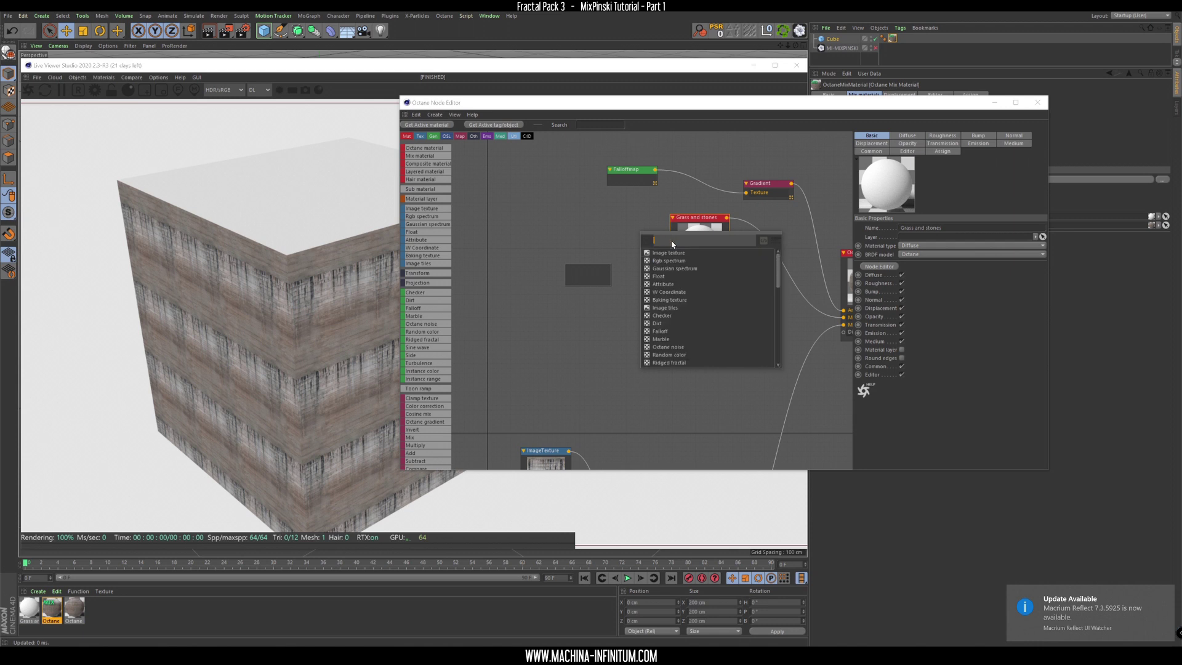
text(NOISE)
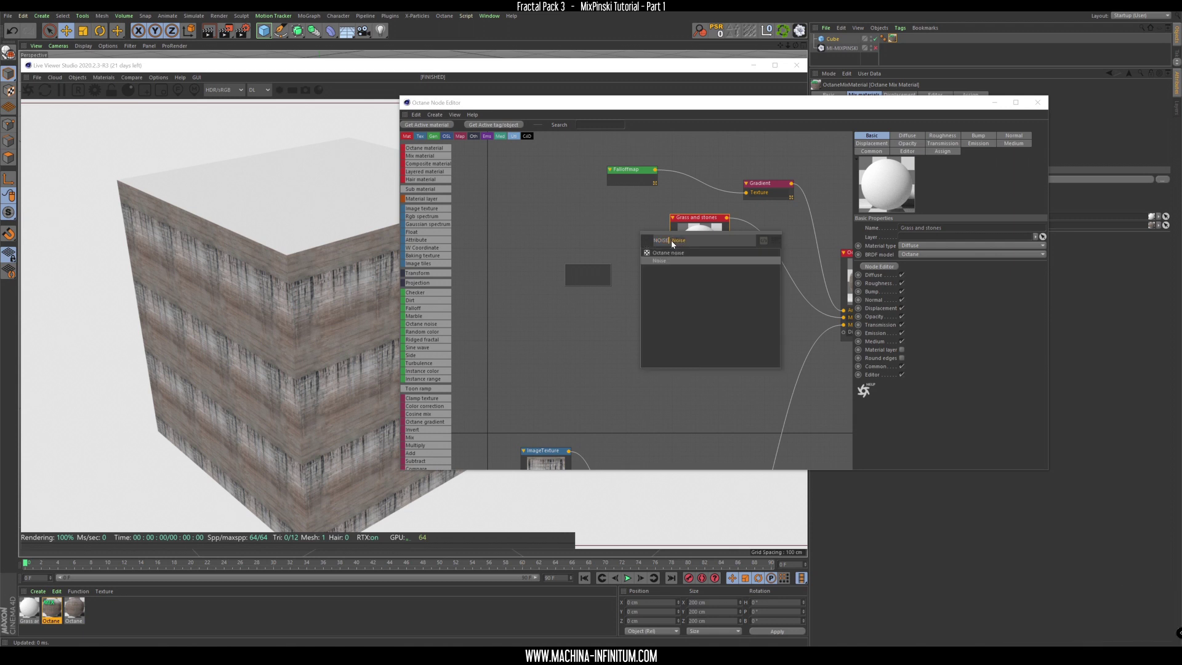
click(660, 261)
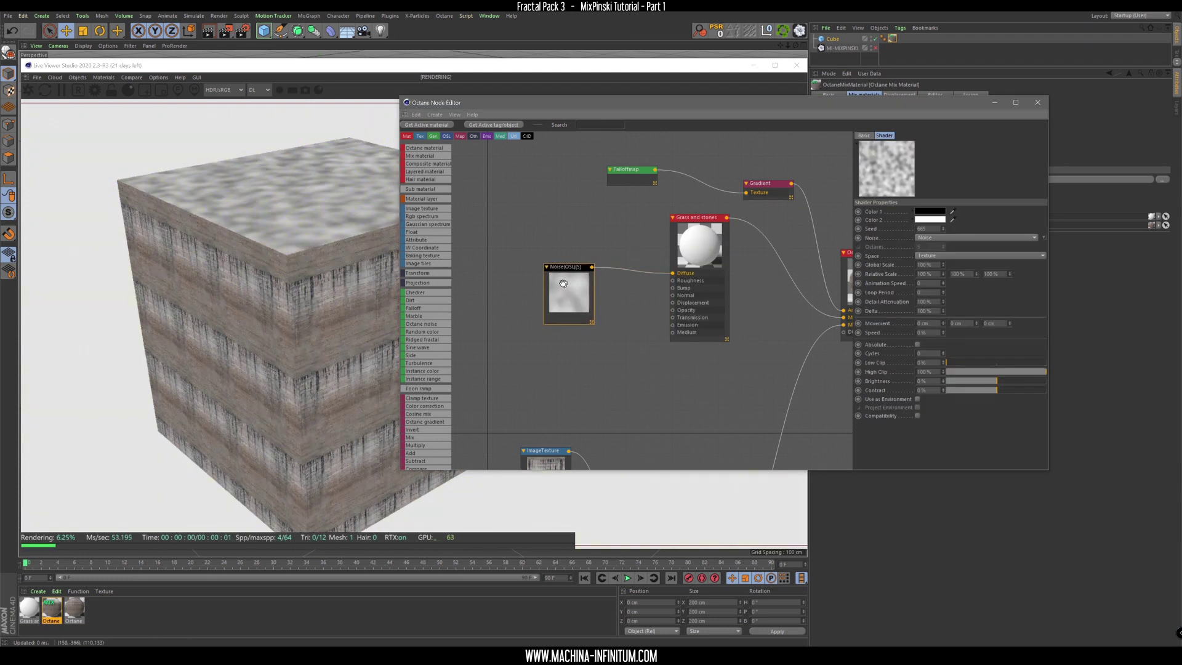
drag(550, 281, 497, 281)
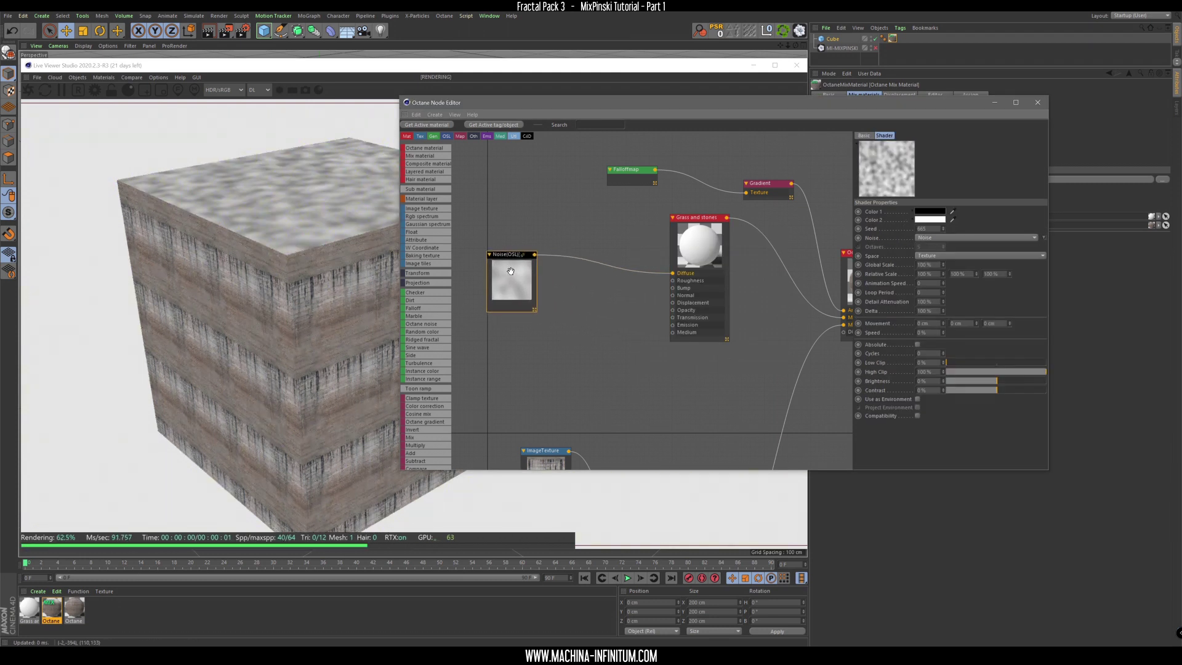
Insert an Octane gradient between the Noise node and the Grass and stones material's Diffuse input.
double_click(585, 265)
key(BackSpace)
key(BackSpace)
key(BackSpace)
text(GRAD)
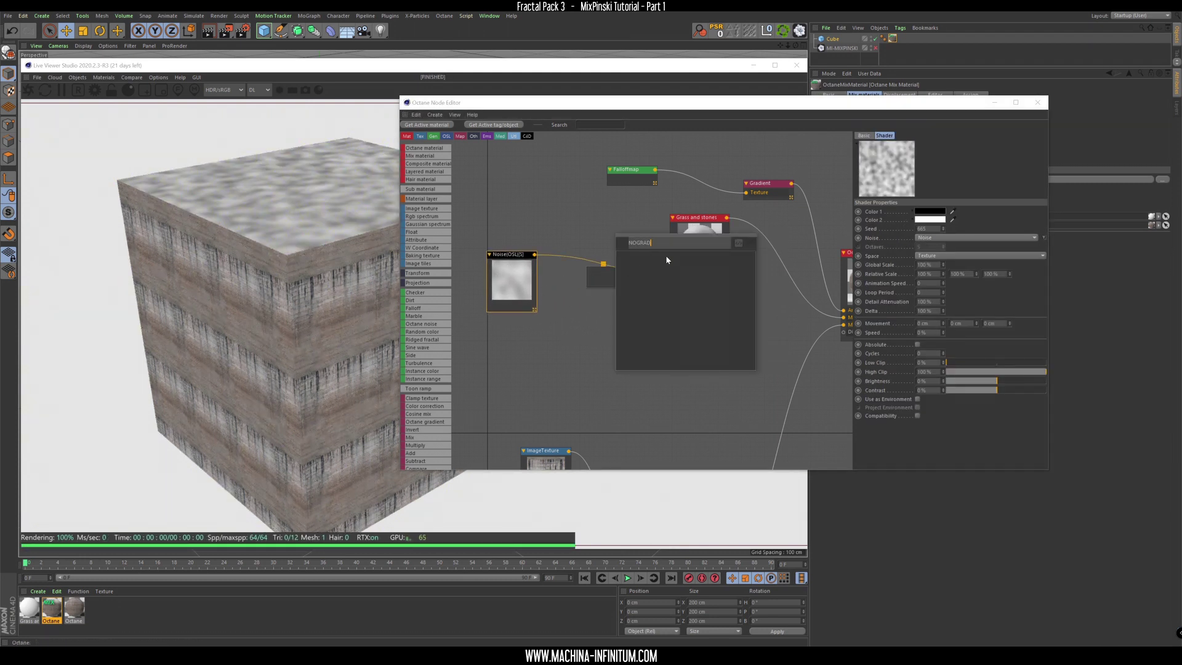
key(BackSpace)
key(BackSpace)
key(BackSpace)
key(BackSpace)
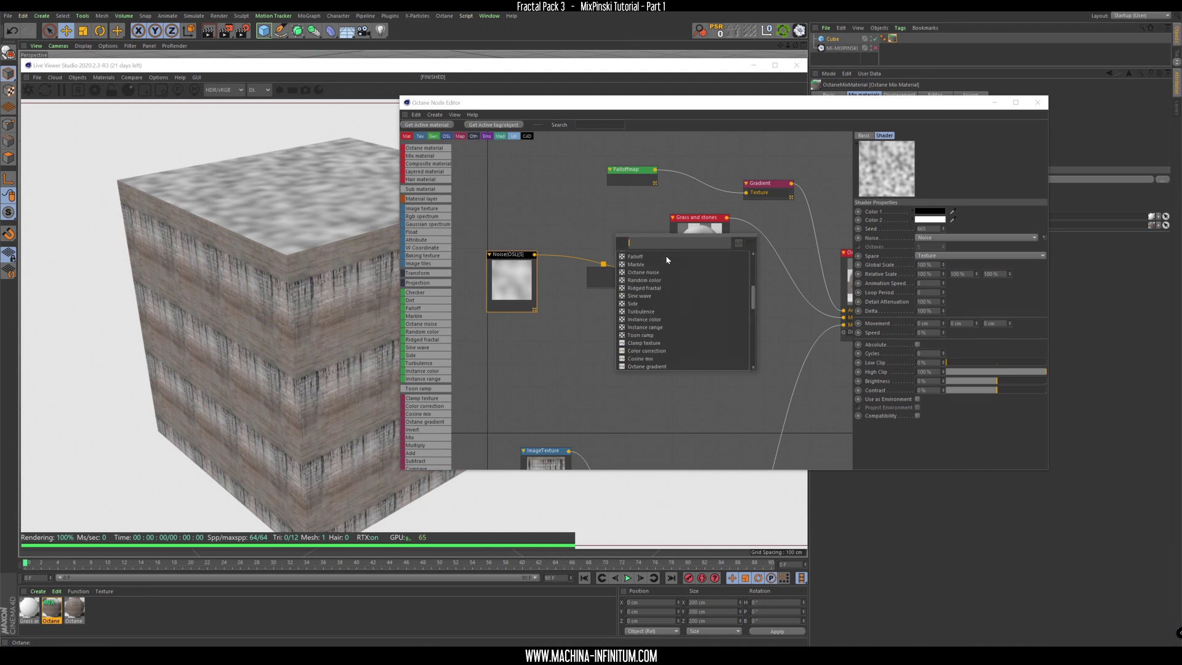
text(GRAD)
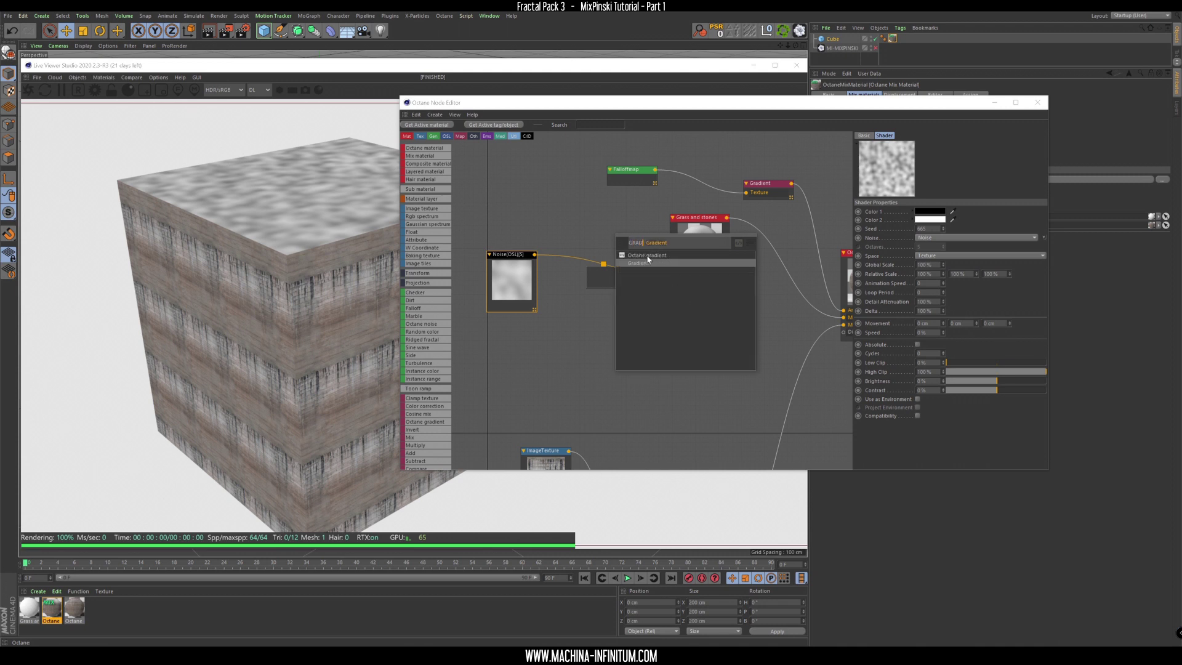
click(648, 256)
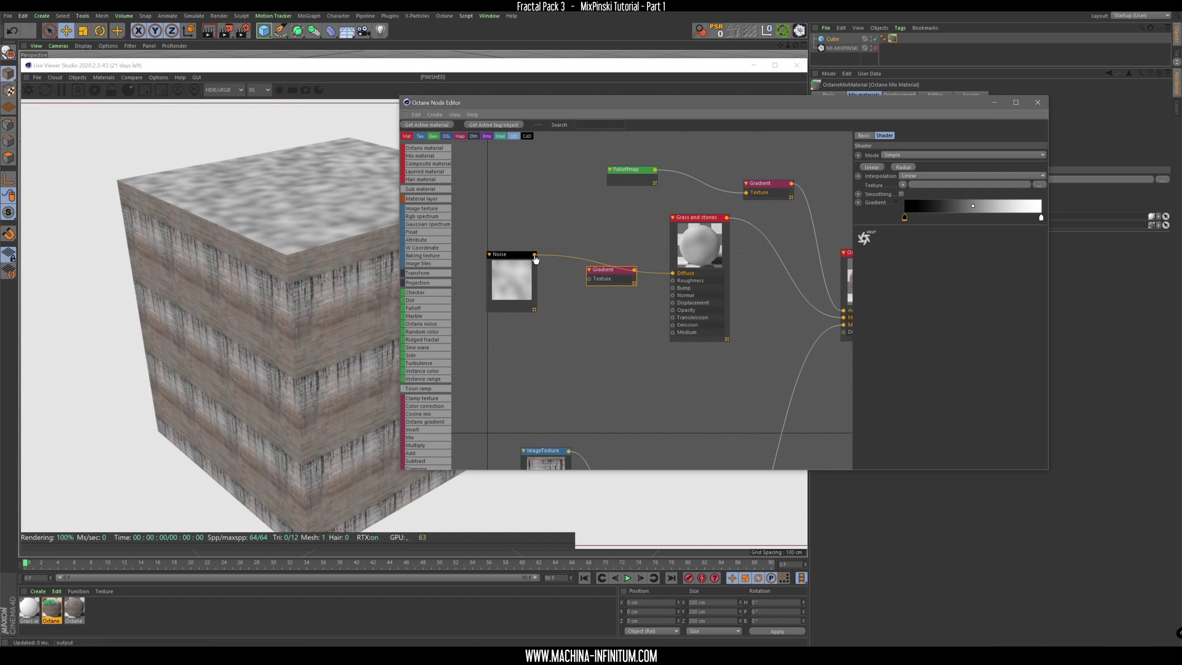
drag(534, 256, 607, 268)
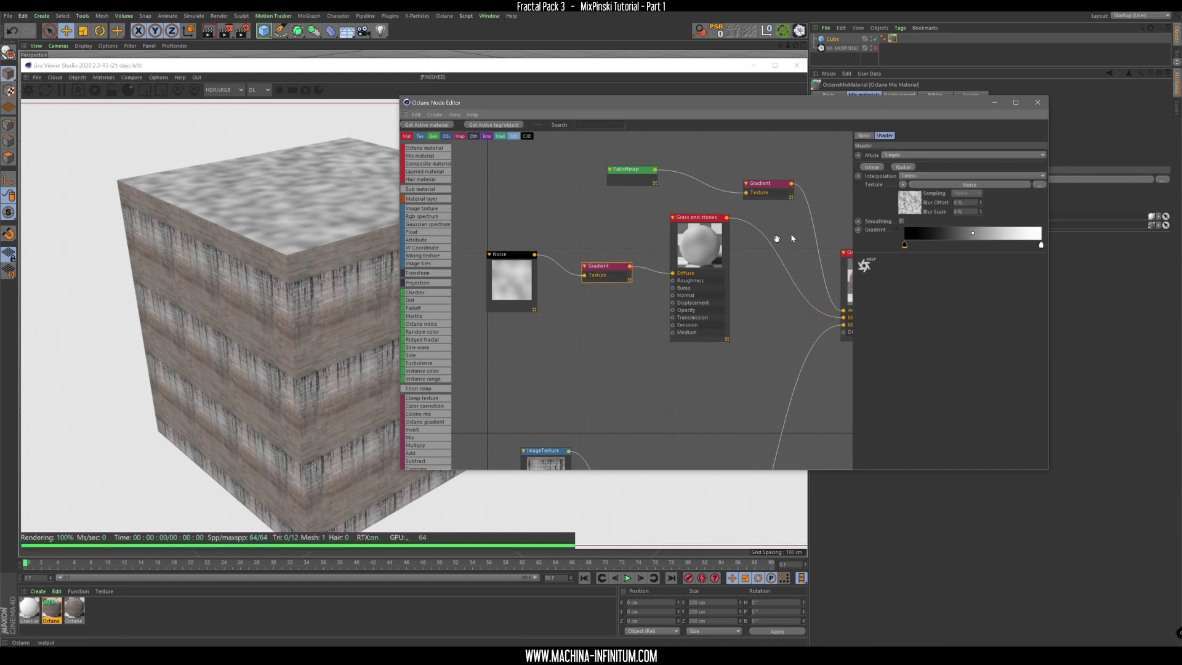
Recolor the black knot of the noise Gradient to a muted green with a hue of 142°.
double_click(904, 246)
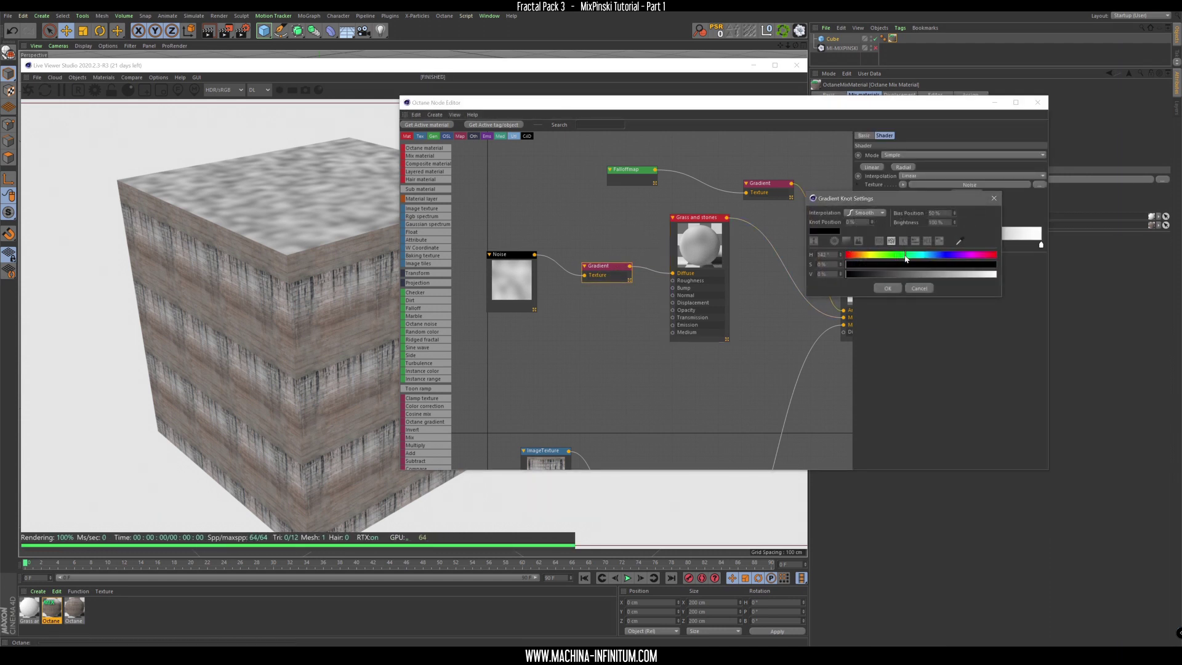
mouse_move(905, 264)
mouse_down()
mouse_move(1029, 268)
mouse_move(906, 274)
mouse_up()
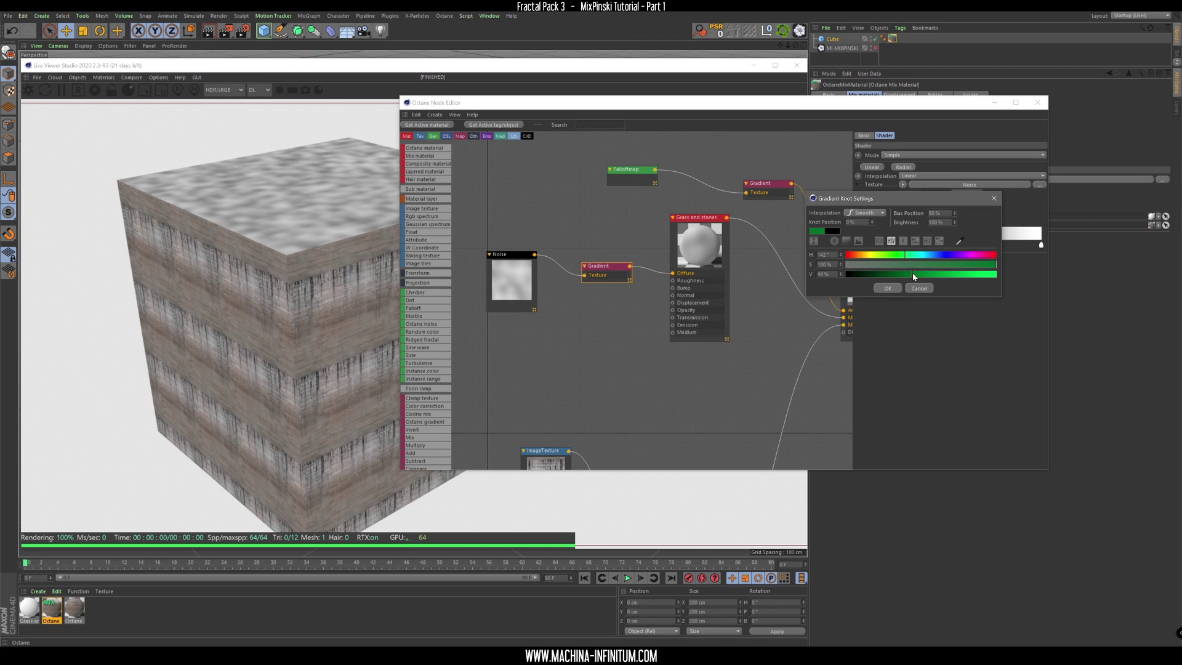
drag(913, 276, 913, 266)
click(896, 264)
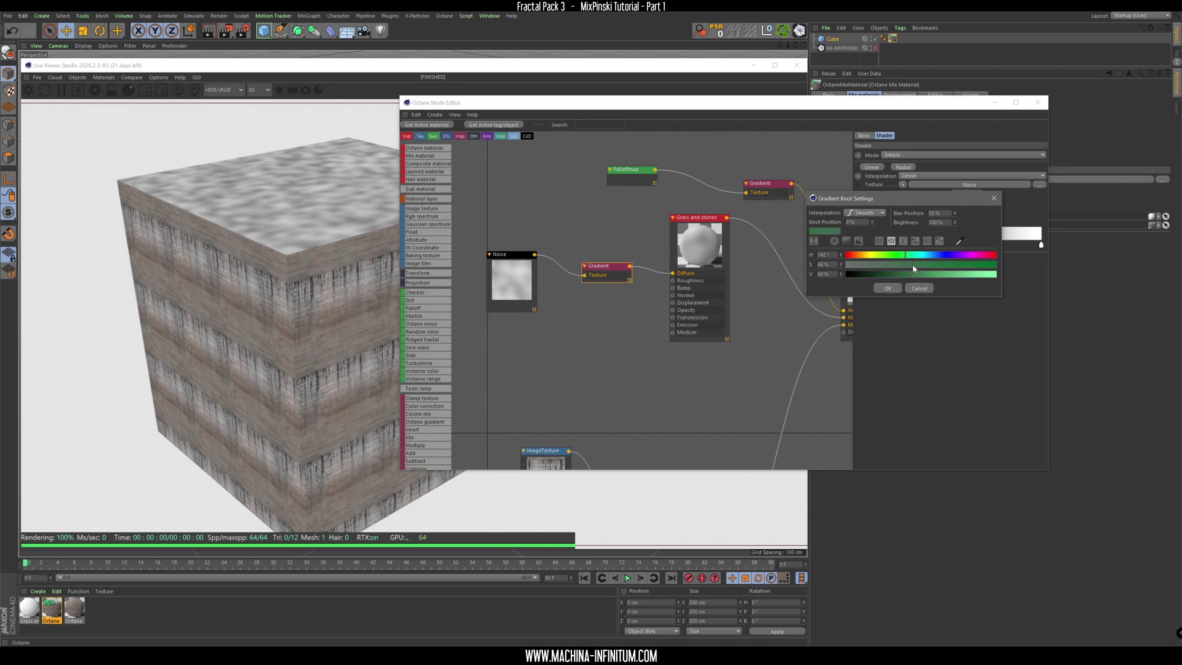
click(888, 289)
Recolor the white end knot of the noise Gradient to a medium green with hue 122° and saturation 51%.
click(314, 251)
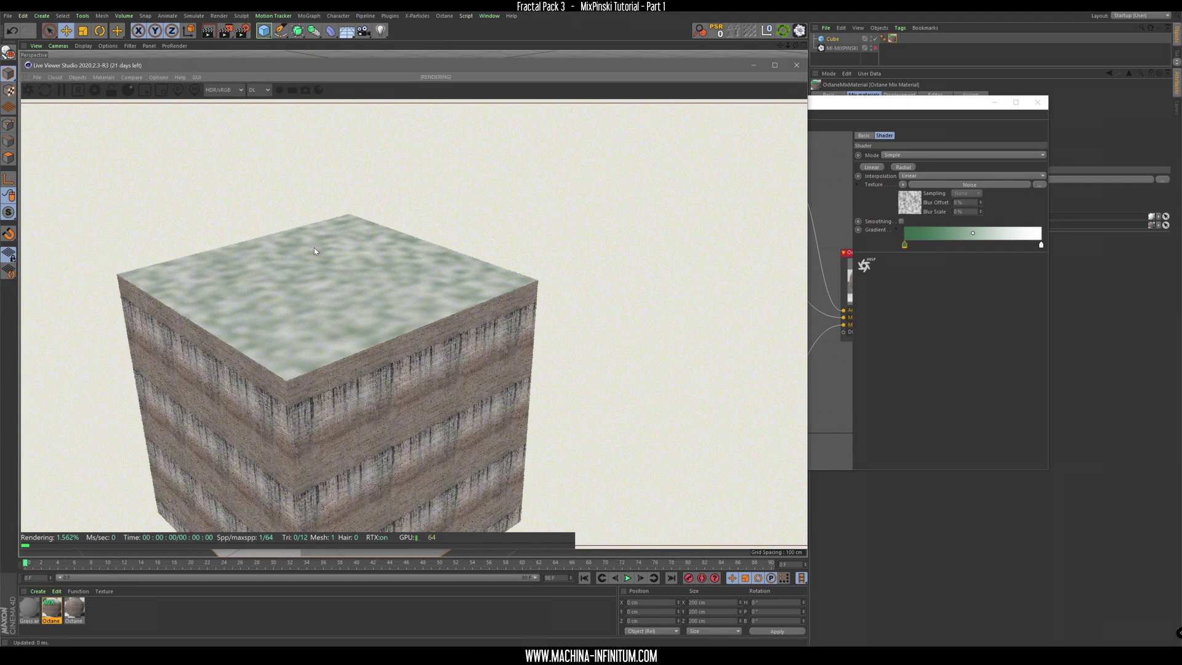
scroll(351, 201, up, 8)
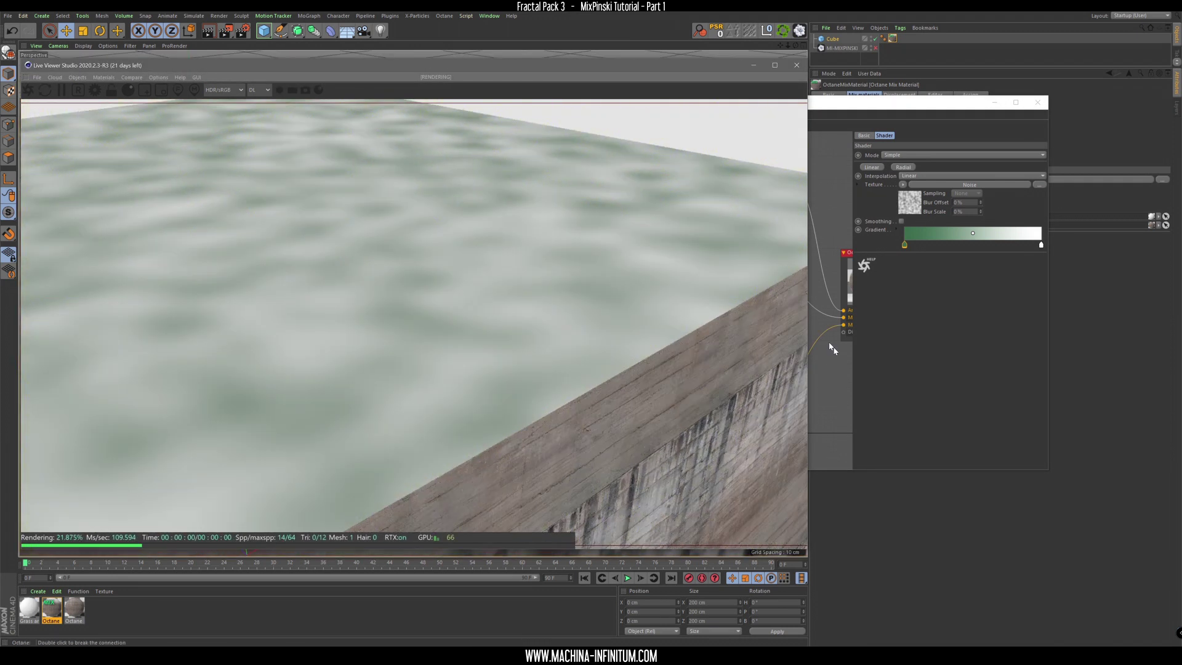
click(888, 387)
double_click(1041, 244)
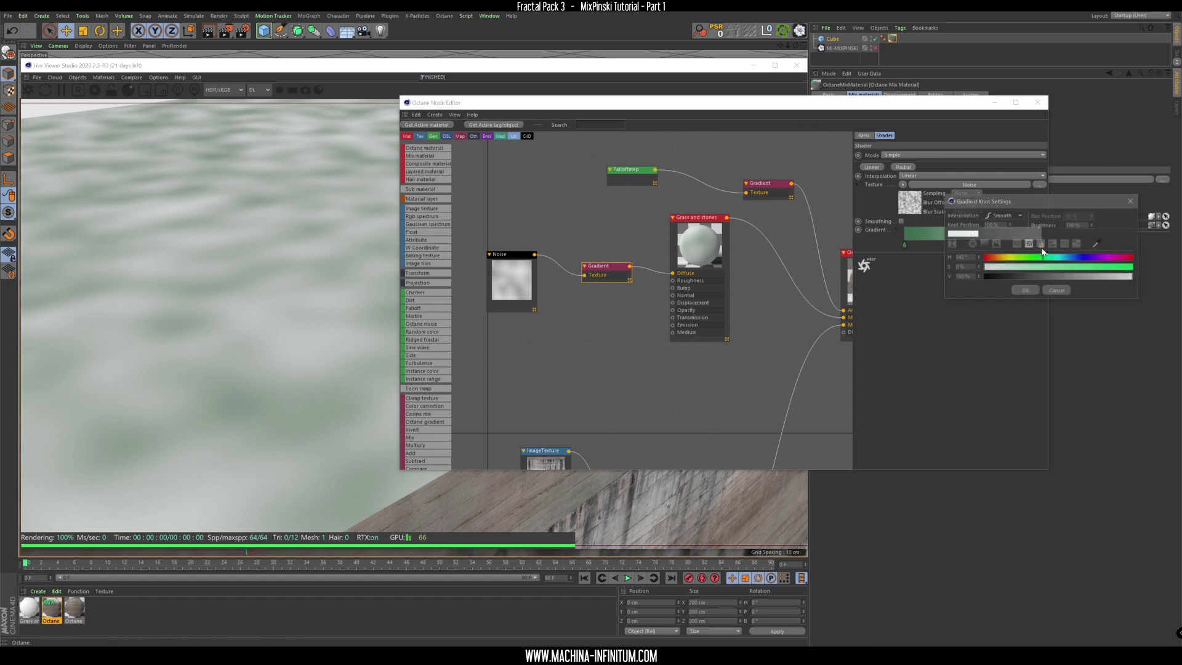
drag(1047, 267, 1116, 268)
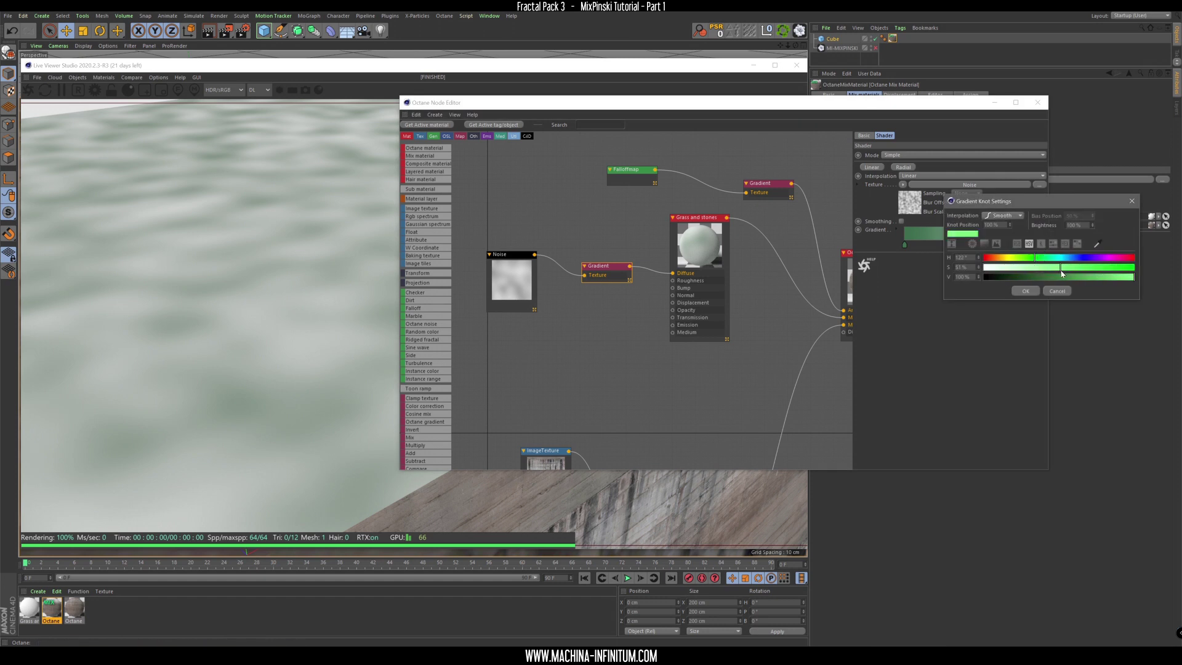
drag(1069, 277, 1059, 277)
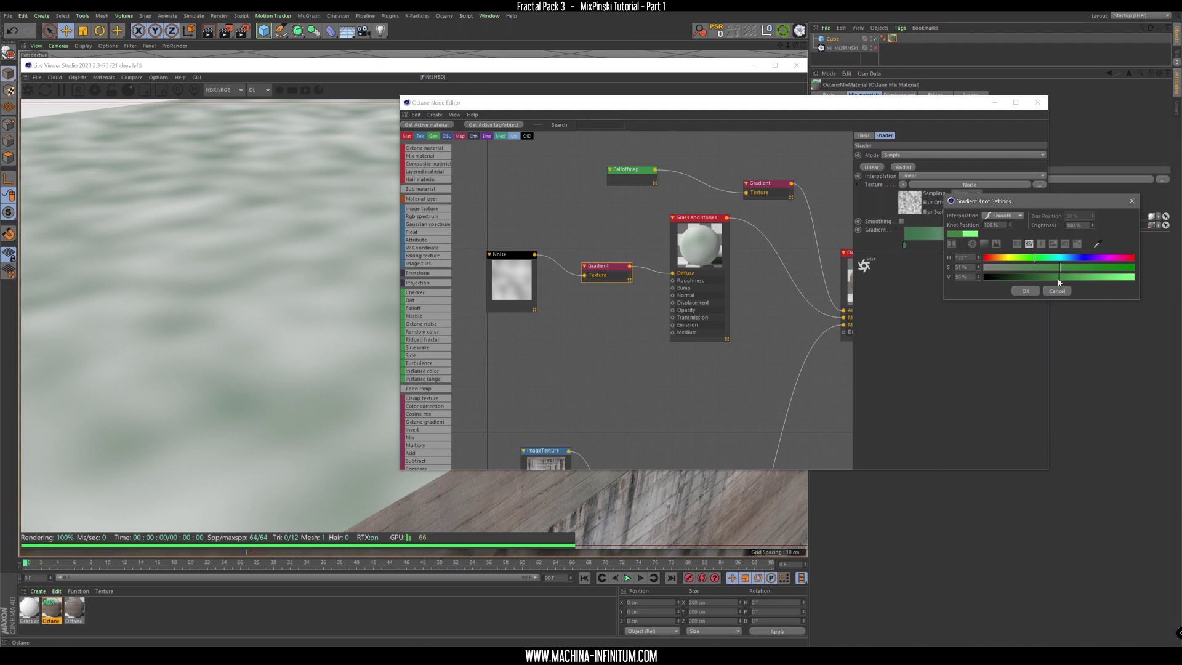
click(1025, 290)
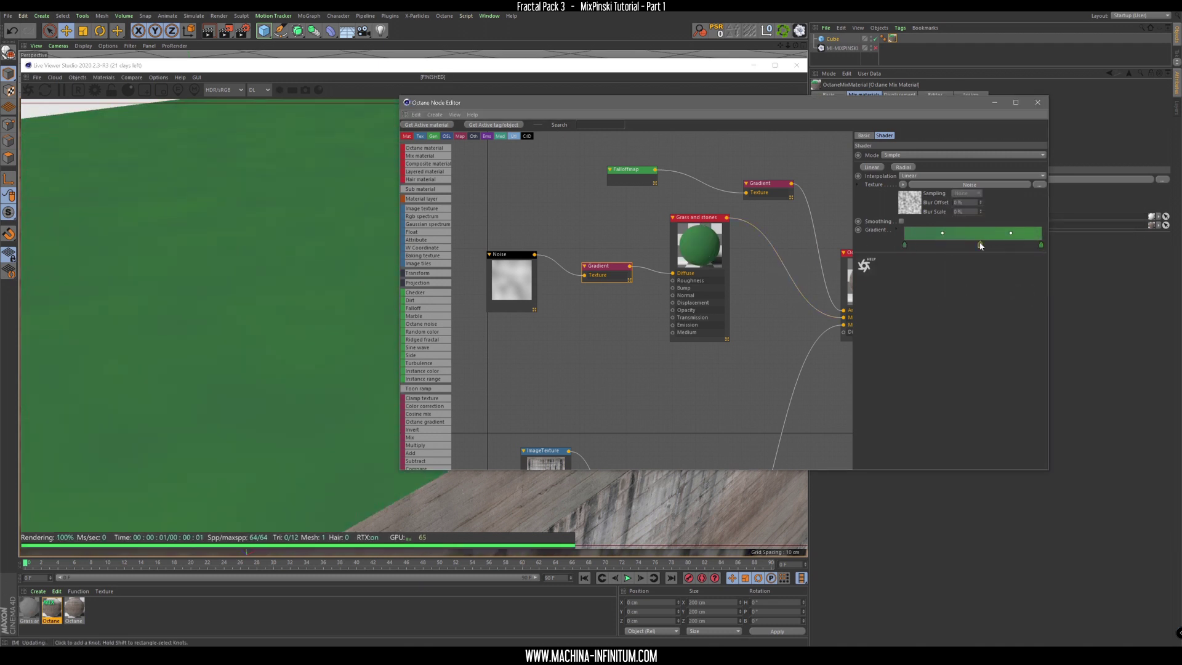
Add a yellow-green knot at about 55% and a very dark green knot at about 40% to the noise Gradient.
double_click(981, 246)
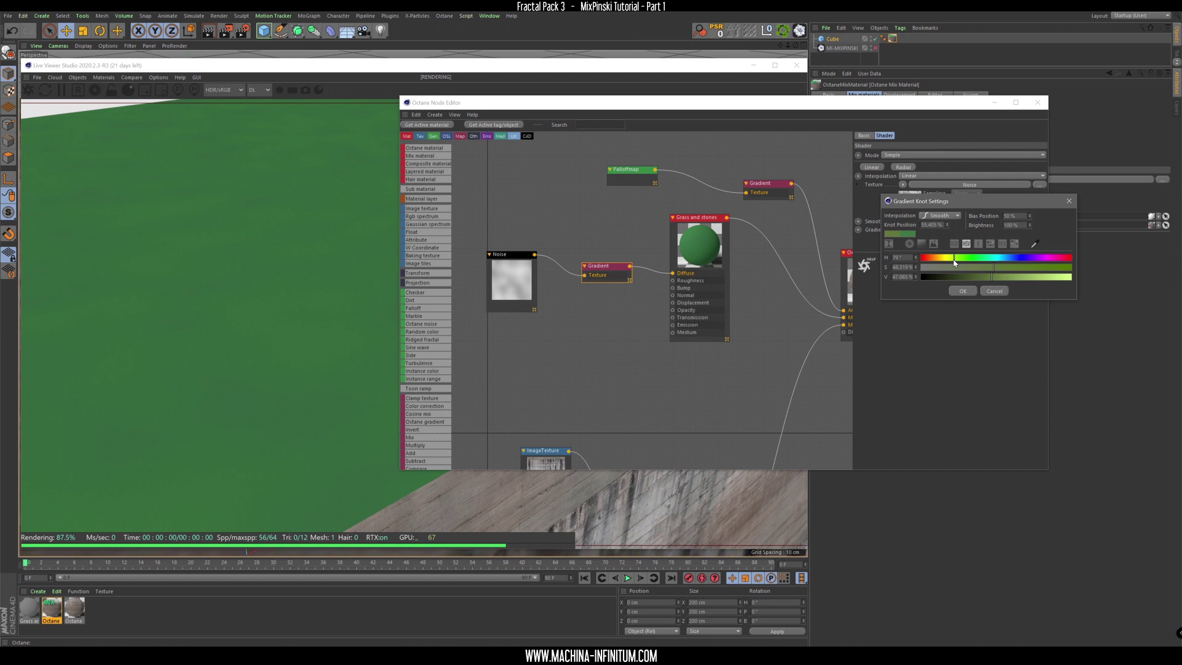
click(961, 291)
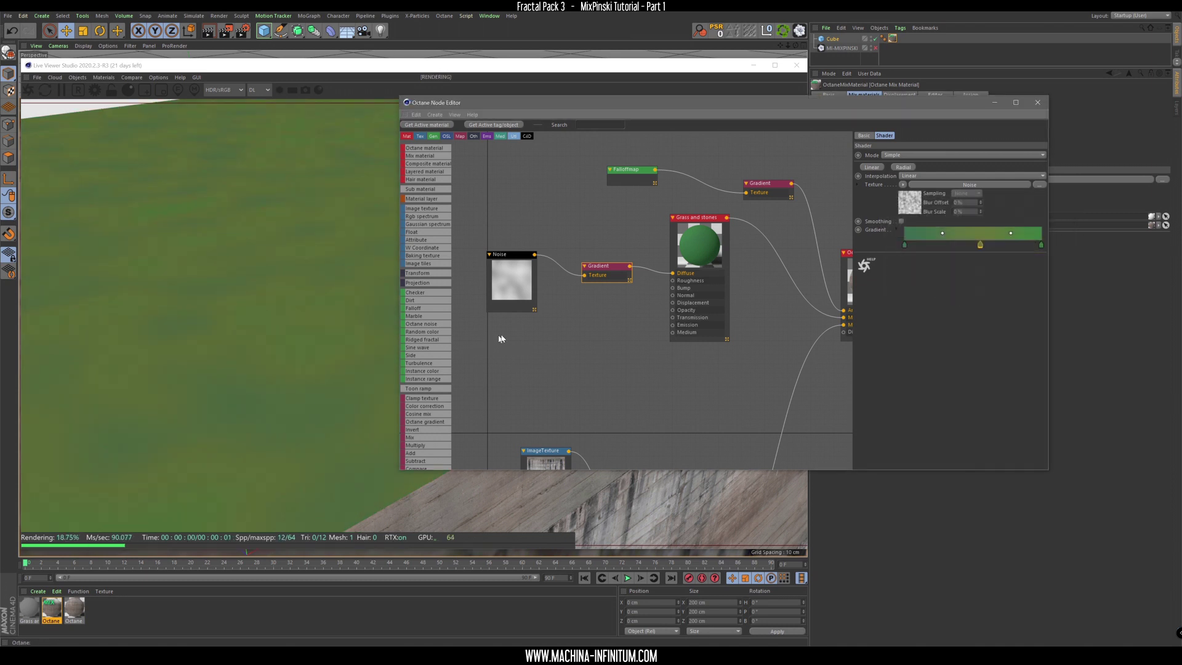
drag(979, 245, 958, 245)
double_click(959, 245)
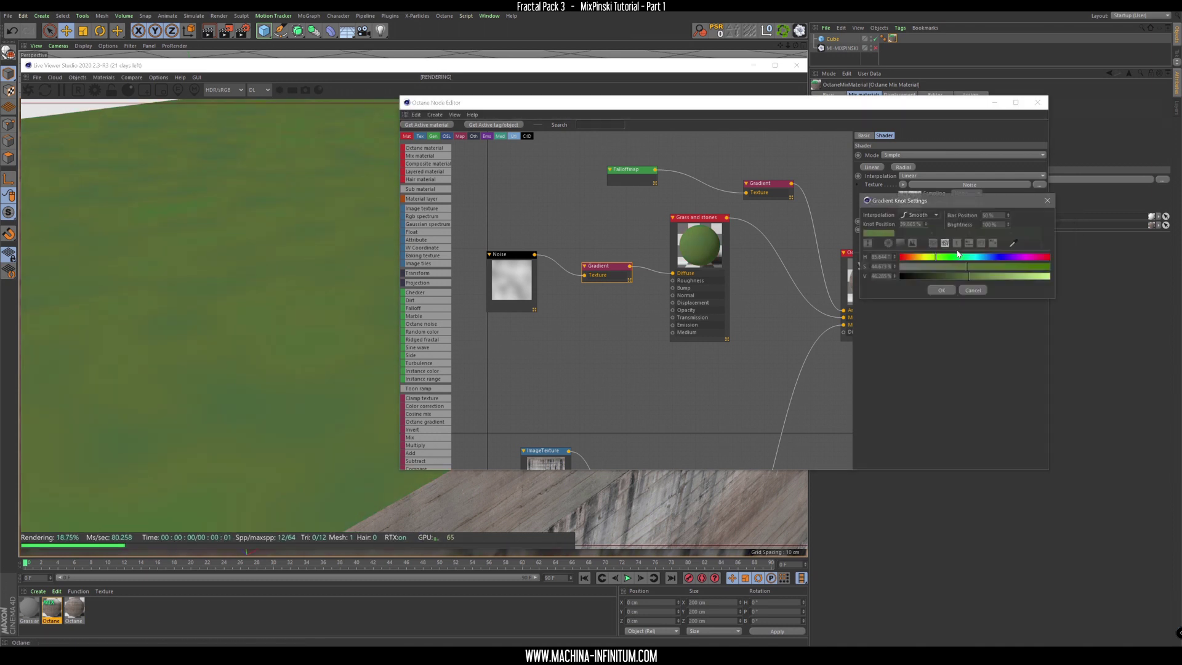
click(938, 277)
click(946, 290)
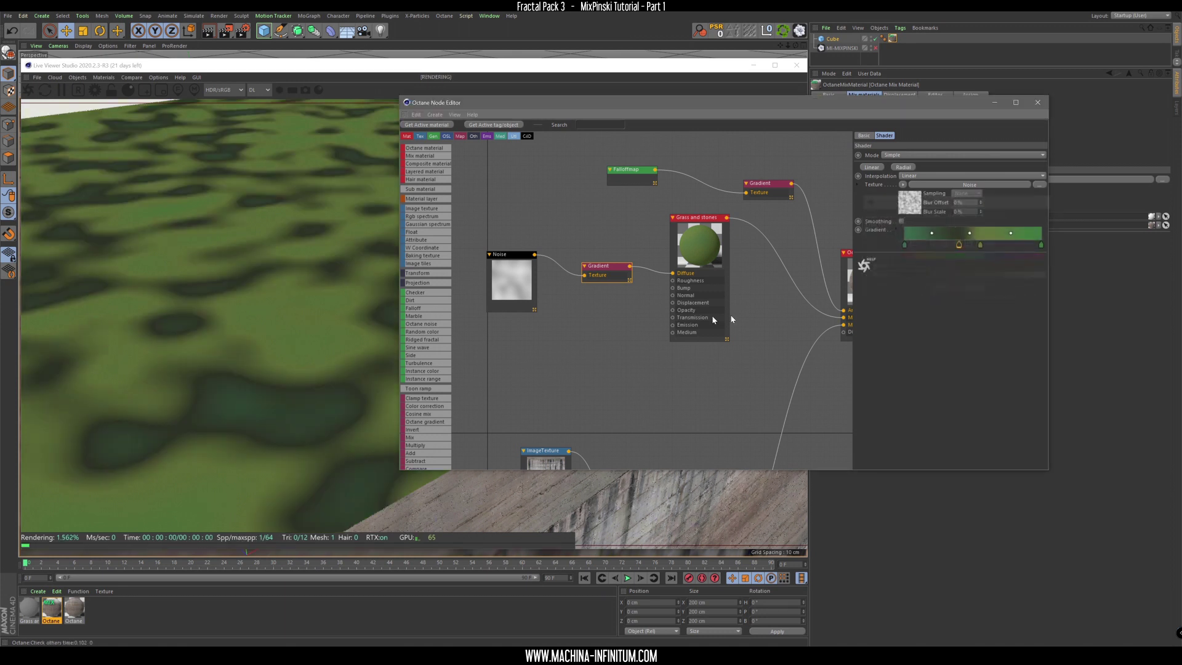
Add a knot at about 77% to the noise Gradient and recolor it dark olive-brown with a hue of about 50°.
right_drag(330, 306, 362, 343)
drag(361, 343, 388, 332)
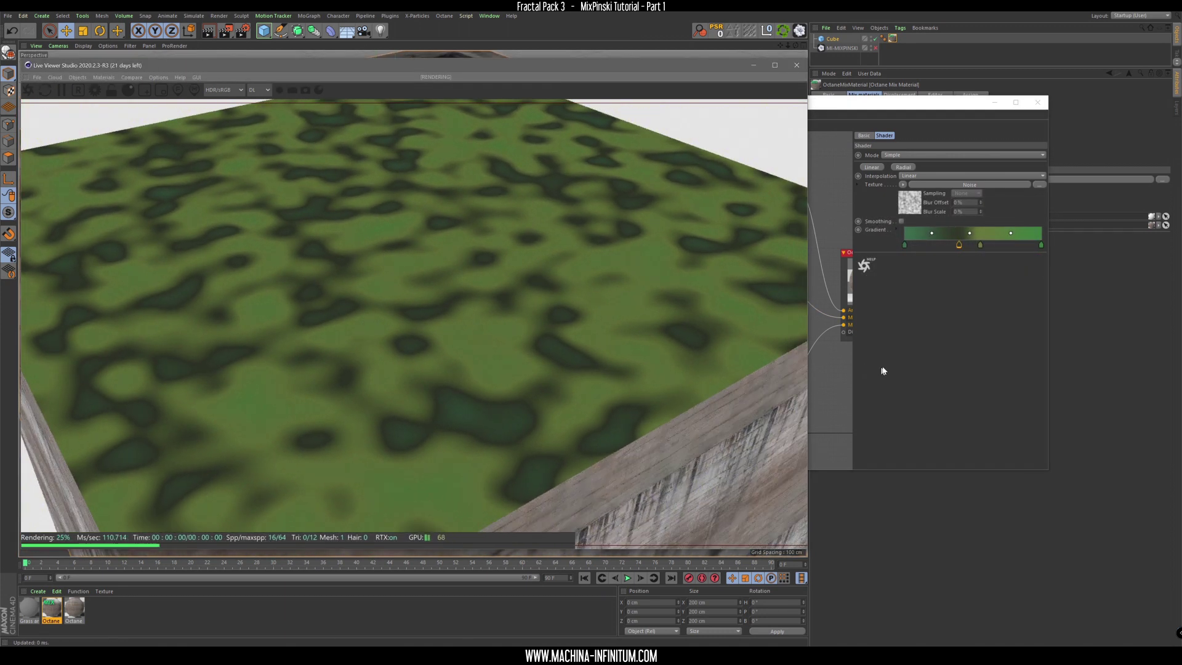
click(884, 371)
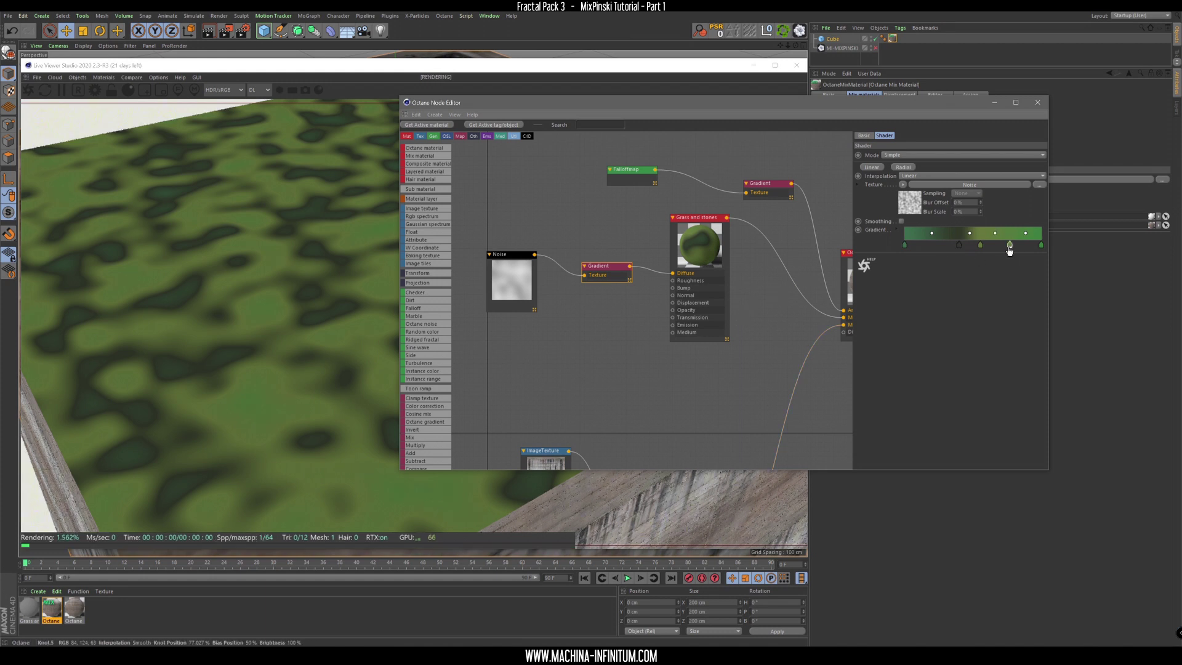
double_click(1011, 245)
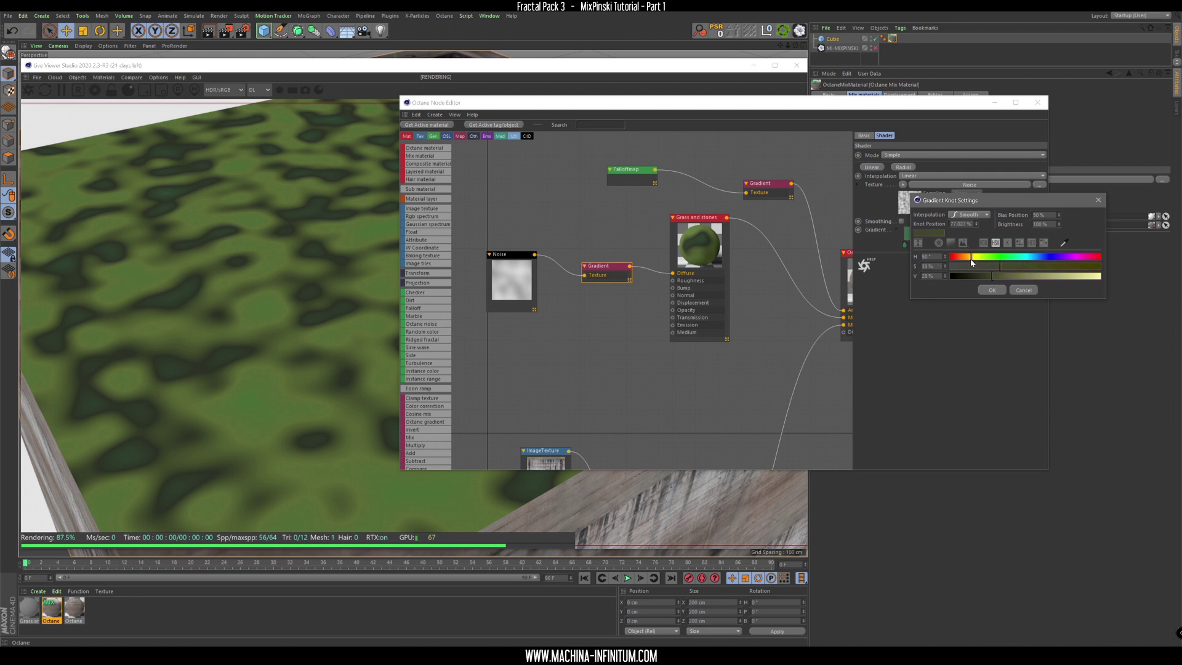
click(992, 290)
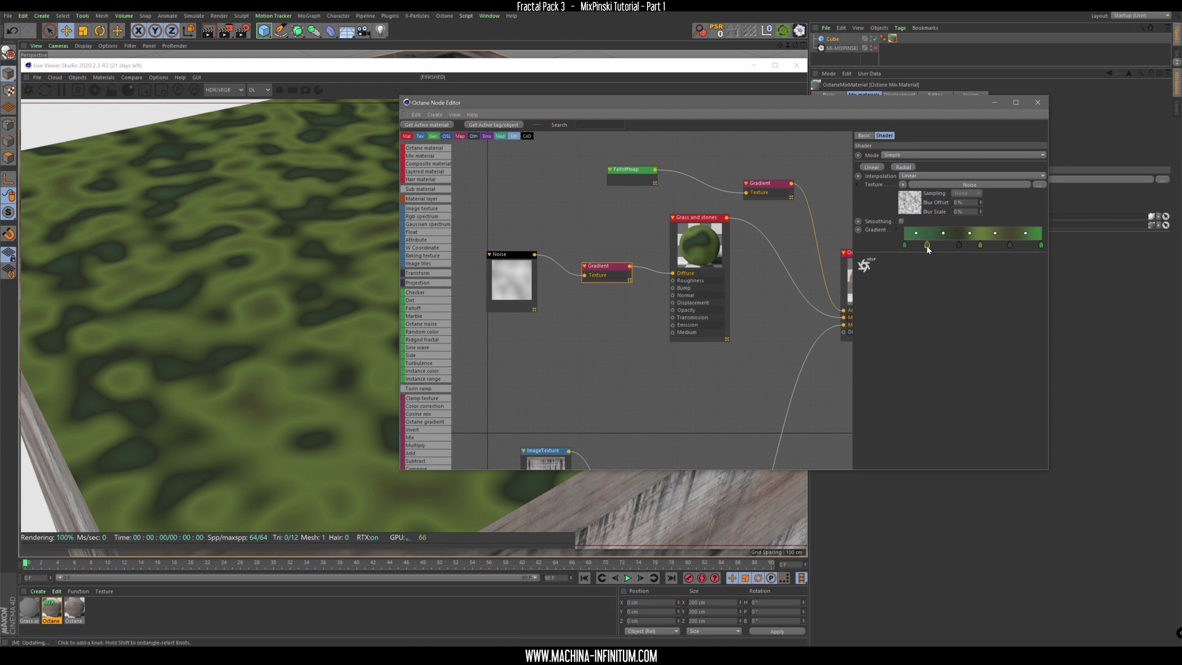
Add a gray stone-colored knot at about 17% to the noise Gradient, with saturation 5% and value 55%.
double_click(928, 245)
click(876, 264)
drag(960, 276, 964, 277)
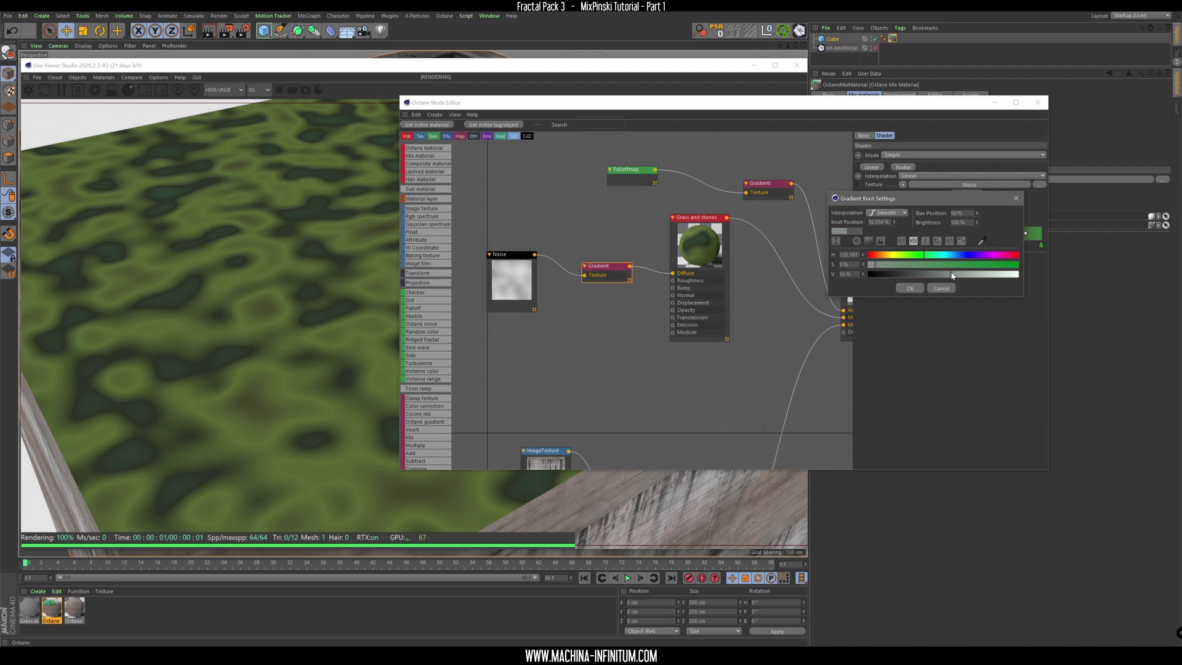
click(910, 288)
click(257, 402)
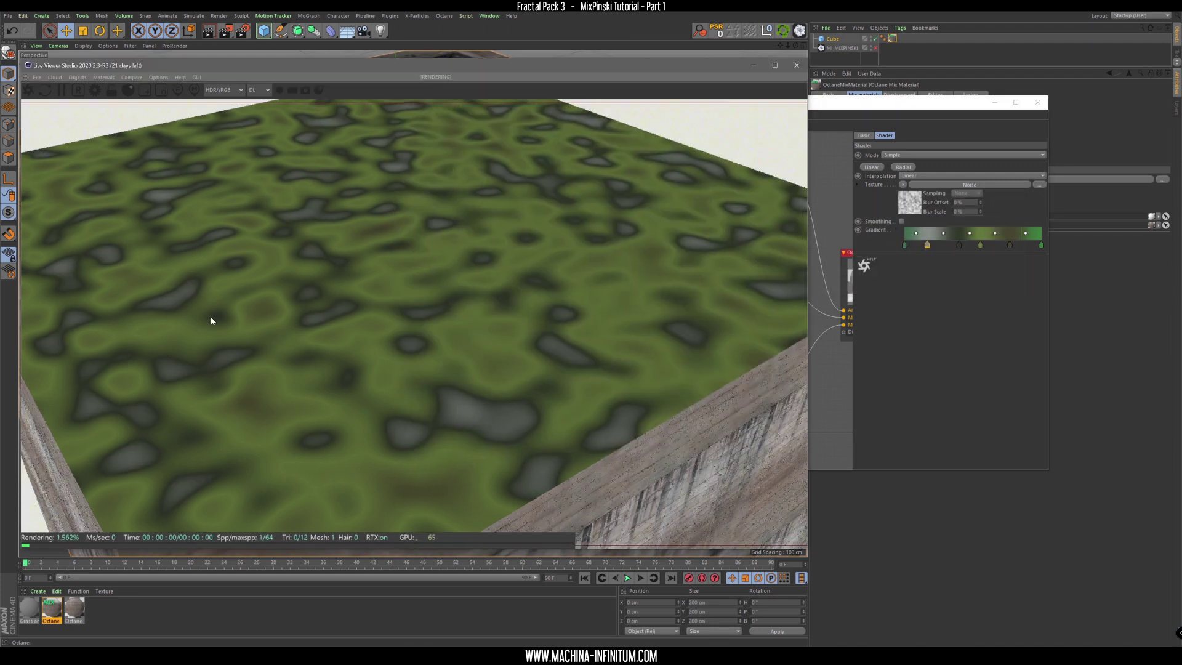
drag(215, 317, 431, 338)
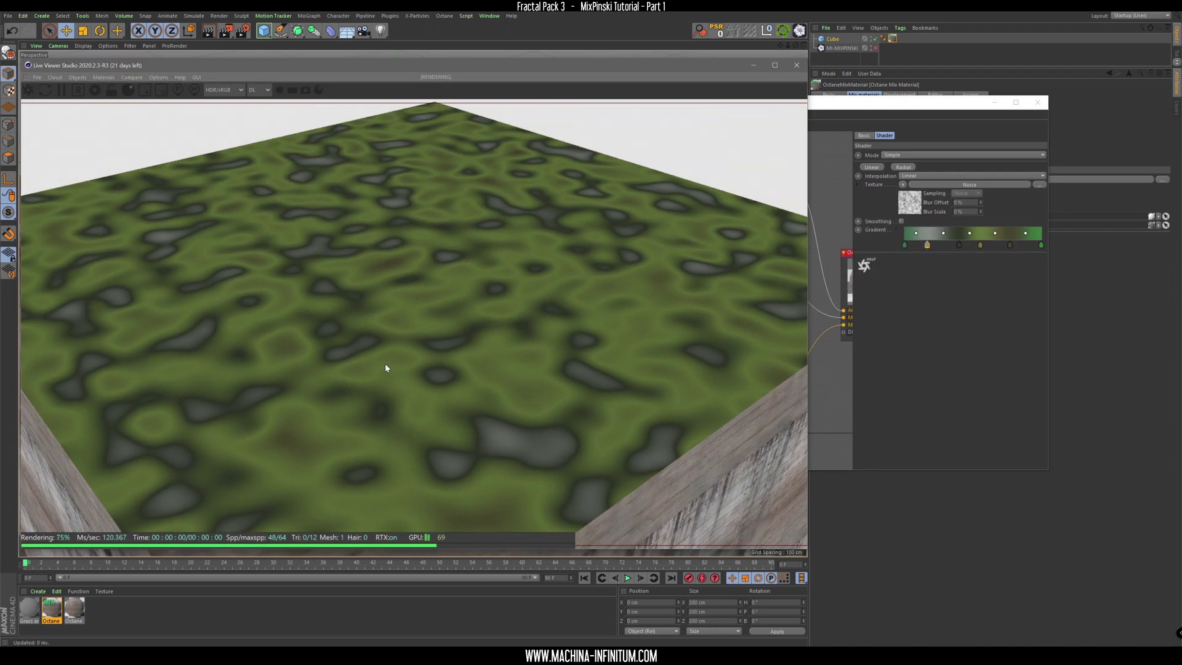
scroll(436, 294, up, 1)
scroll(435, 293, up, 2)
scroll(428, 345, down, 2)
click(900, 330)
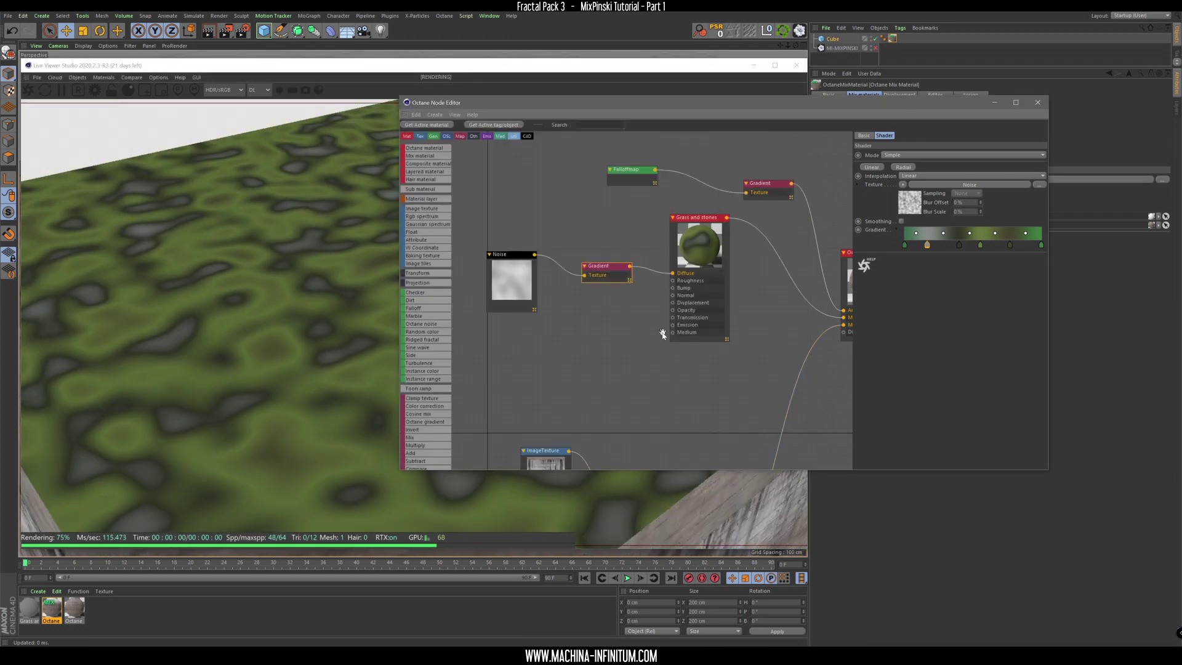
Try the Gaseous, Nutous and Sema noise types on the Noise node, ending with Naki.
click(530, 274)
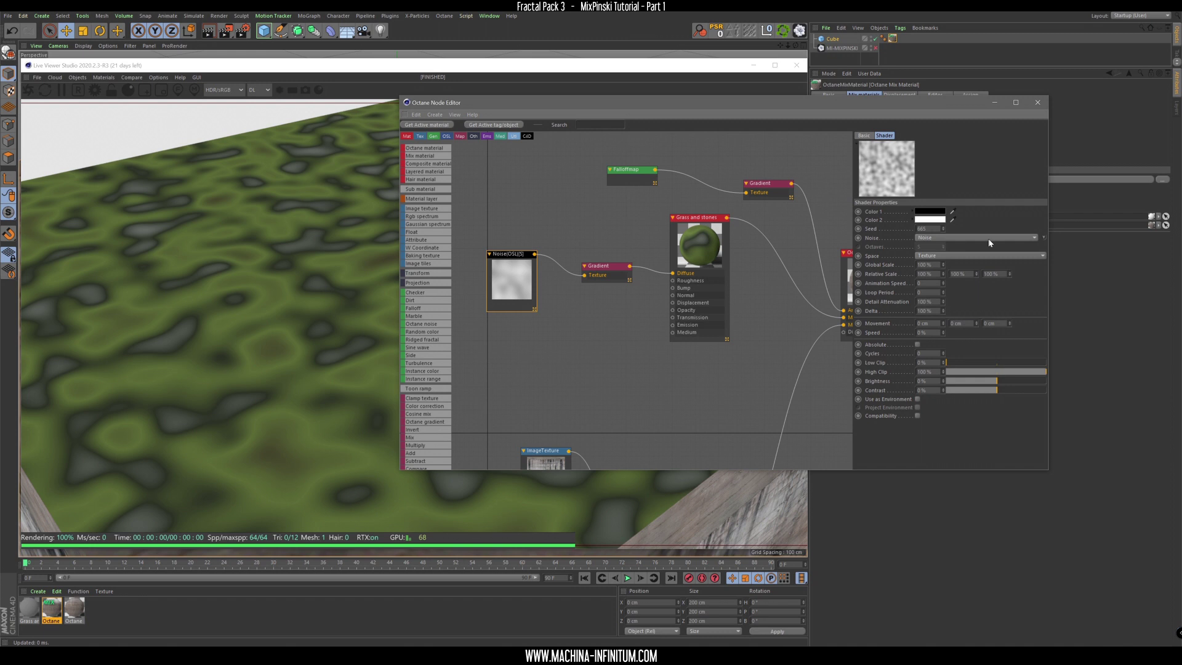
click(1044, 237)
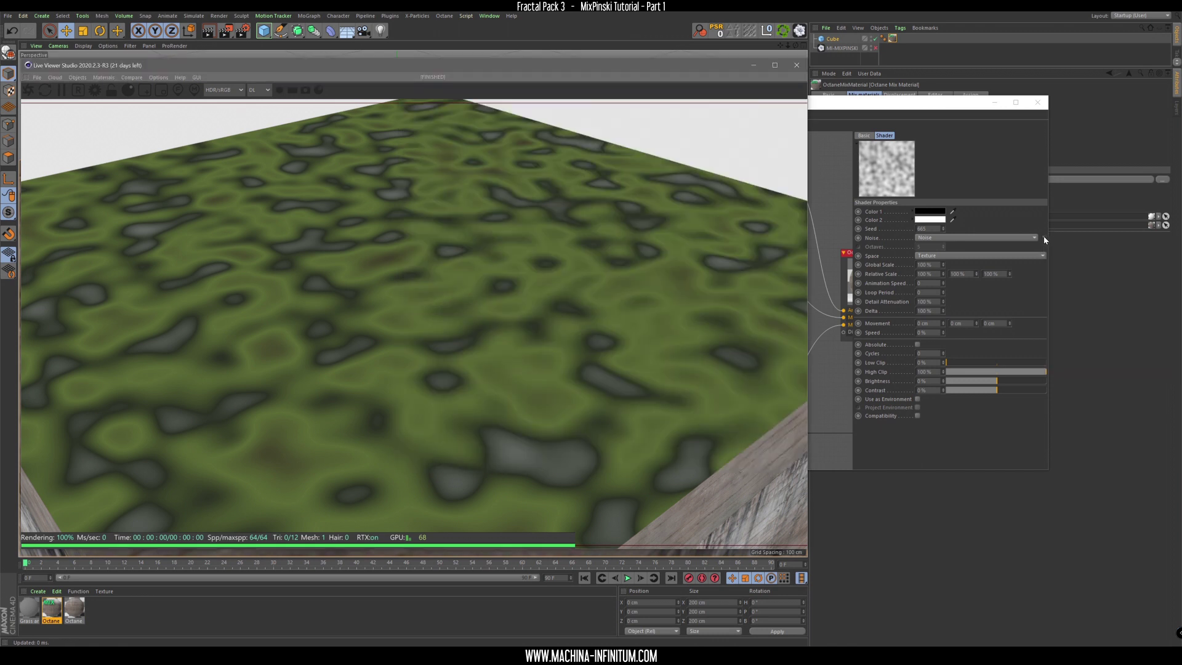
click(1055, 299)
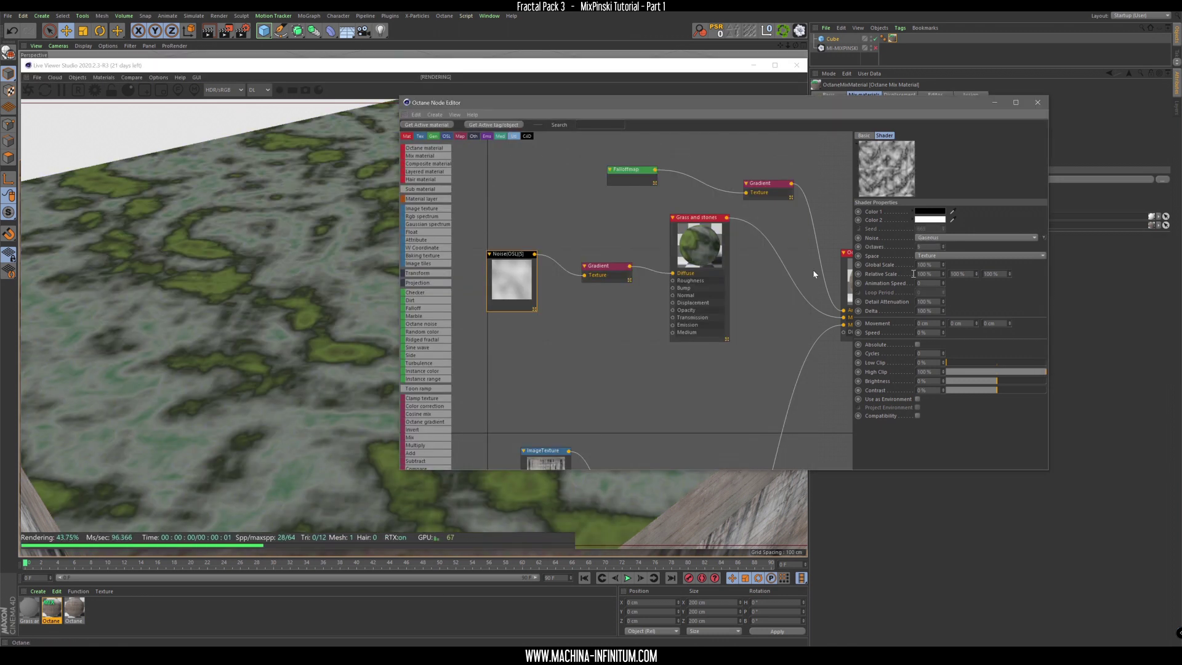
click(1045, 237)
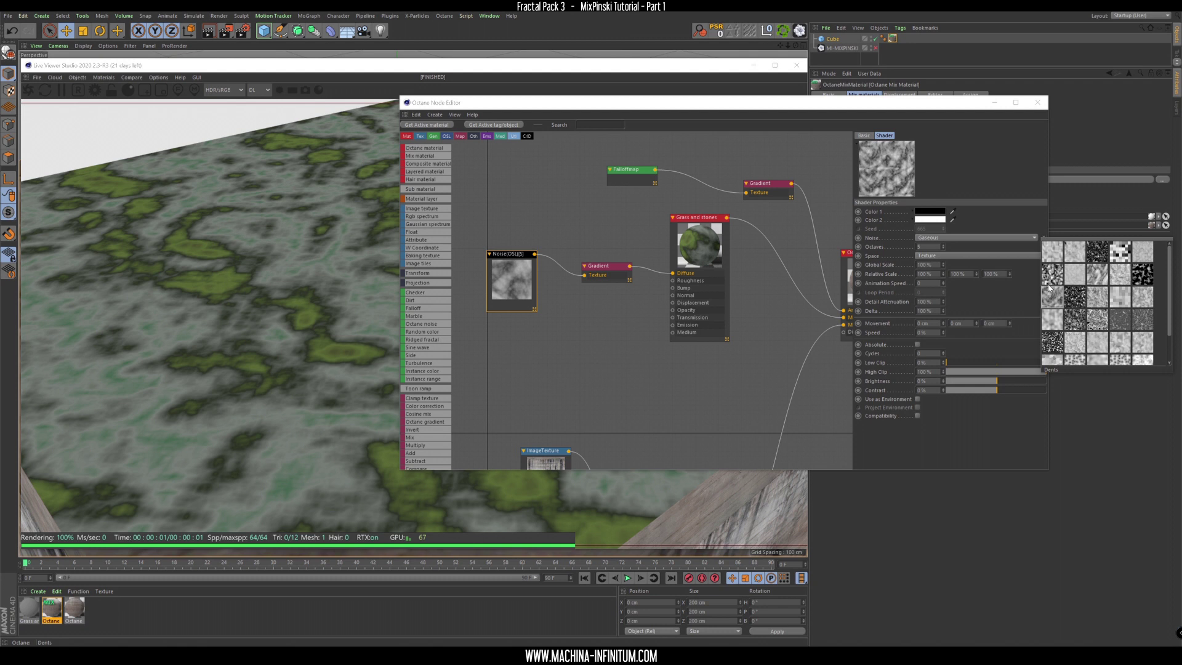
click(1068, 322)
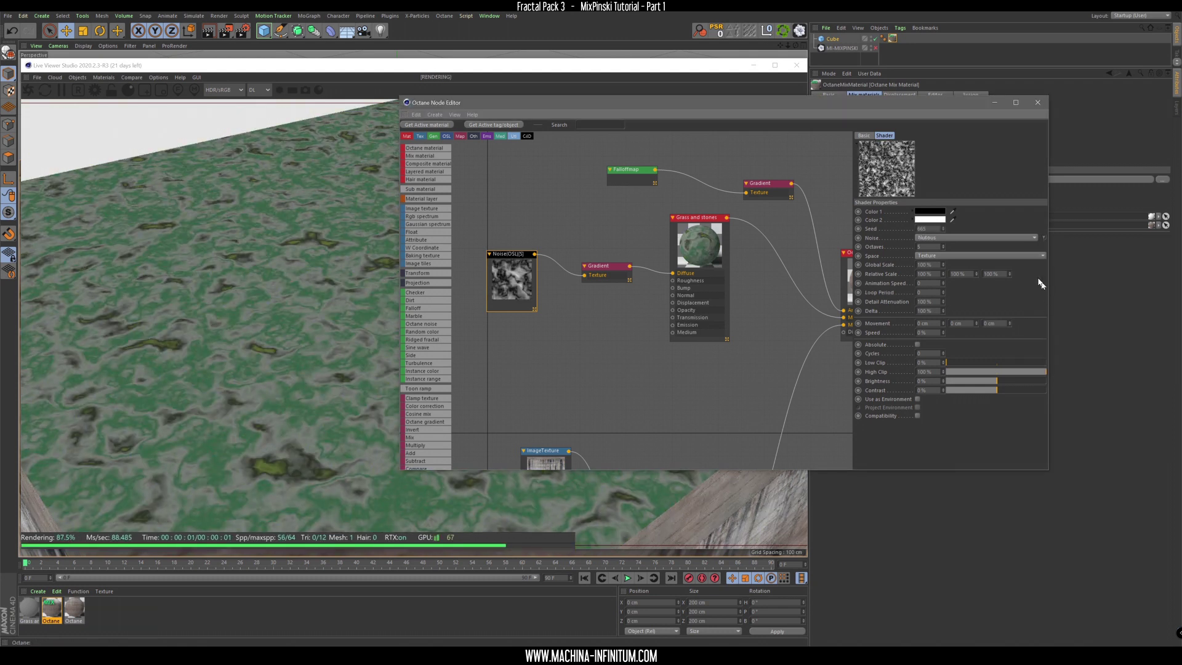
click(1045, 238)
click(1045, 339)
click(1044, 239)
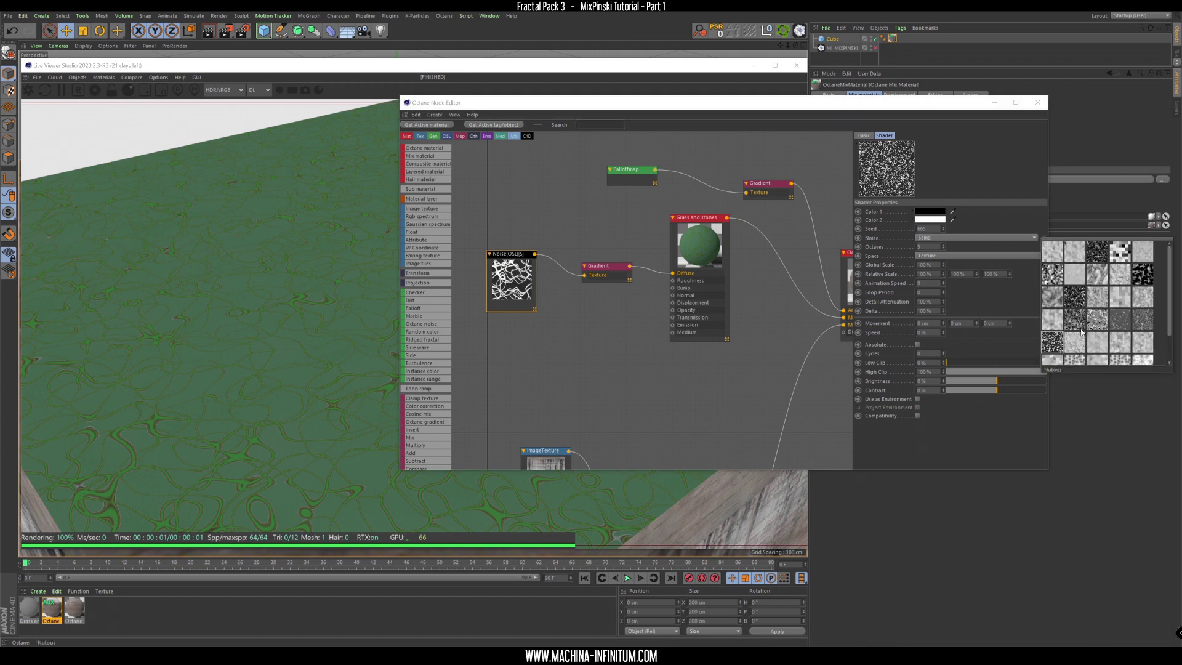
click(944, 239)
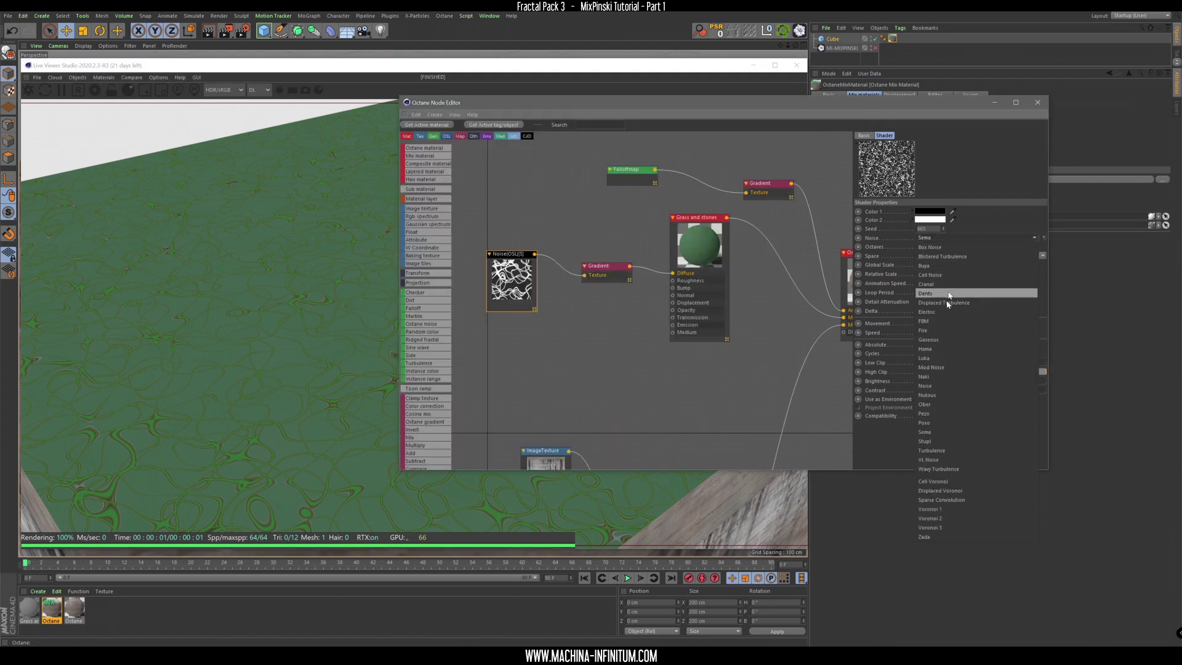
click(941, 377)
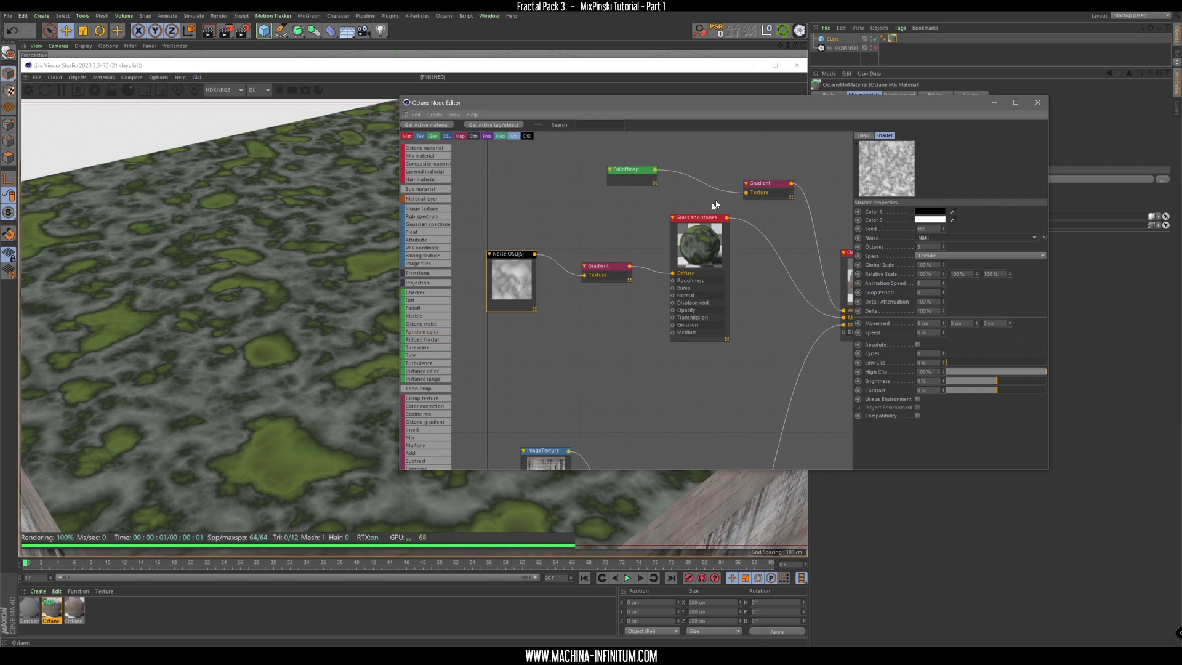
Reposition the noise Gradient's very dark green knot to about 20%, the brown knot to about 71% and the green end knot to about 91%.
click(595, 272)
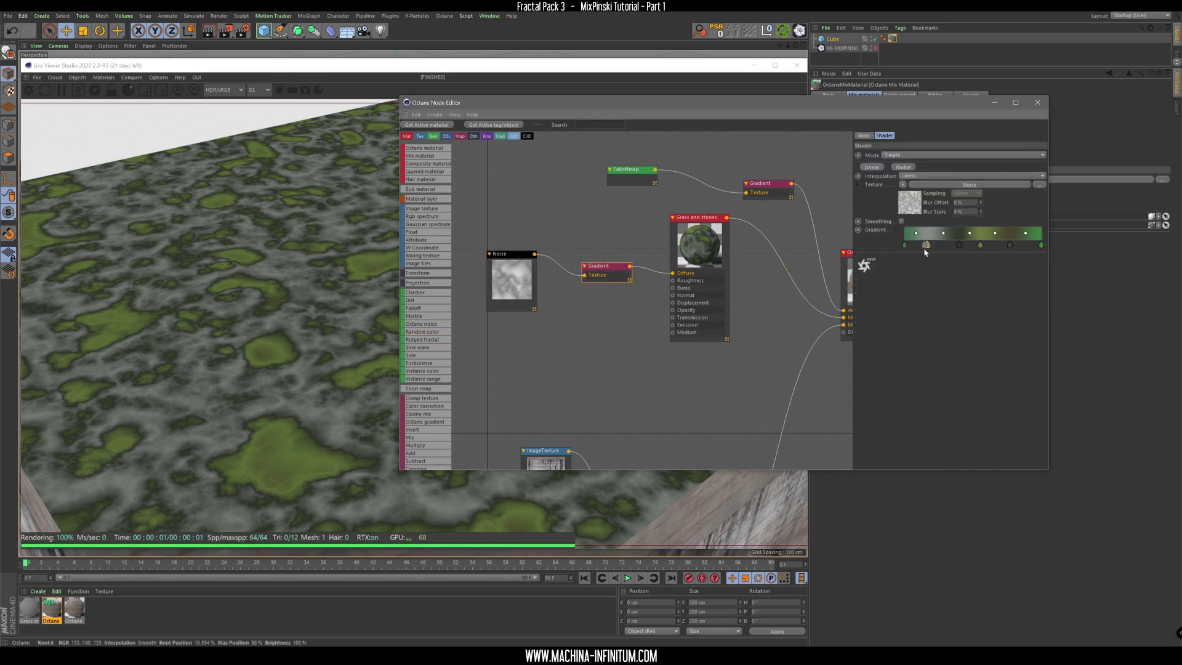
drag(957, 250, 931, 250)
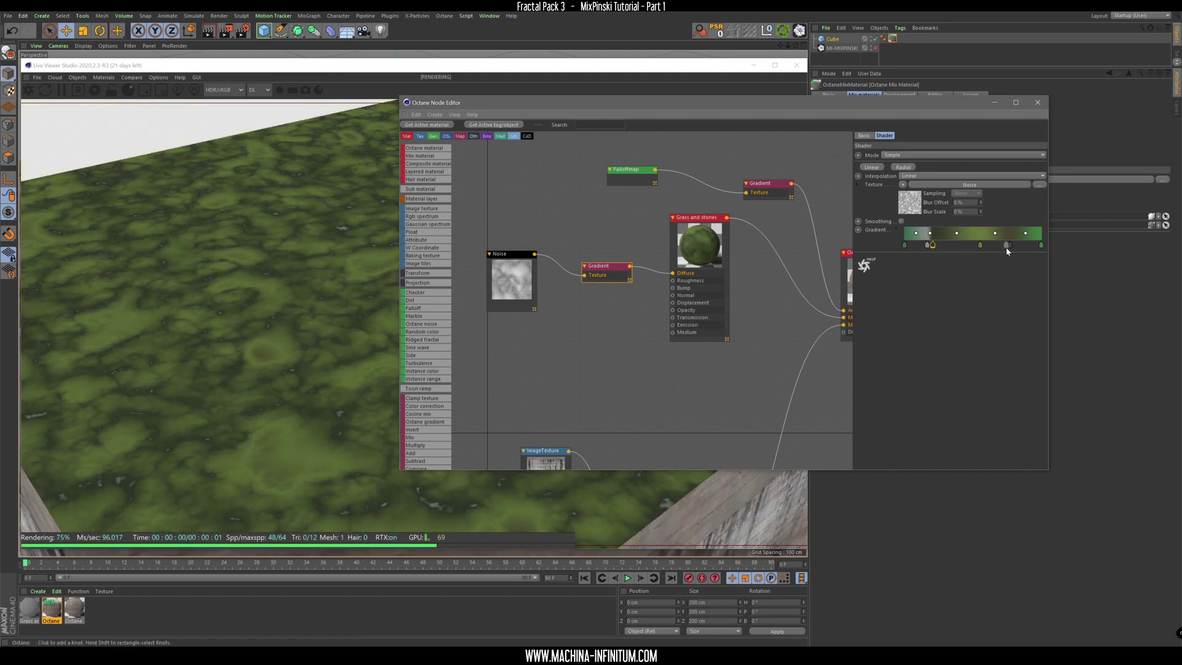
mouse_move(1010, 250)
mouse_down()
mouse_move(958, 253)
mouse_move(999, 256)
mouse_up()
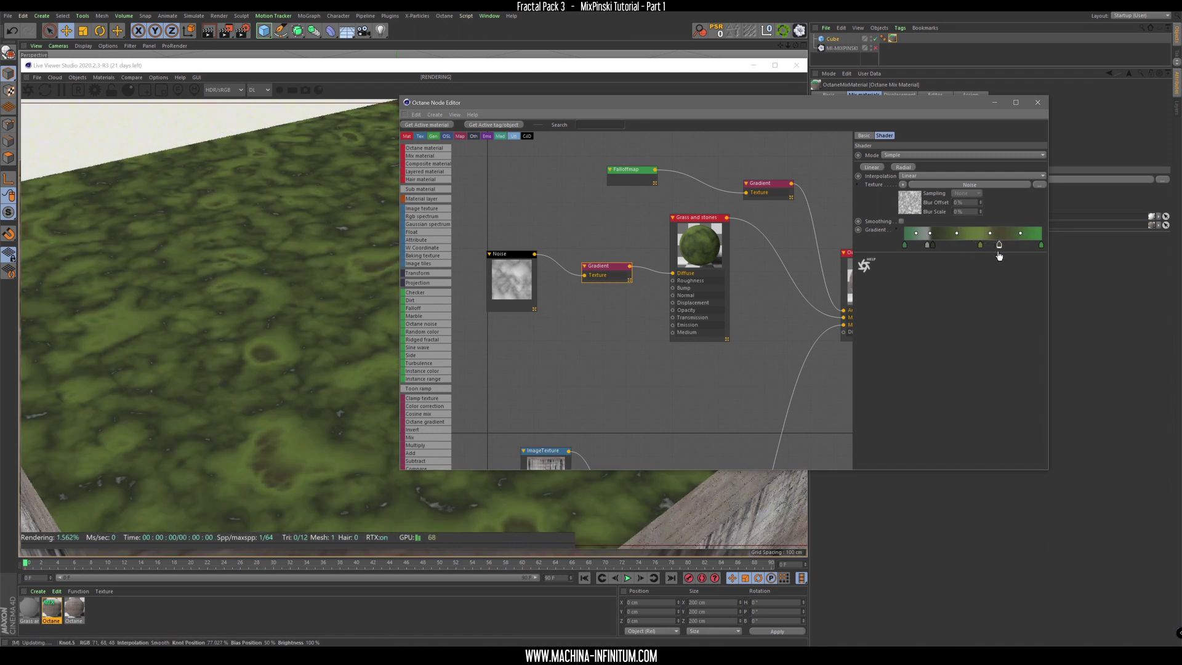
drag(323, 287, 441, 314)
drag(1041, 245, 1002, 252)
Set the Noise node's octaves to 8 and change its seed to vary the pattern.
click(497, 276)
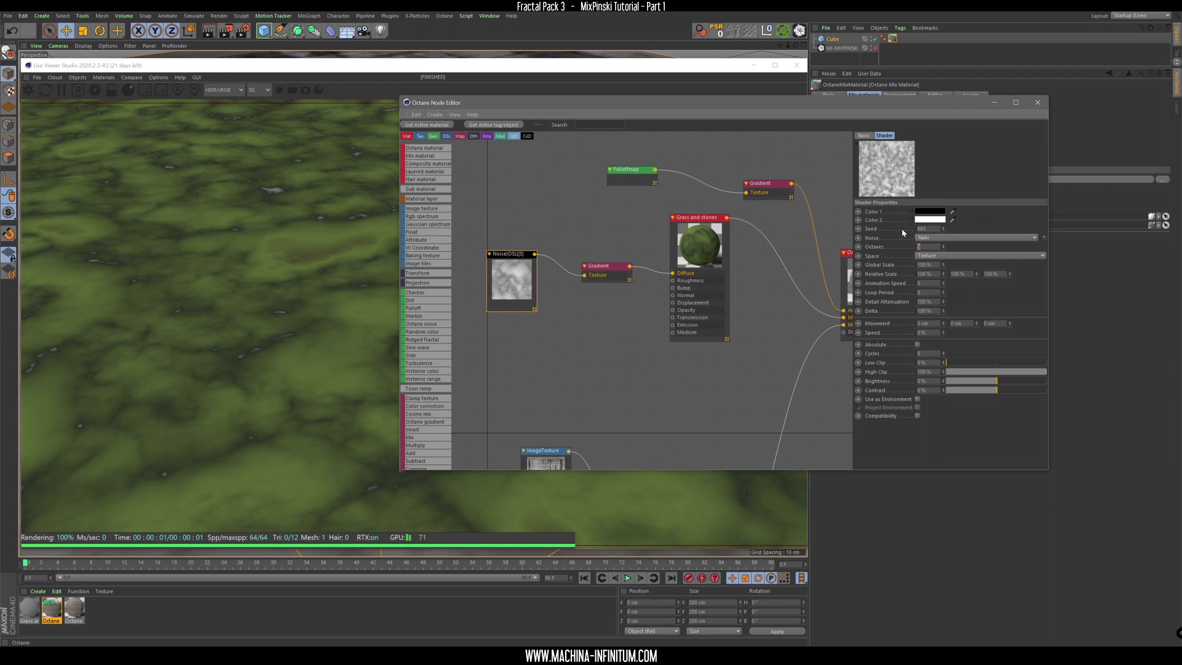
text(8)
key(Return)
click(929, 238)
double_click(931, 229)
scroll(931, 229, down, 2)
Set the Noise node's High Clip to about 73% and Low Clip to about 11%.
mouse_move(946, 363)
mouse_down()
mouse_move(962, 367)
mouse_move(935, 360)
mouse_up()
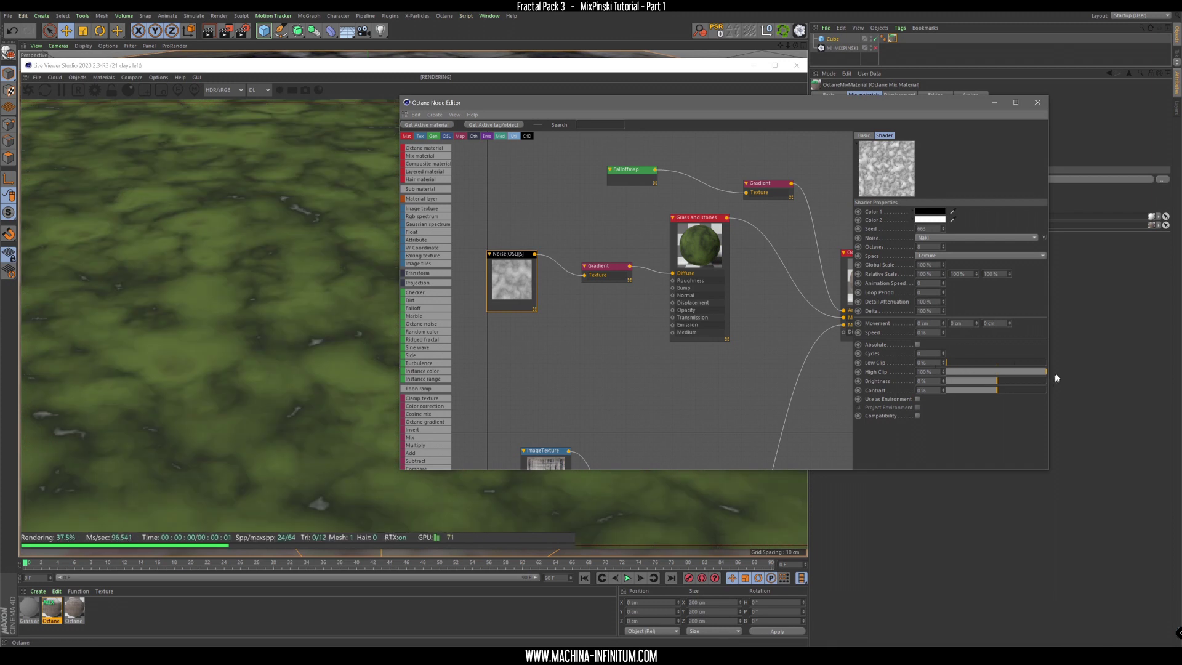
drag(1046, 372, 1021, 373)
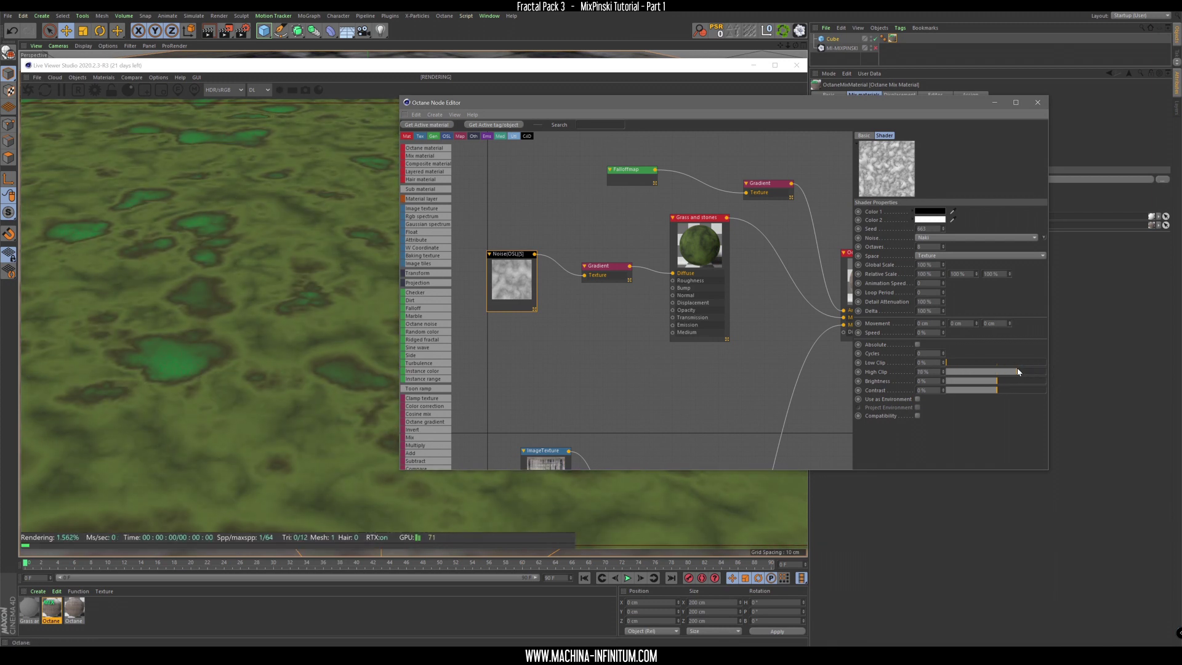
right_drag(298, 275, 345, 357)
click(950, 363)
drag(950, 364, 958, 364)
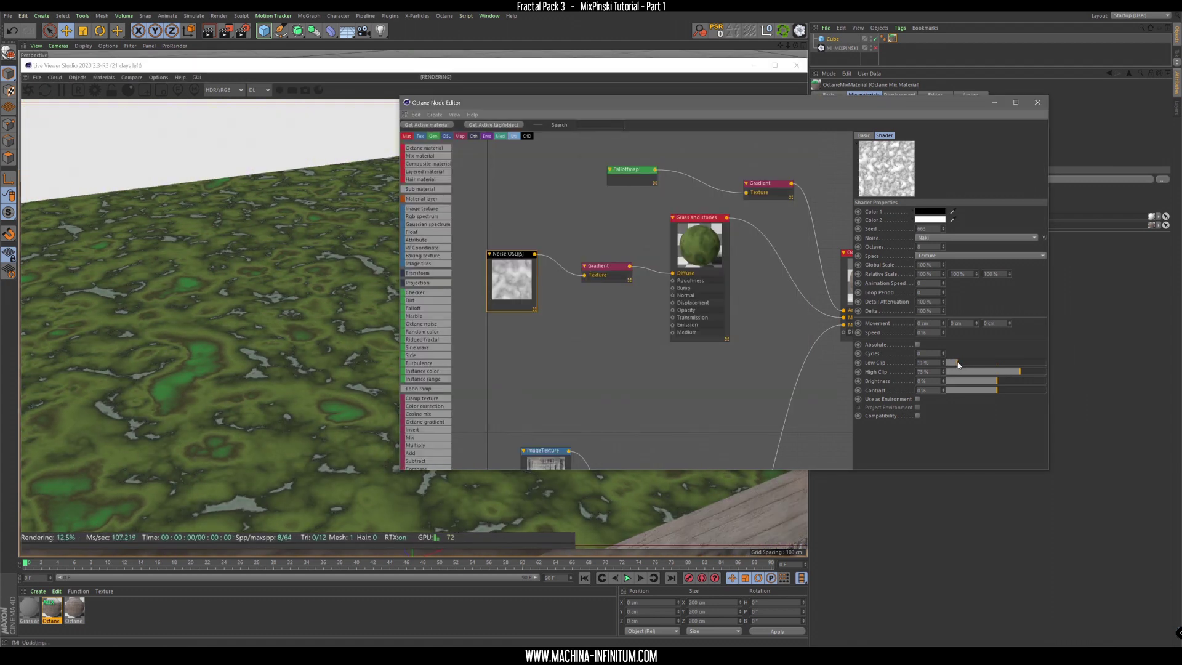
Recolor the noise Gradient's bright green knot at about 91% to a dark yellowish green with value 37%.
drag(280, 384, 375, 389)
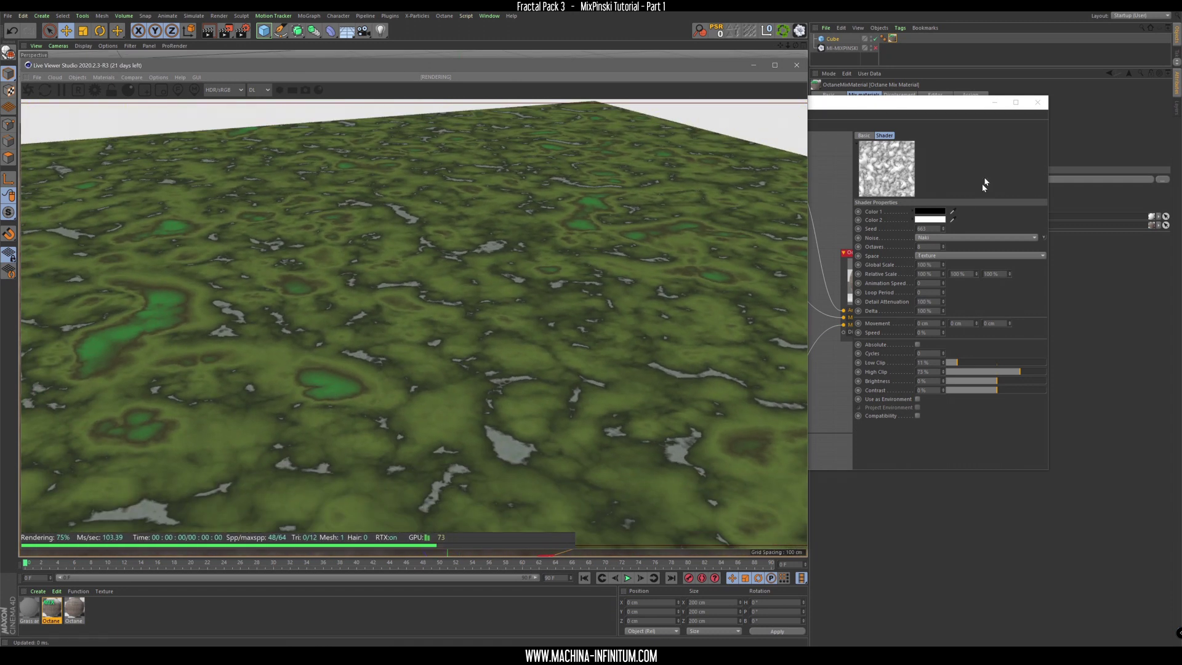
click(981, 172)
click(602, 270)
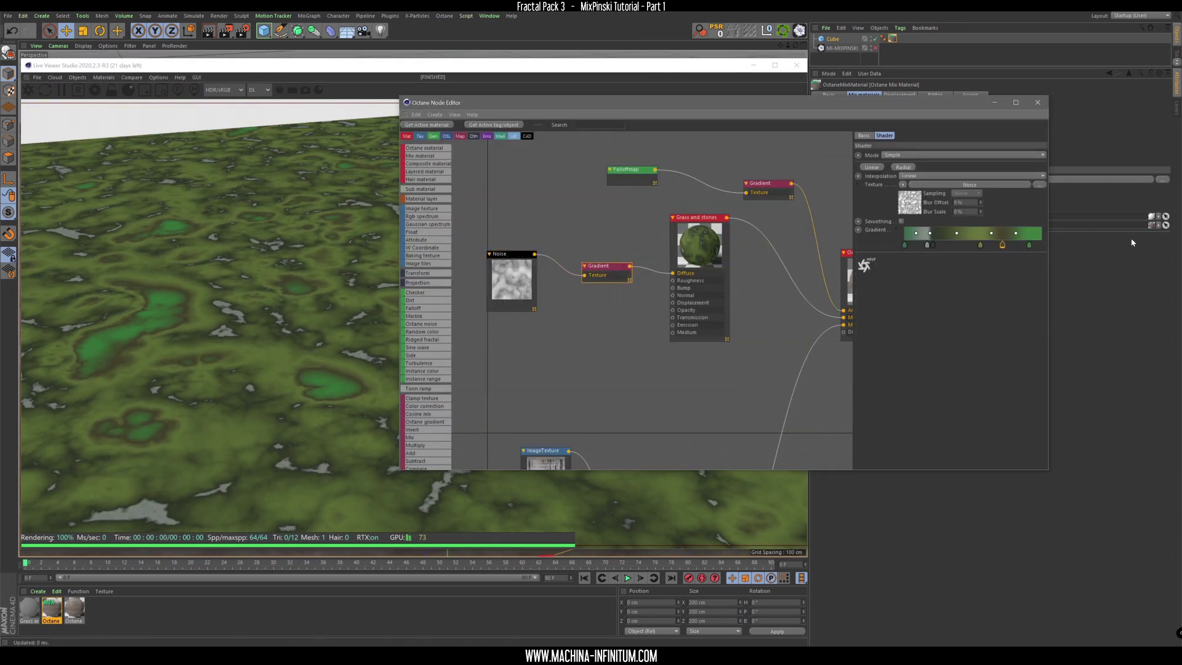
double_click(1031, 245)
click(1014, 286)
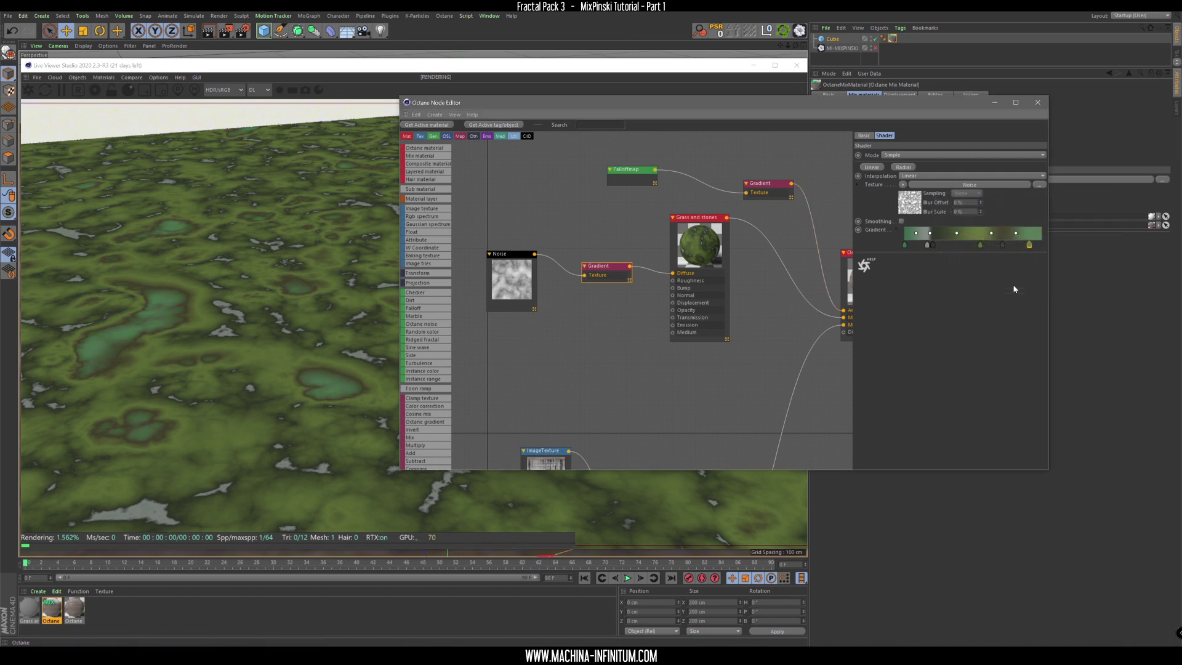
double_click(1029, 245)
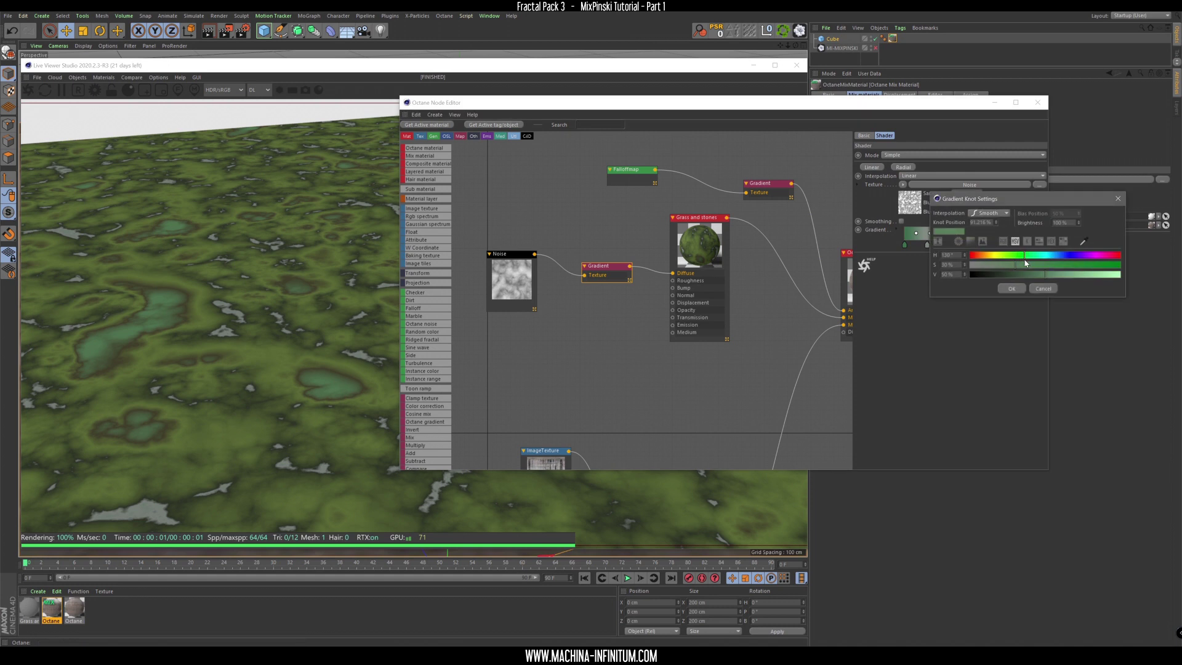
drag(1033, 275, 1026, 279)
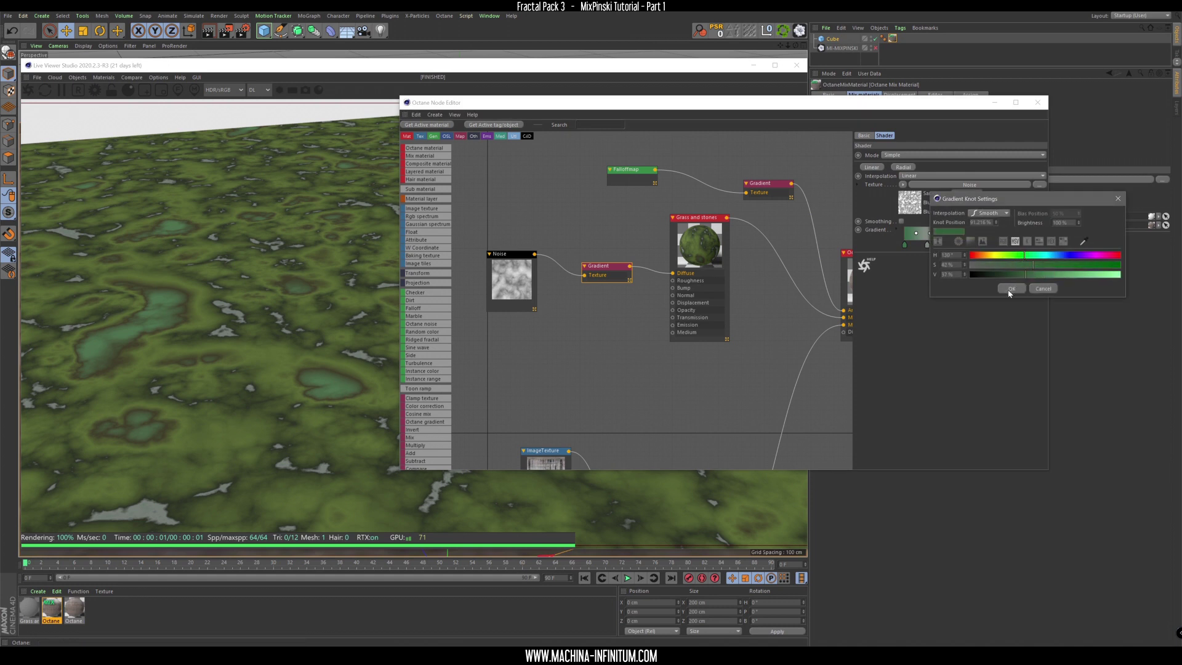
click(1010, 289)
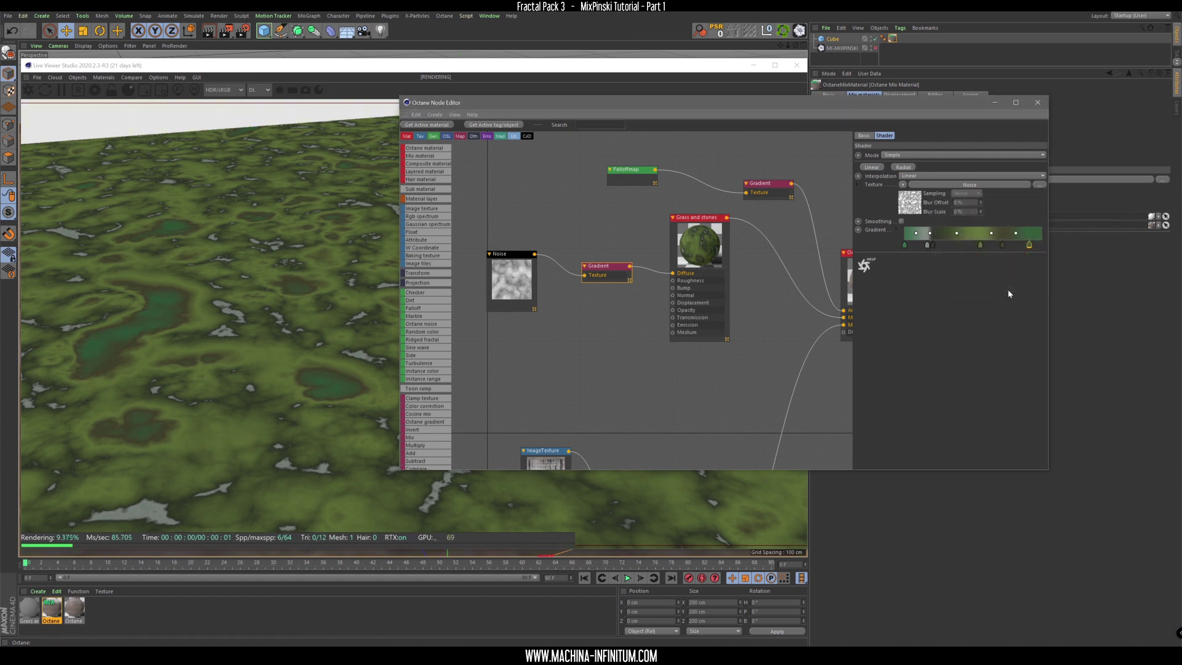
double_click(1030, 245)
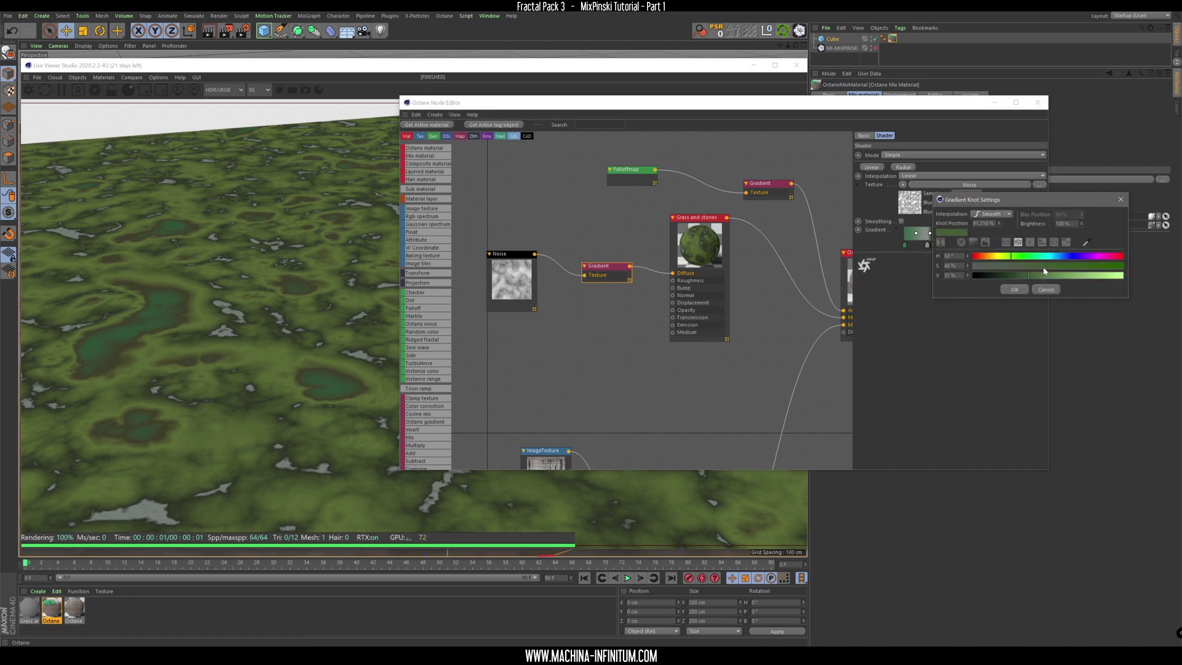
click(1014, 289)
Close the node editor and examine the green top and concrete sides across the whole test cube.
click(300, 361)
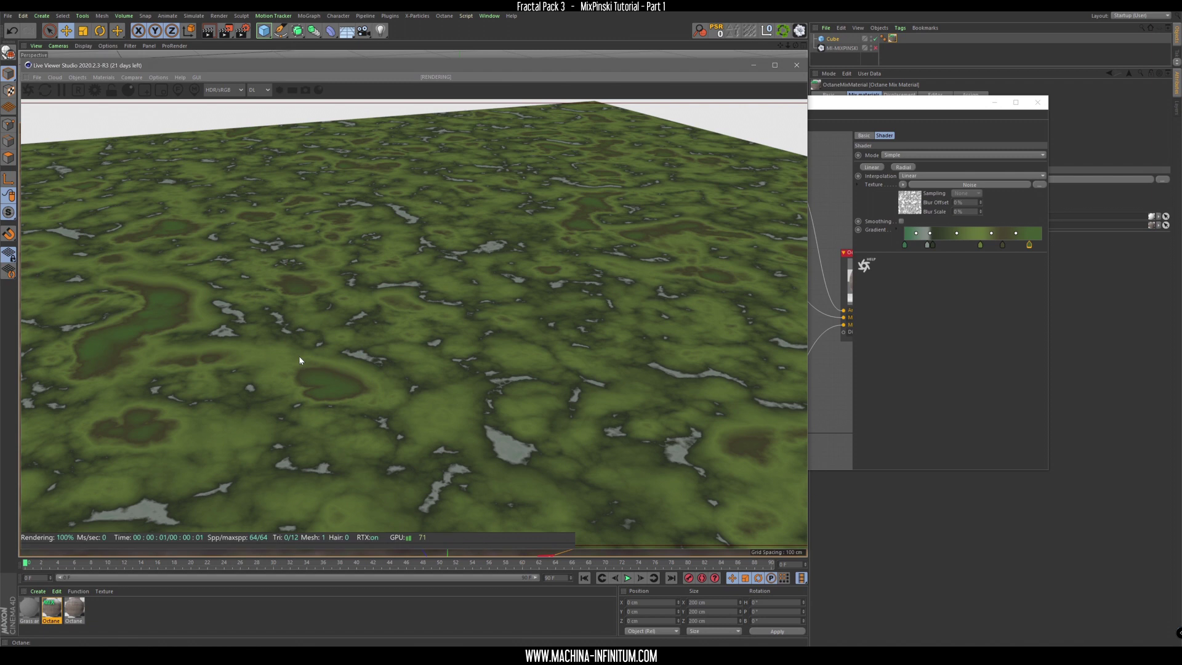
drag(266, 360, 491, 314)
click(918, 327)
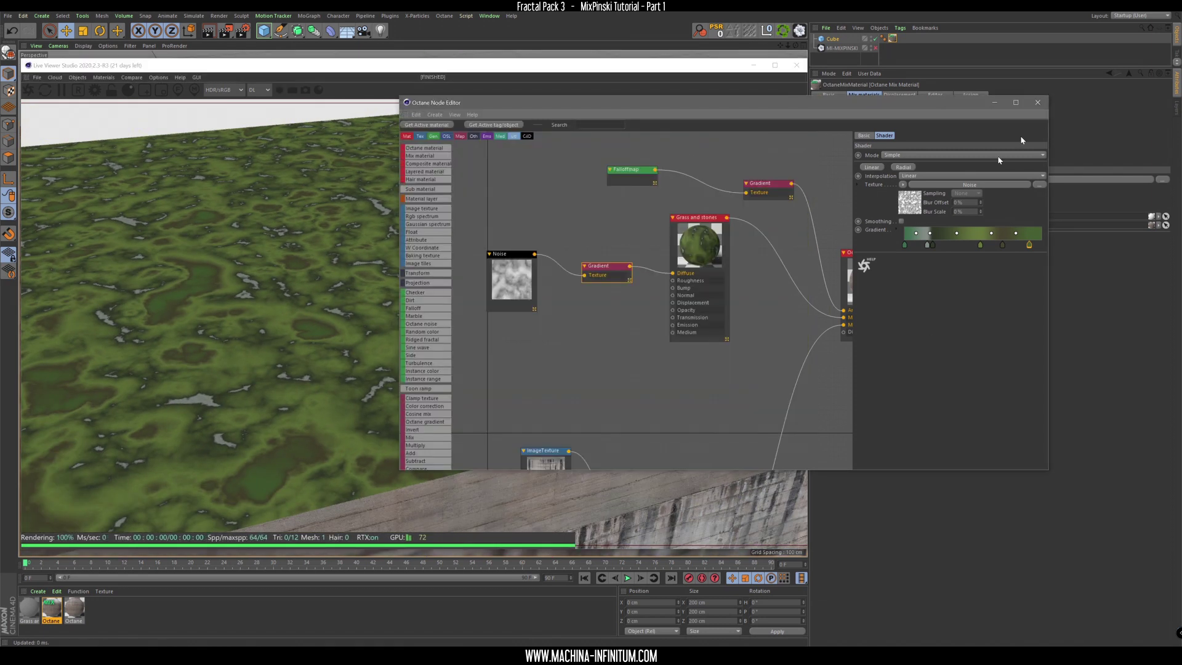
click(1045, 102)
drag(398, 298, 335, 305)
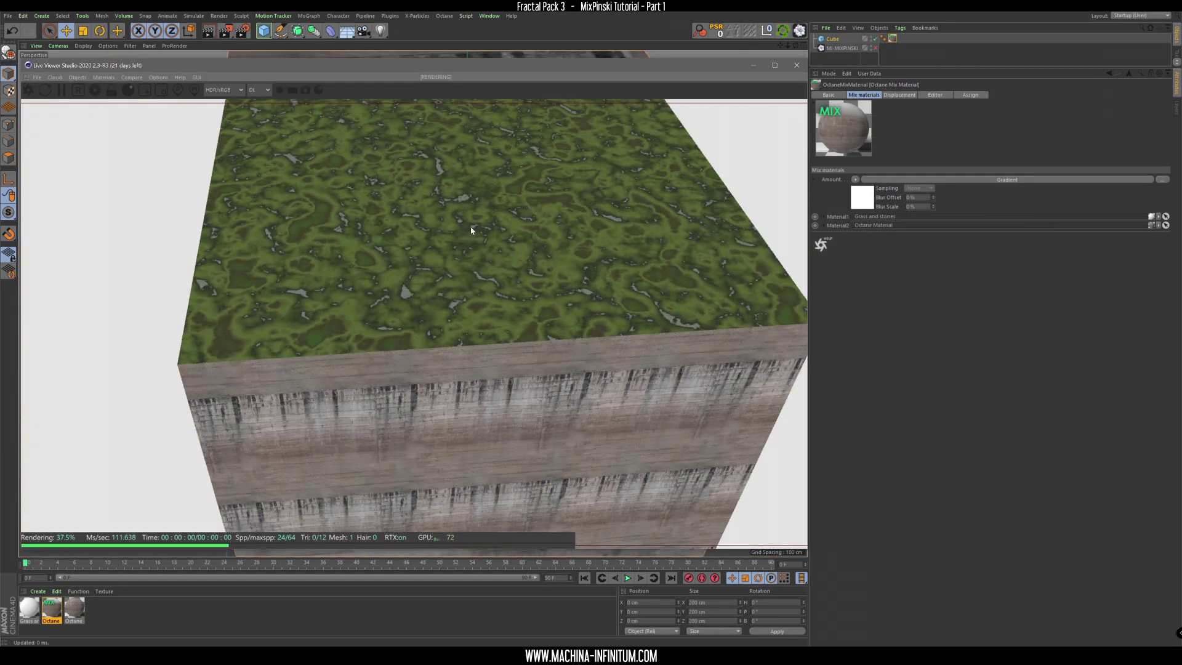
drag(432, 314, 473, 363)
middle_drag(473, 363, 422, 313)
right_drag(422, 313, 444, 334)
drag(444, 338, 399, 345)
Disable the test cube and select the MixPinski fractal object.
click(876, 40)
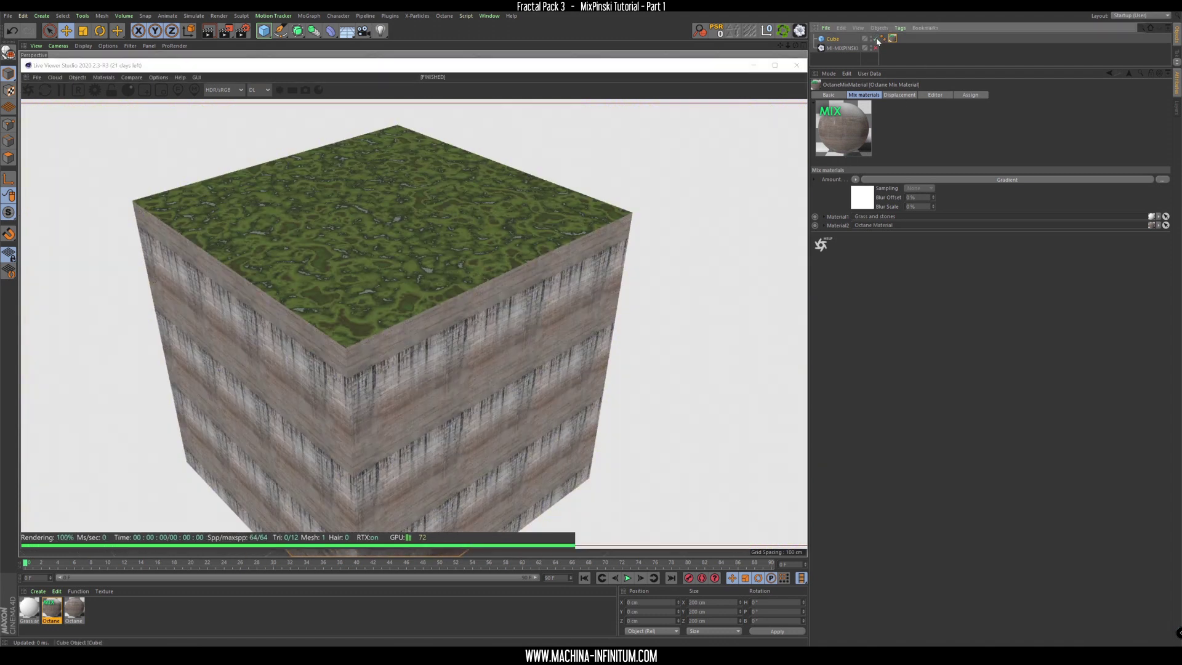
click(844, 48)
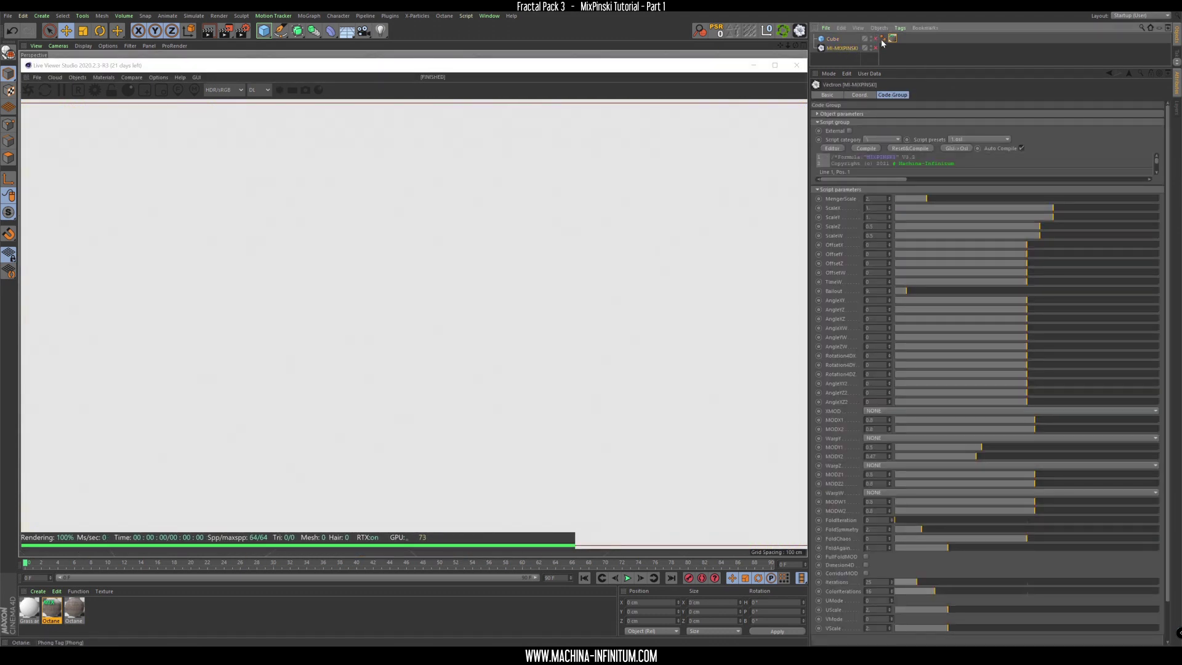
Move the Octane mix material tag from the test cube to the MixPinski fractal.
drag(893, 39, 839, 52)
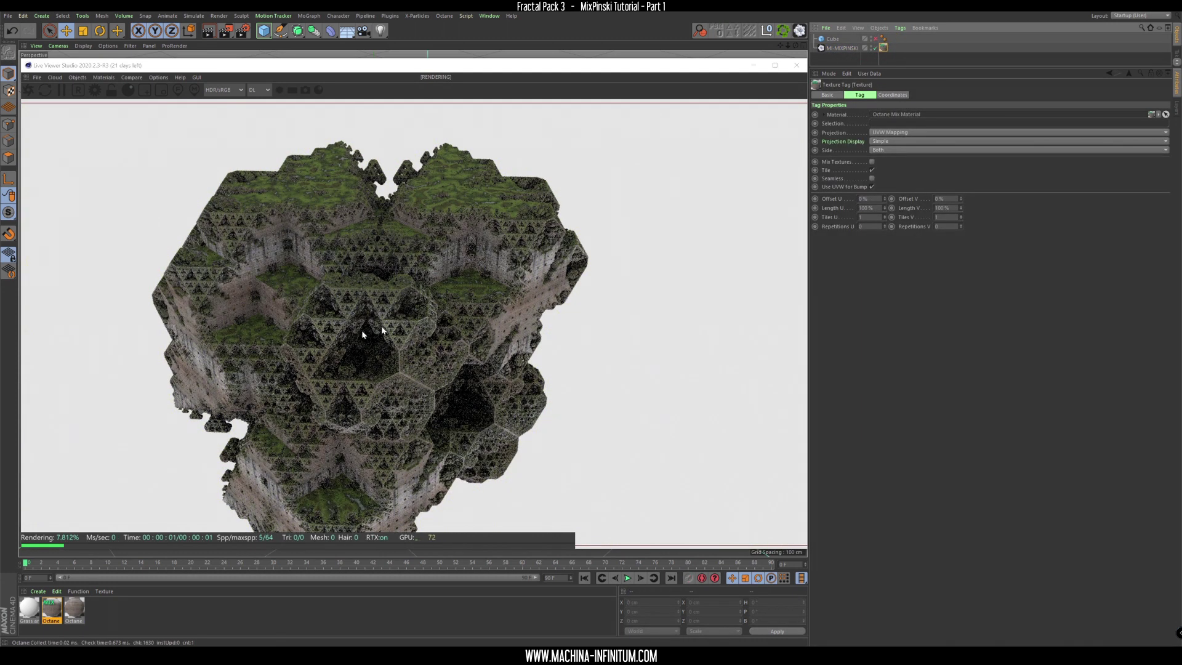
alt+drag(315, 343, 529, 327)
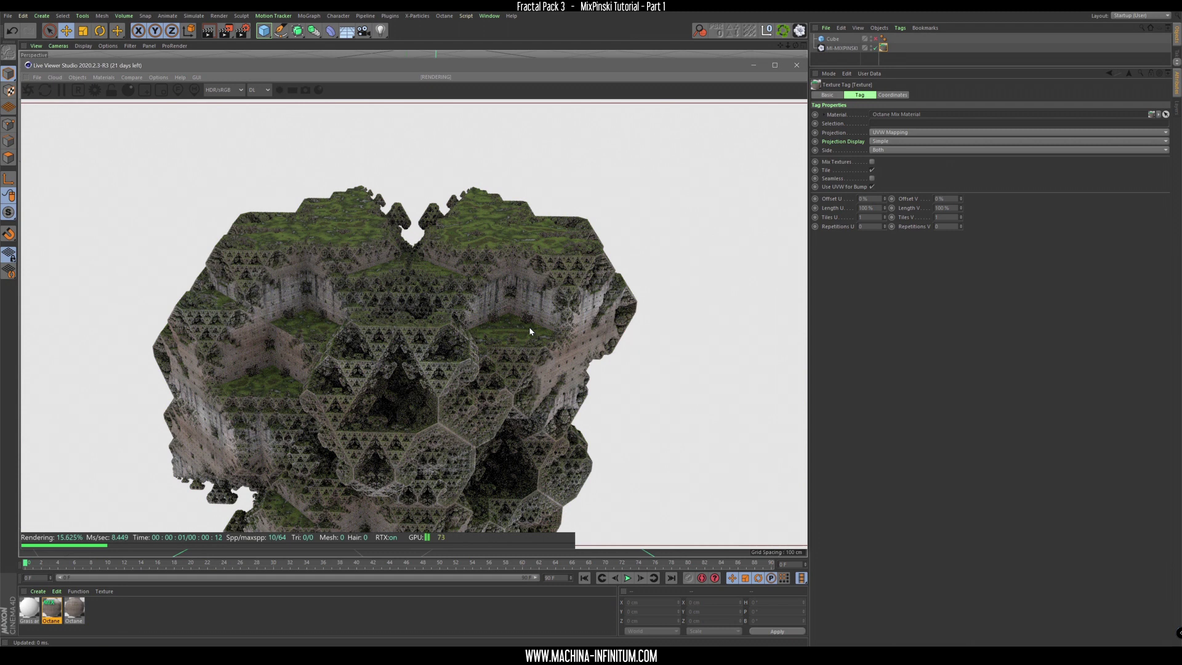
scroll(529, 314, up, 2)
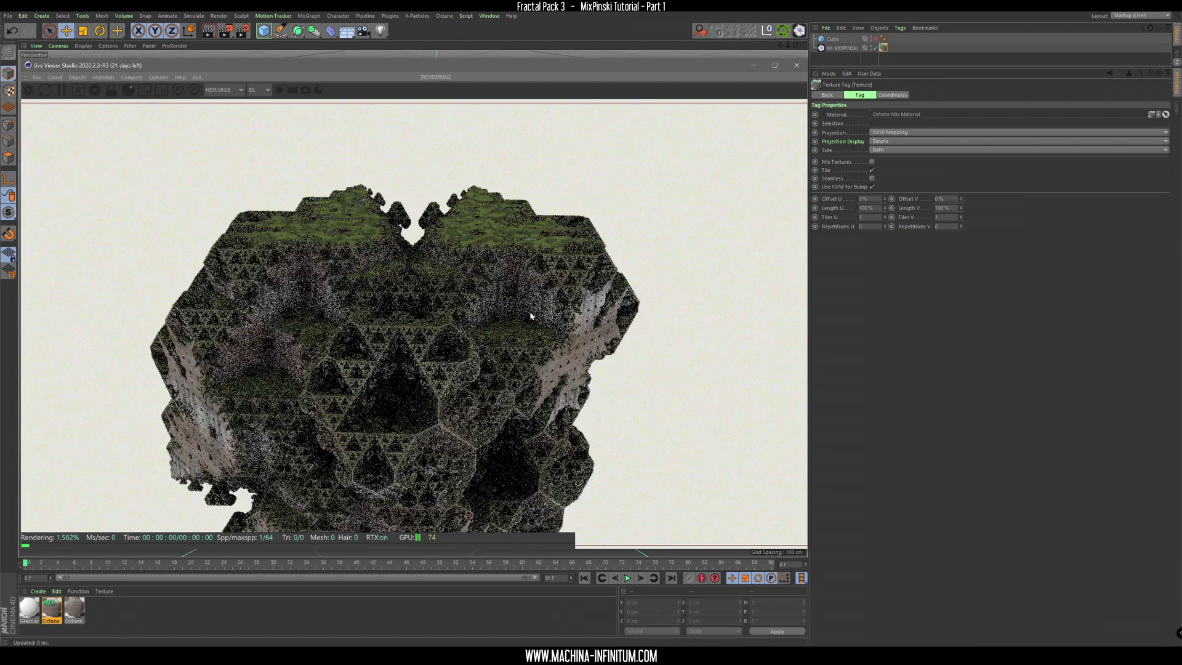
Switch the live render to Normal mode, set the fractal's MengerScale to 2.4 and the Y warp to SINE Y, and recompile it.
click(259, 90)
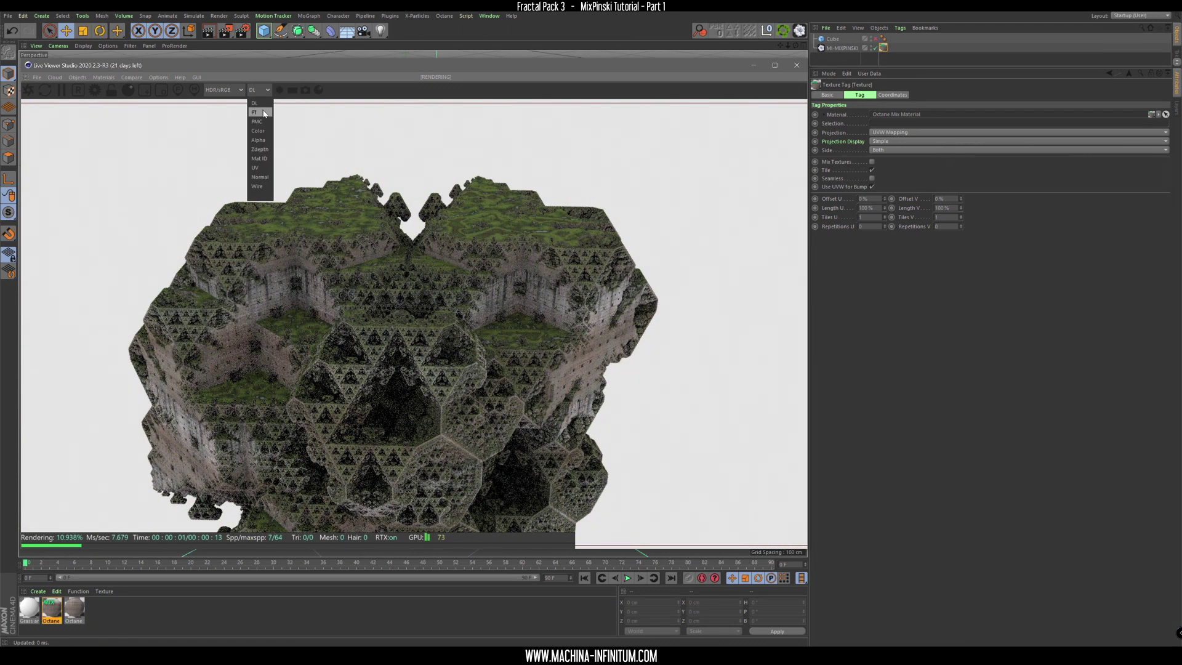
click(259, 177)
click(841, 48)
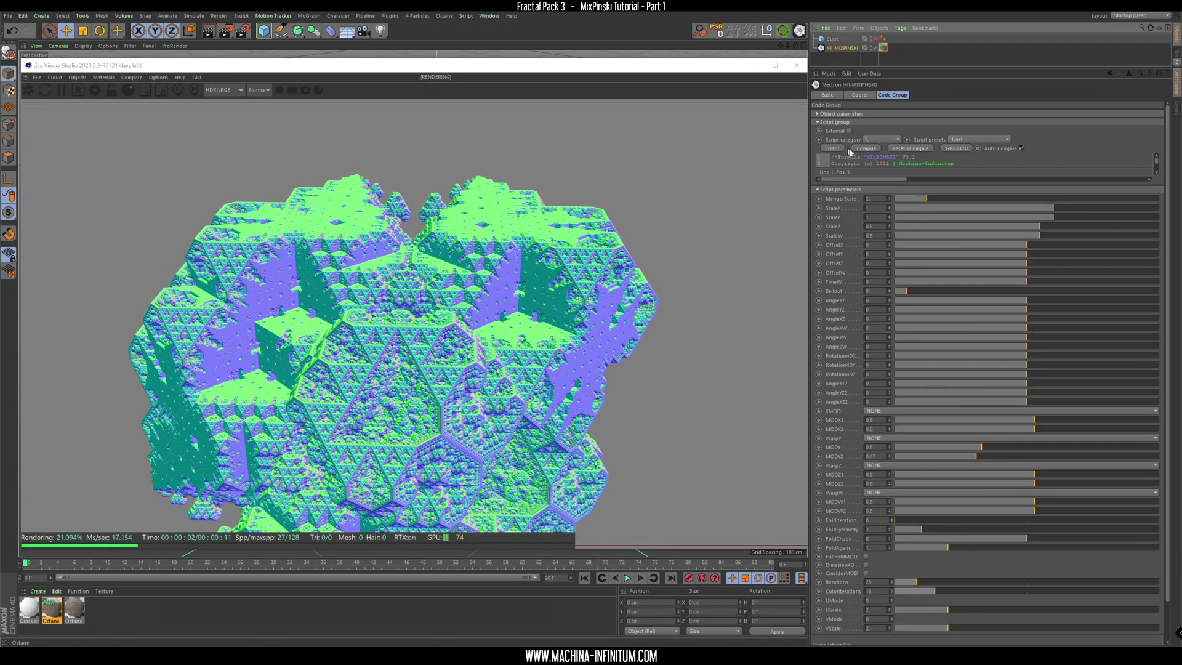
drag(941, 68, 941, 64)
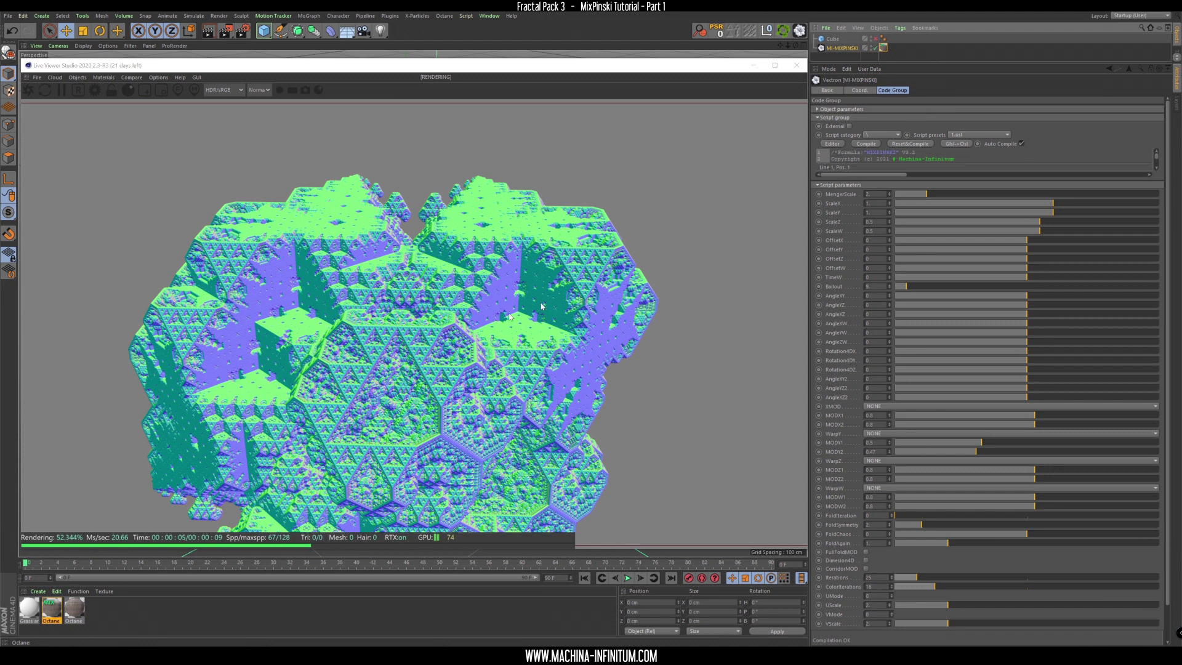
click(865, 145)
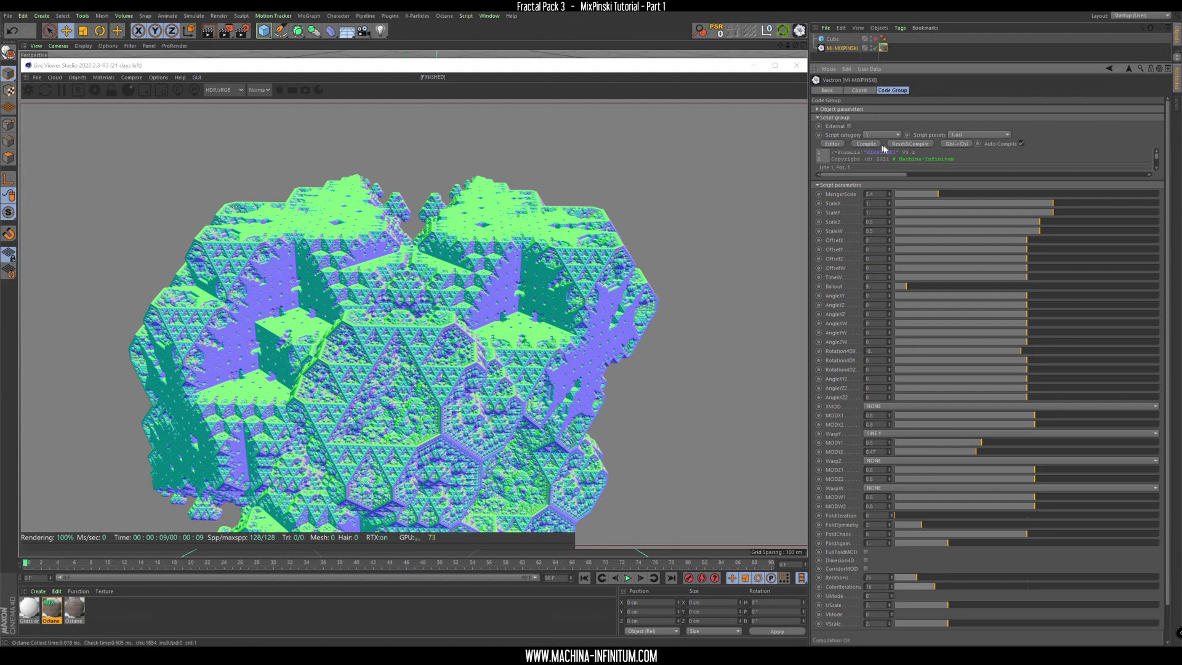
click(890, 145)
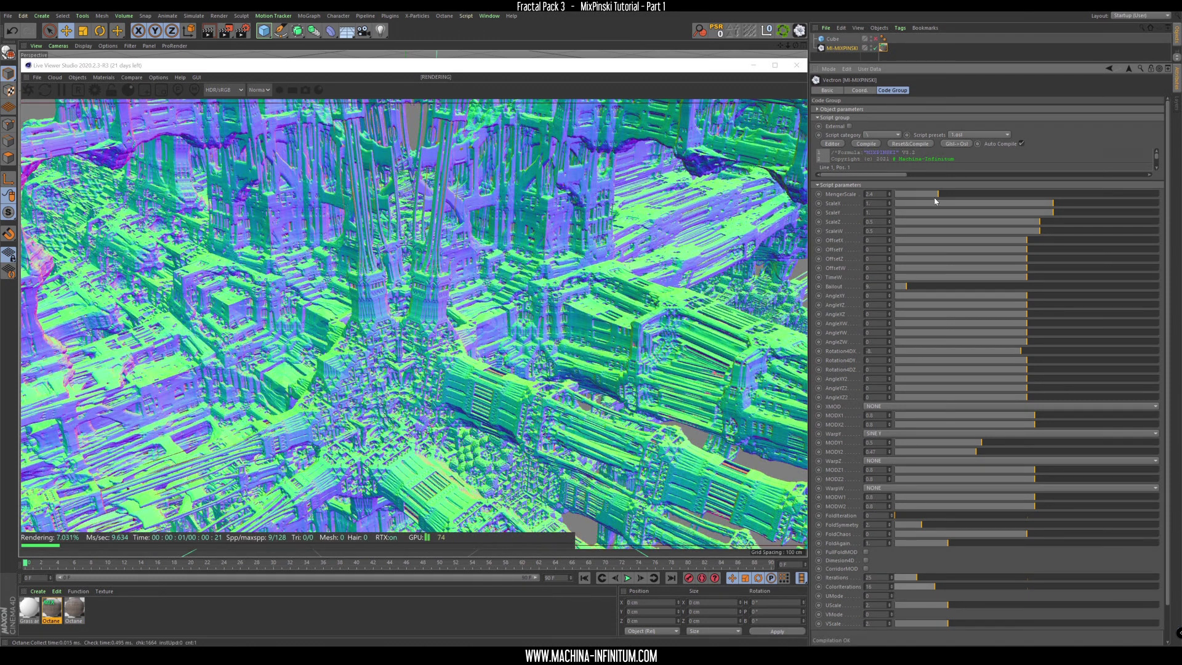
Inspect the warped fractal's side towers with its material in DL mode and return the live render to Normal mode.
alt+right_drag(489, 299, 424, 338)
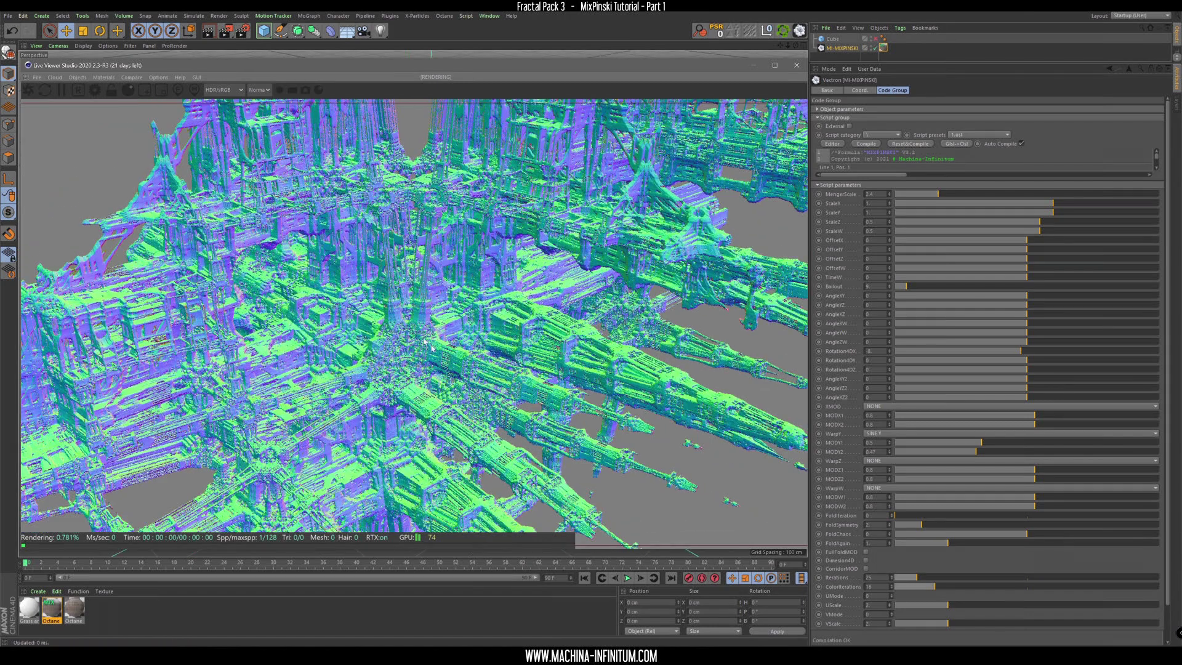
alt+drag(424, 339, 465, 328)
scroll(465, 328, up, 2)
click(259, 89)
click(258, 103)
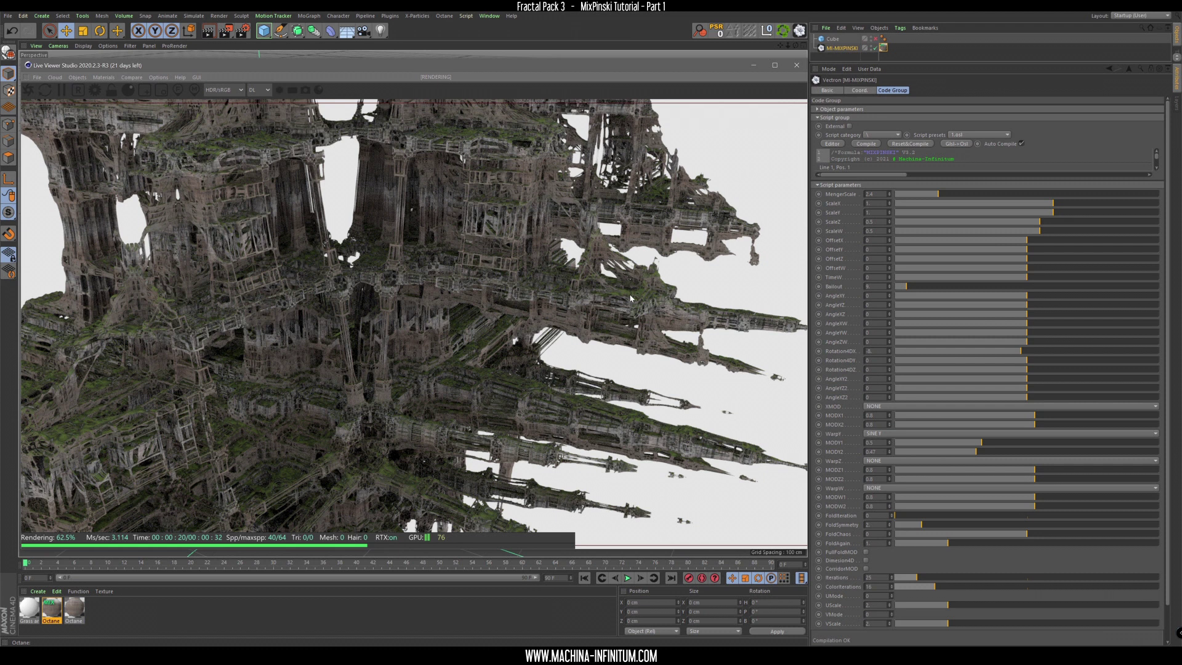
click(260, 94)
click(261, 179)
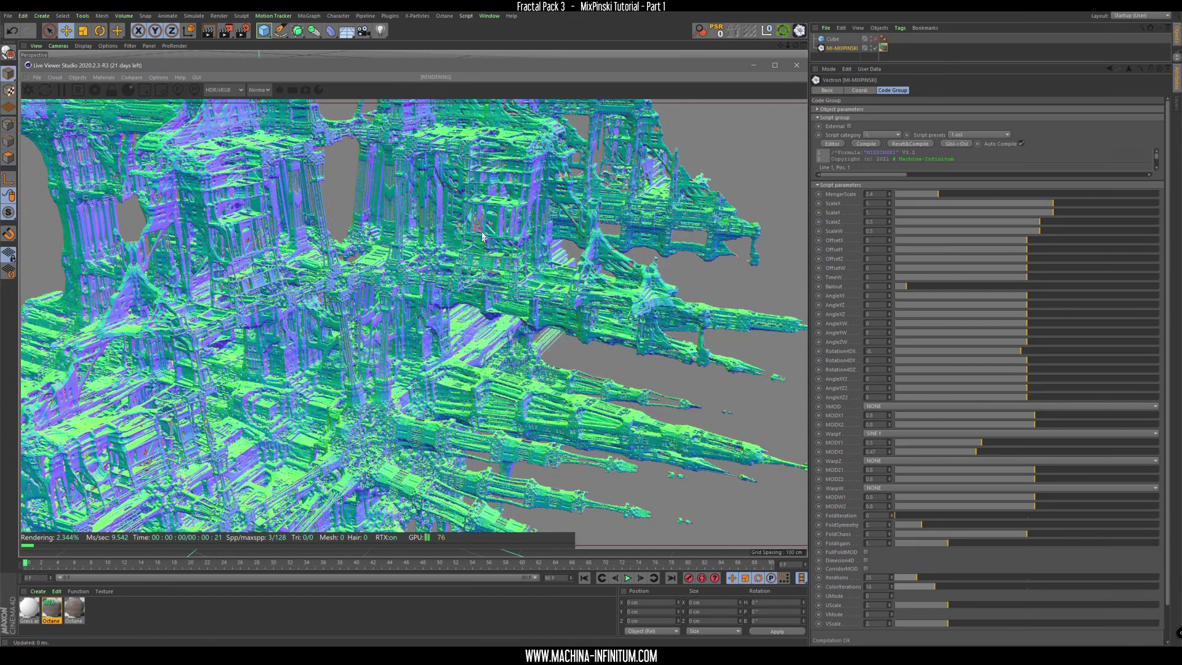
Try an AngleXY of about 2.5 on the fractal and undo the change.
drag(472, 308, 339, 236)
scroll(339, 233, up, 3)
middle_drag(339, 233, 414, 302)
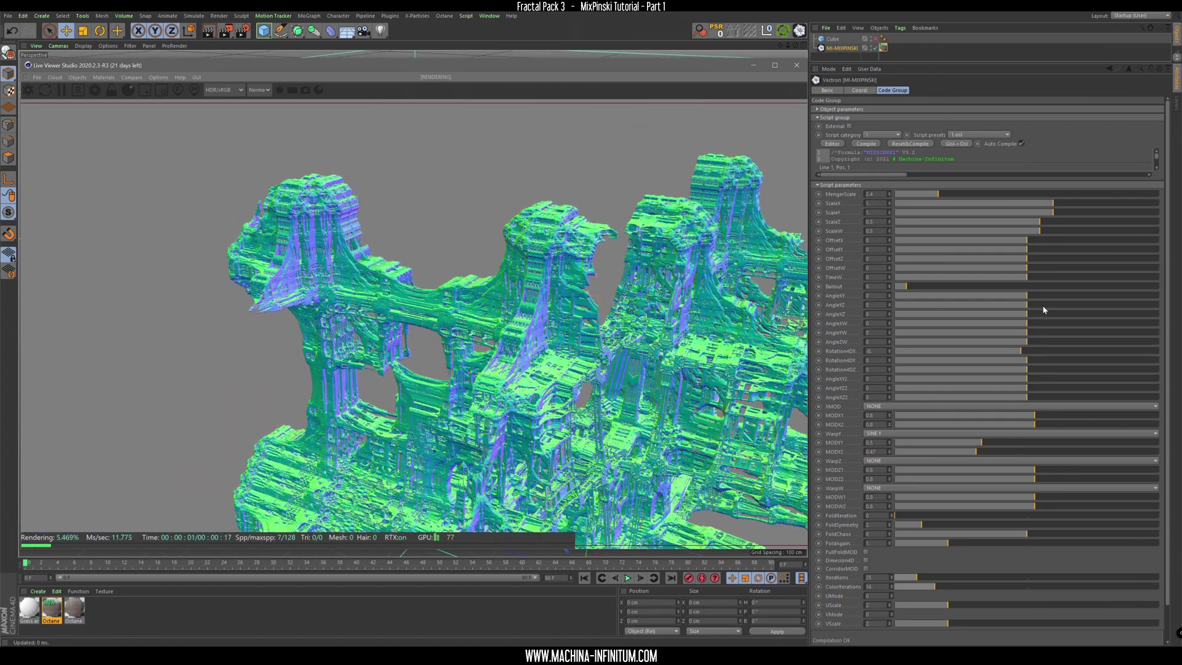
drag(1039, 296, 1029, 297)
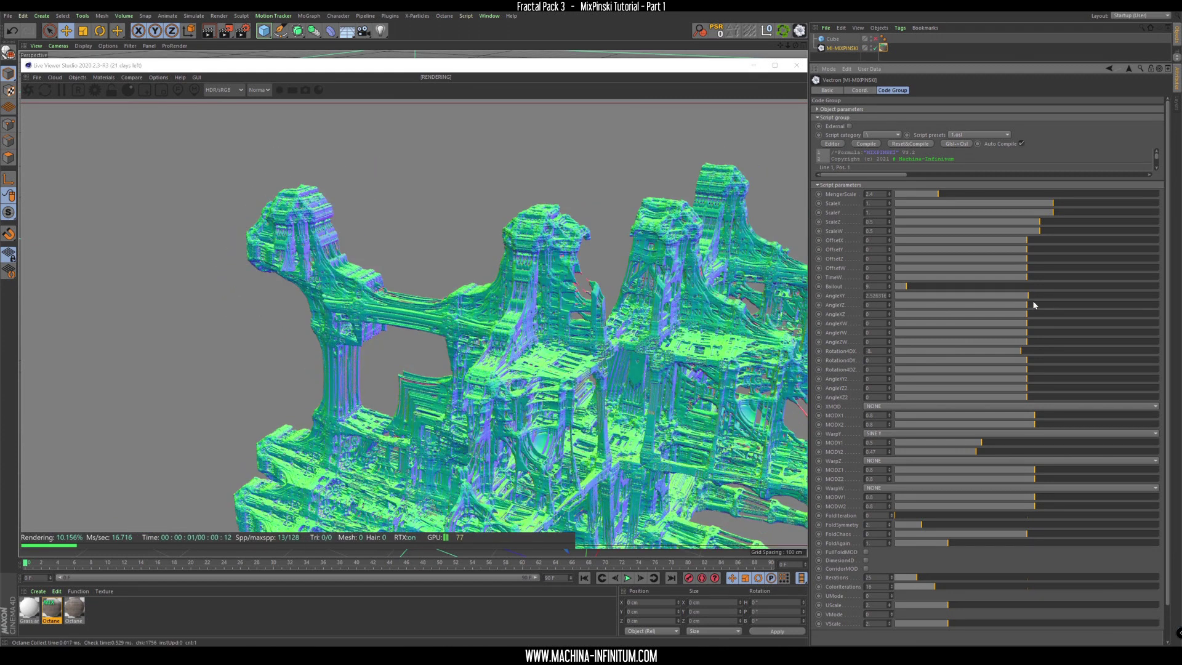
key(ctrl+z)
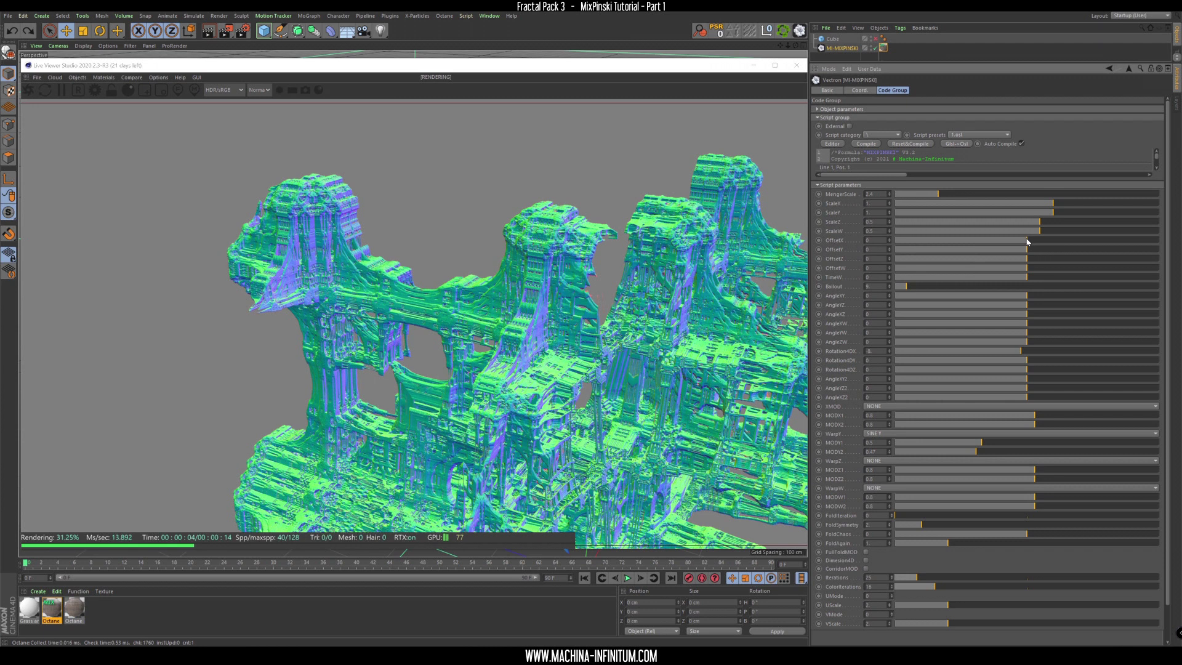
Set the fractal's OffsetX to about -0.6, try values for OffsetZ and OffsetW, and undo those two.
drag(1026, 240, 1029, 267)
alt+drag(522, 432, 601, 432)
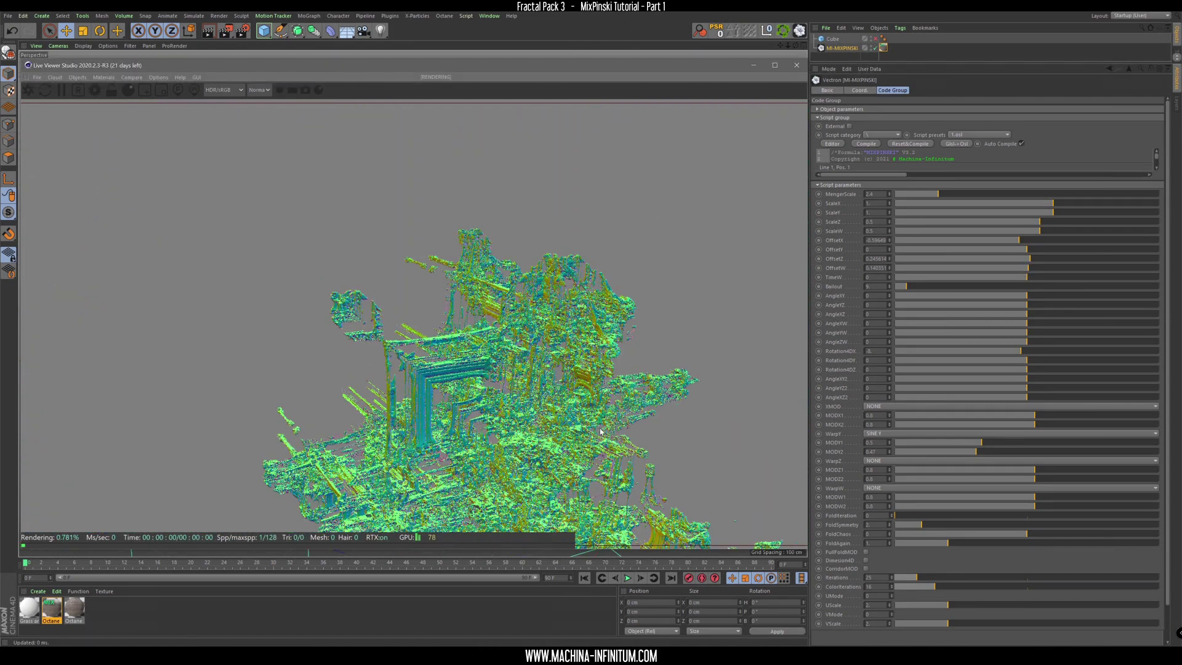
scroll(560, 379, up, 5)
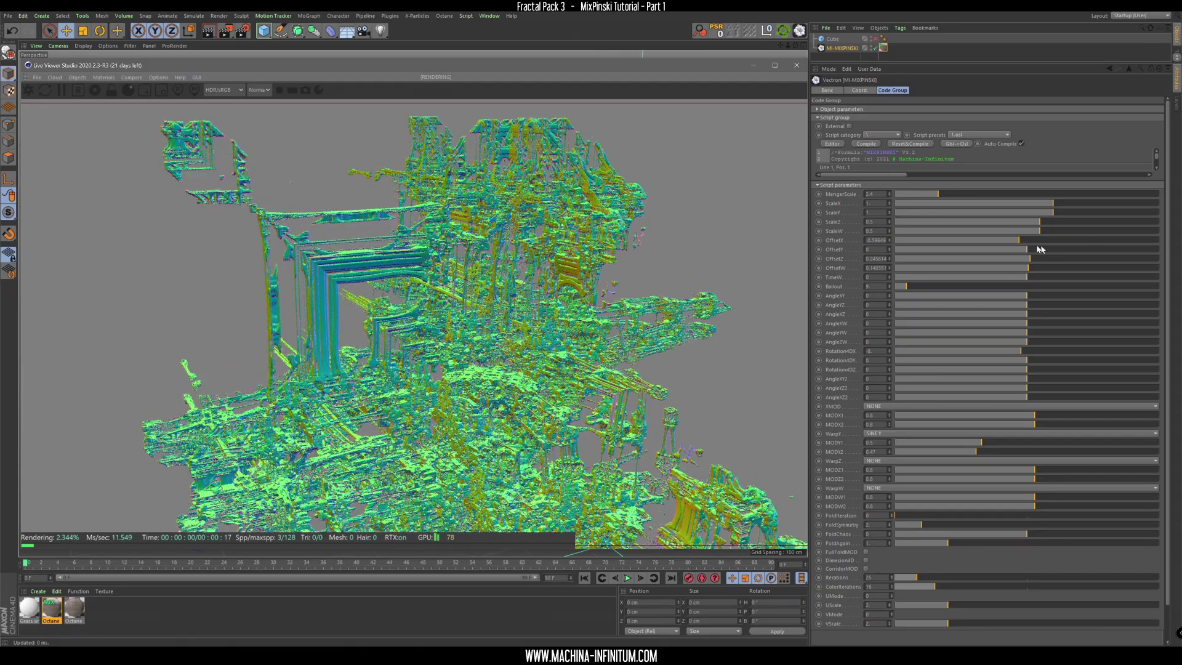
mouse_move(1019, 245)
mouse_down()
mouse_move(1032, 244)
mouse_move(1007, 242)
mouse_up()
scroll(474, 317, up, 3)
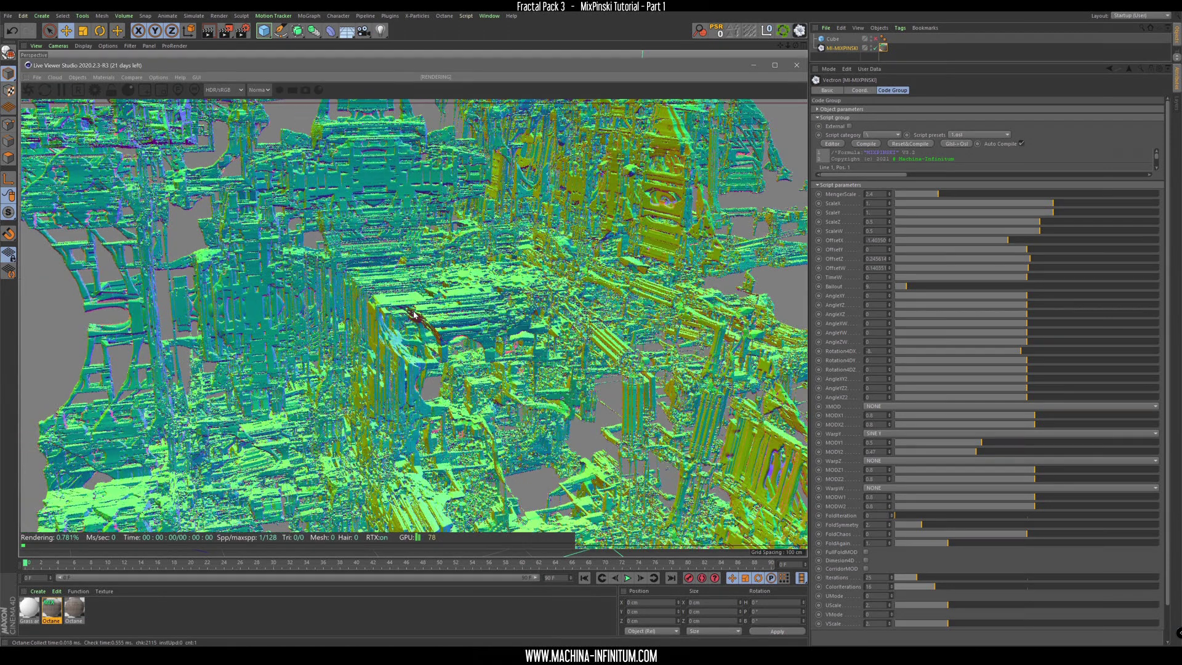
drag(1032, 261, 1030, 269)
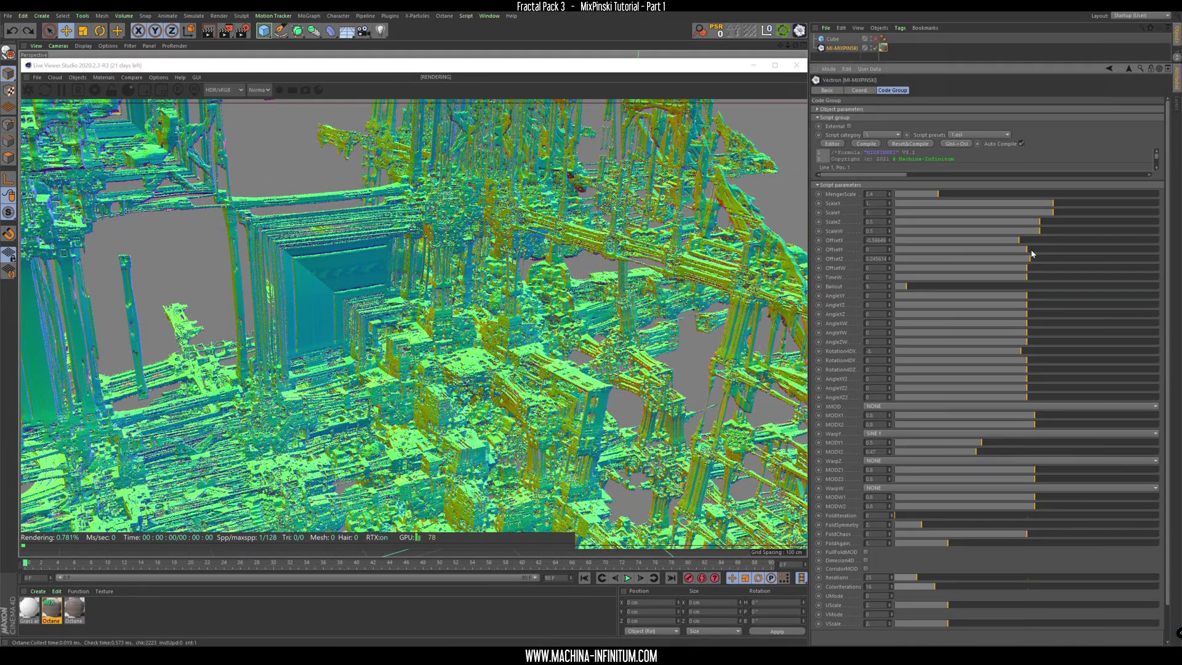
key(ctrl+z)
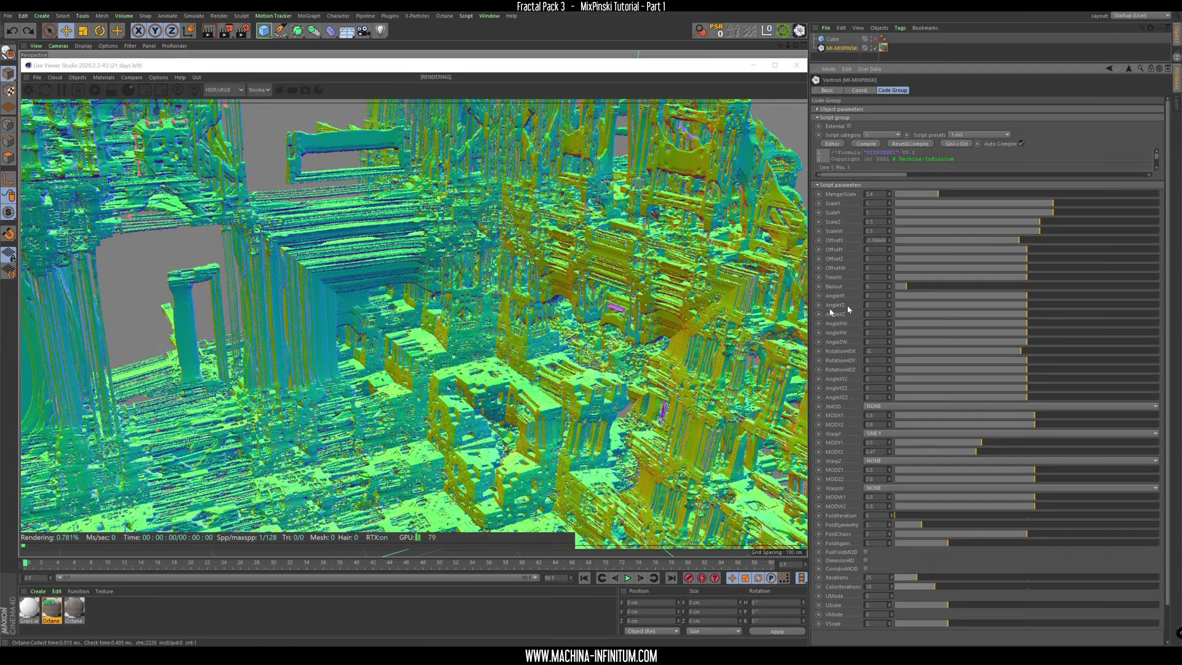
Change the fractal's first Rotation4D parameter to a small positive angle.
drag(379, 287, 525, 352)
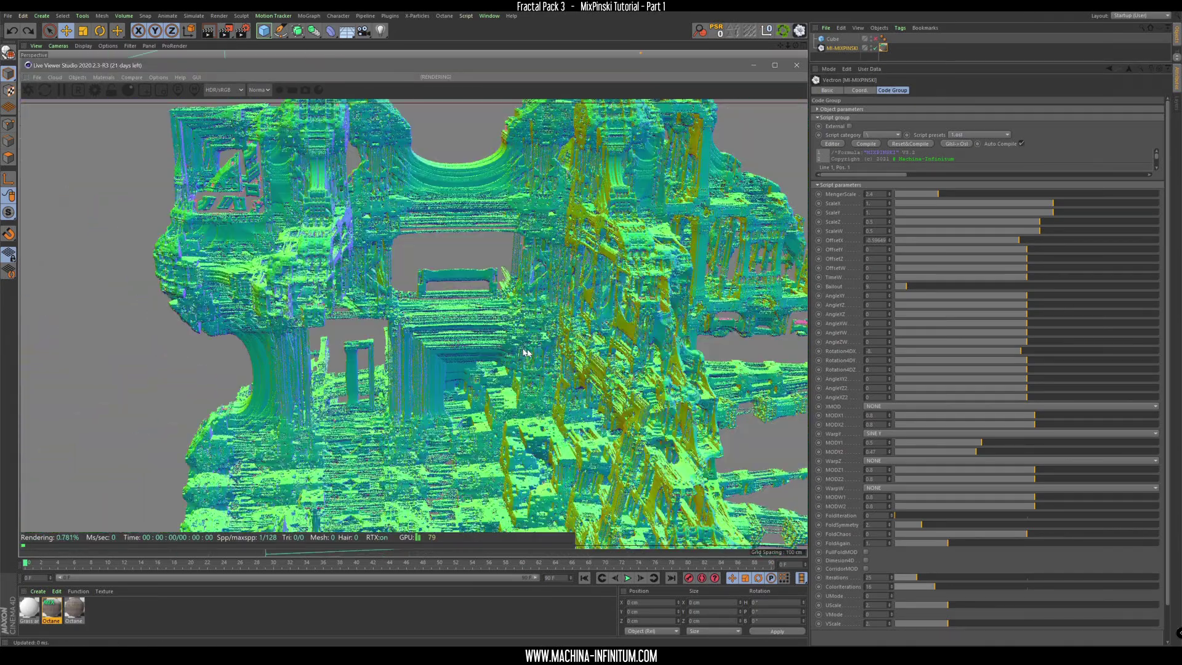
click(1029, 355)
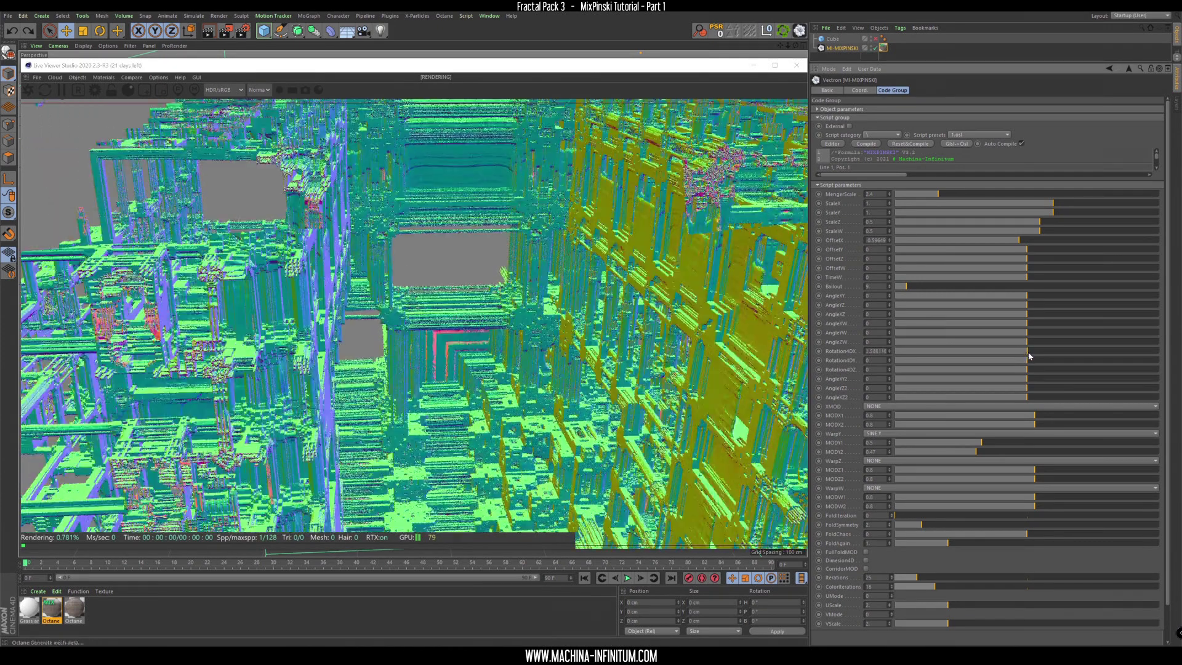
drag(1028, 355, 1028, 355)
click(635, 270)
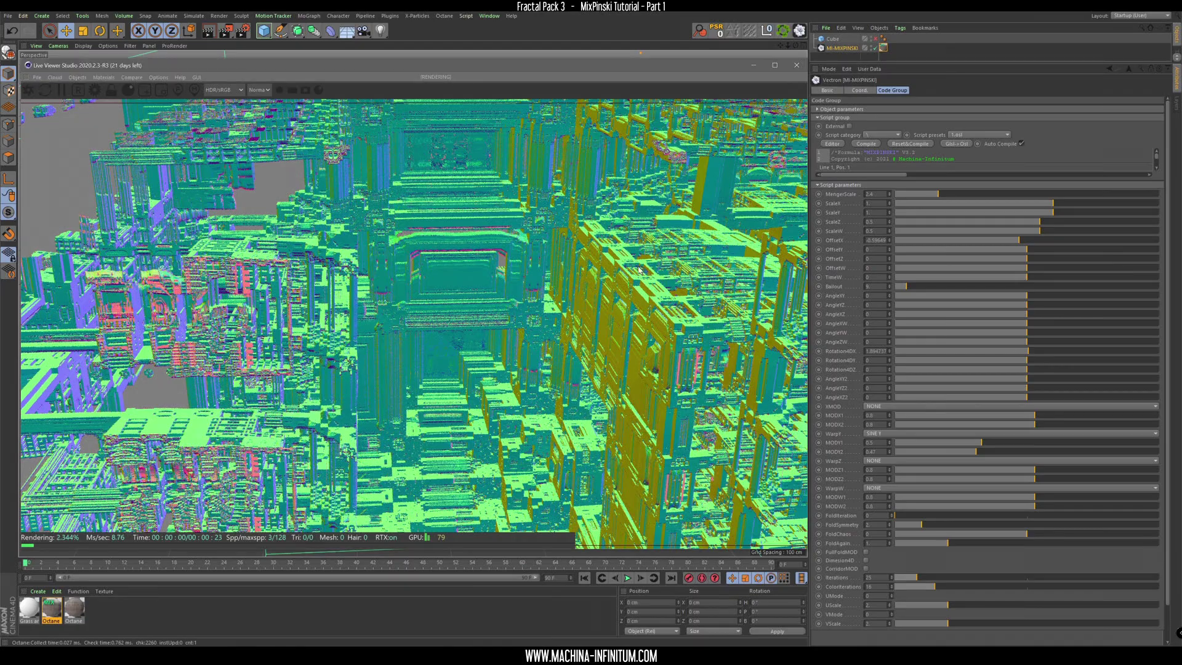
Adjust the fractal's TimeW to about -0.12.
drag(636, 269, 630, 374)
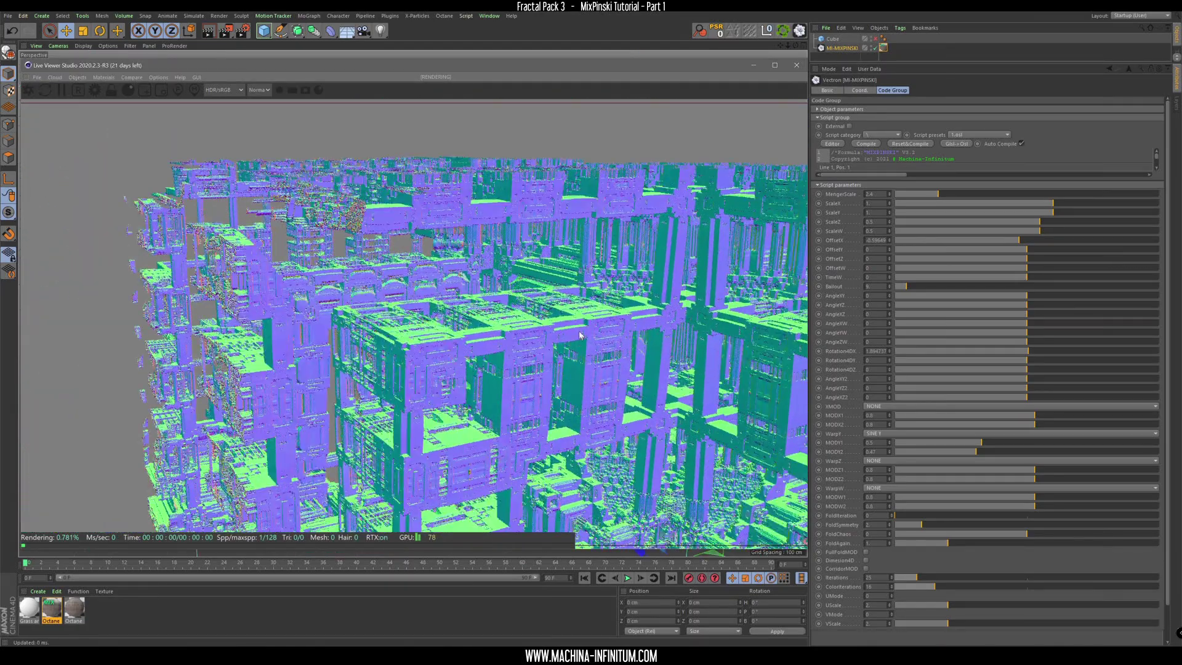
drag(498, 291, 750, 299)
scroll(492, 301, up, 4)
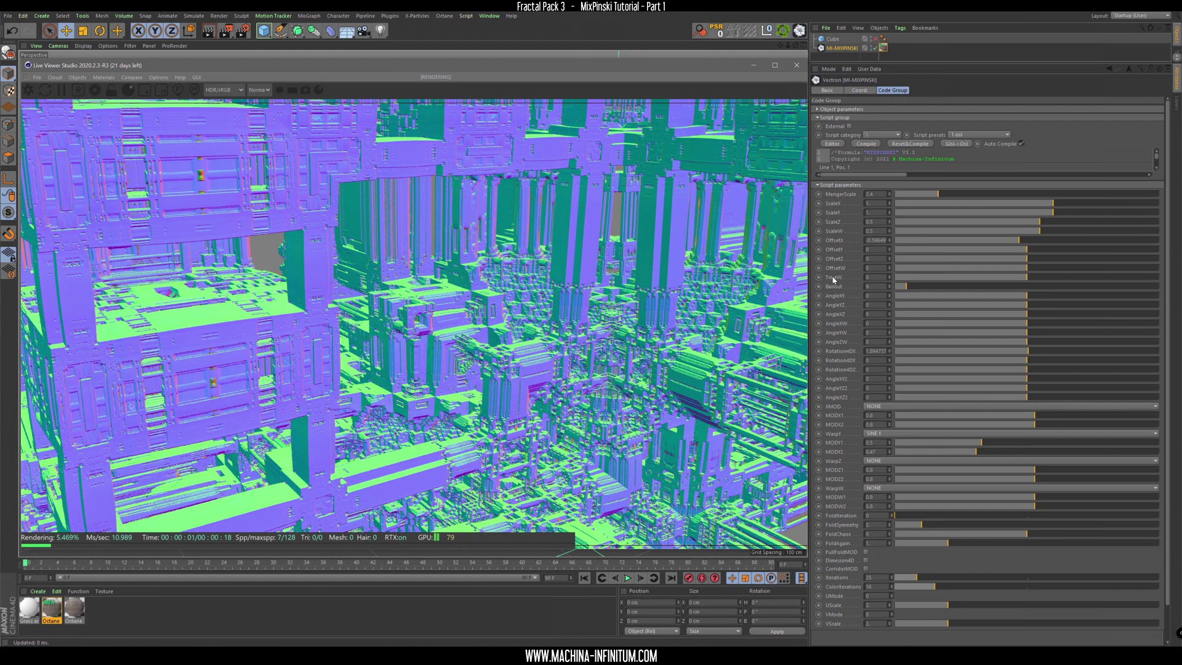
mouse_move(1027, 282)
mouse_down()
mouse_move(1037, 283)
mouse_move(1019, 280)
mouse_up()
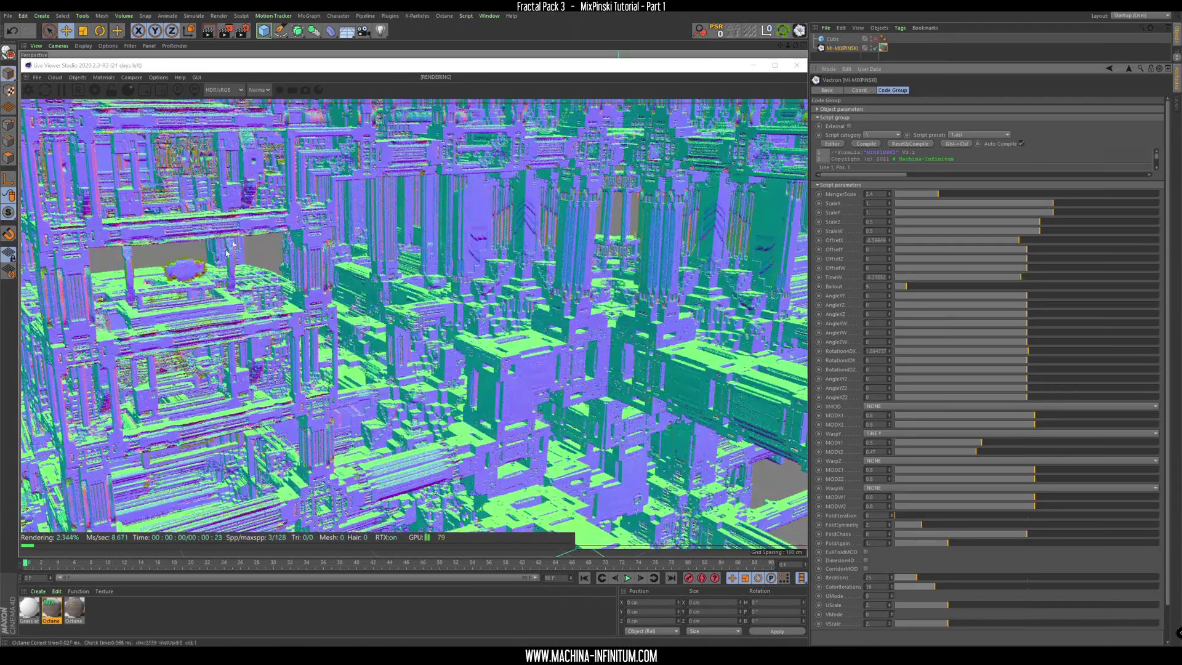
drag(1023, 278, 1024, 279)
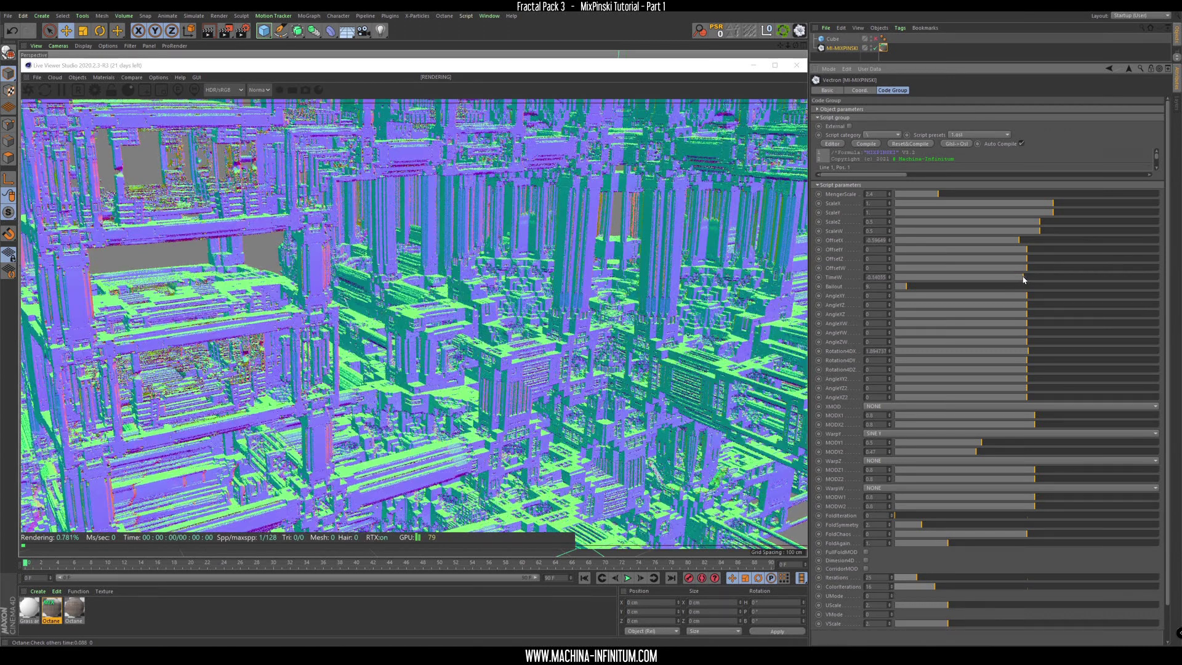
drag(1024, 279, 1025, 279)
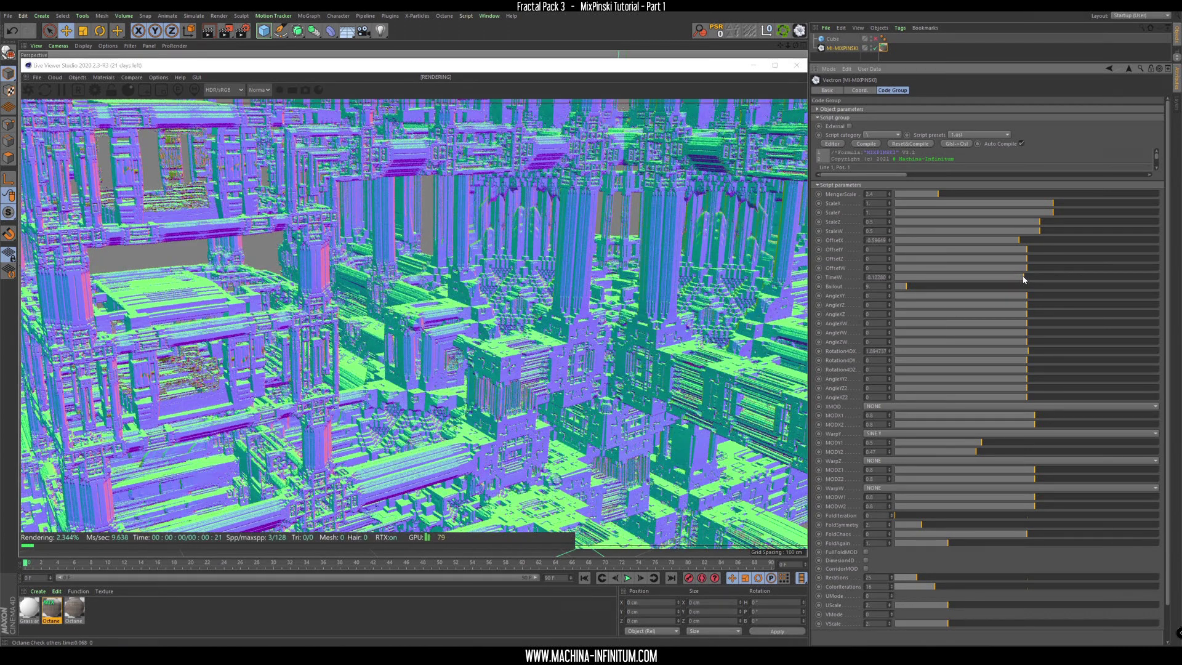
Frame the crossing beams inside the fractal up close and switch the live render back to DL mode.
click(526, 358)
middle_drag(491, 322, 493, 297)
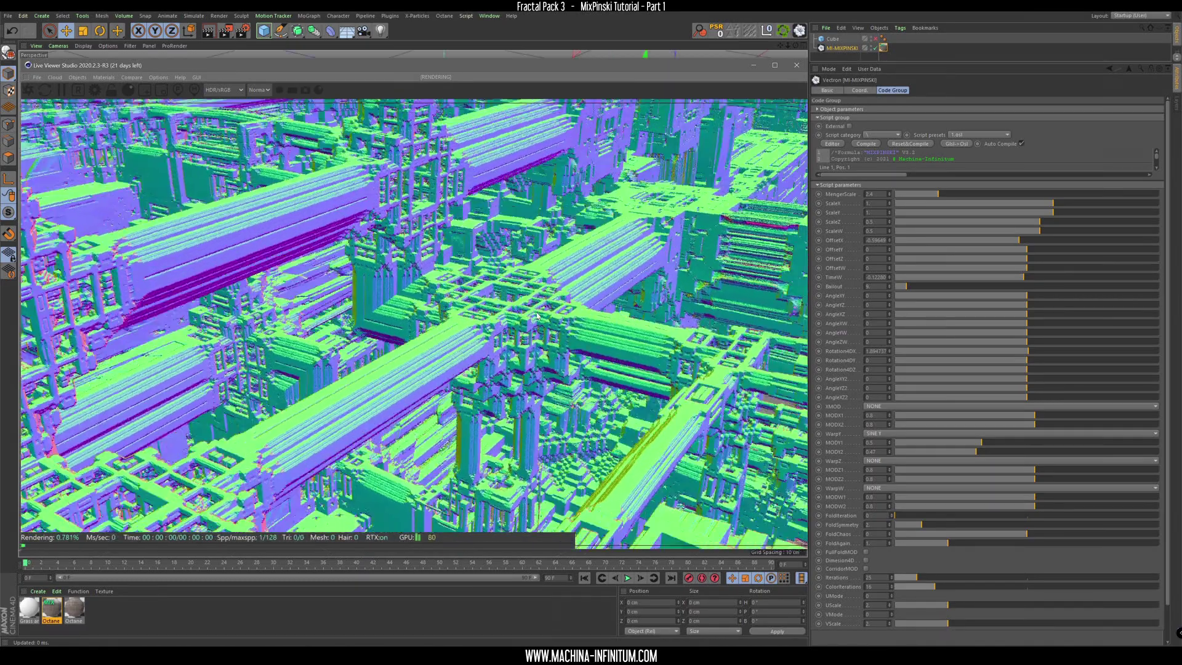
drag(537, 316, 446, 315)
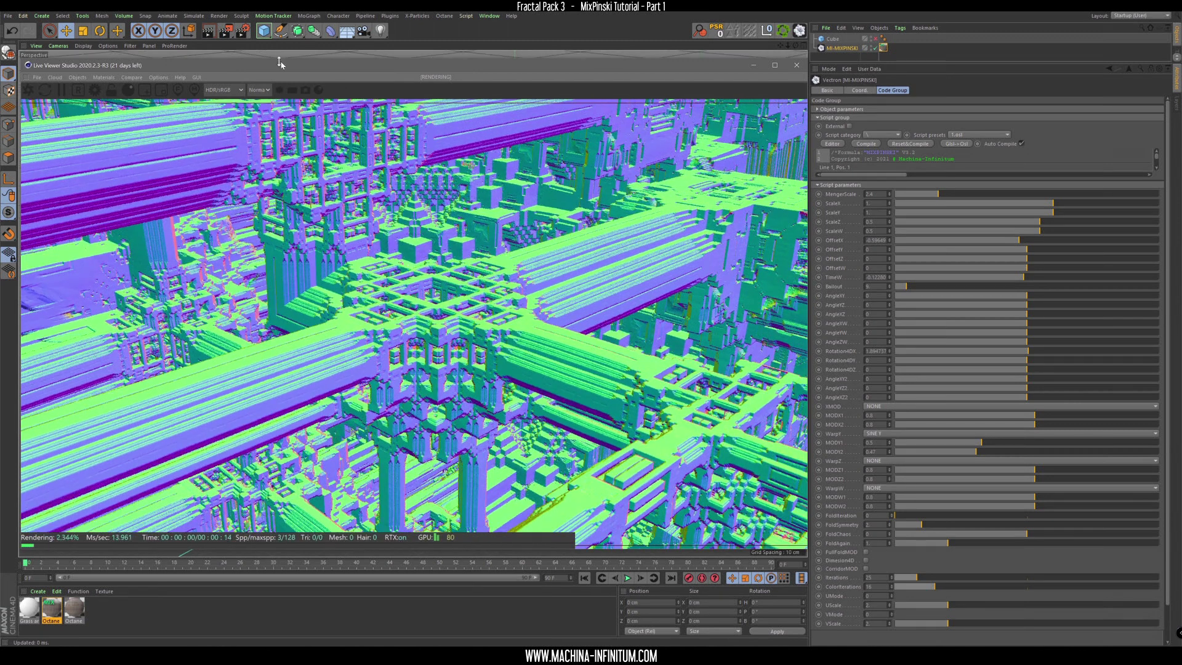
click(266, 90)
click(275, 112)
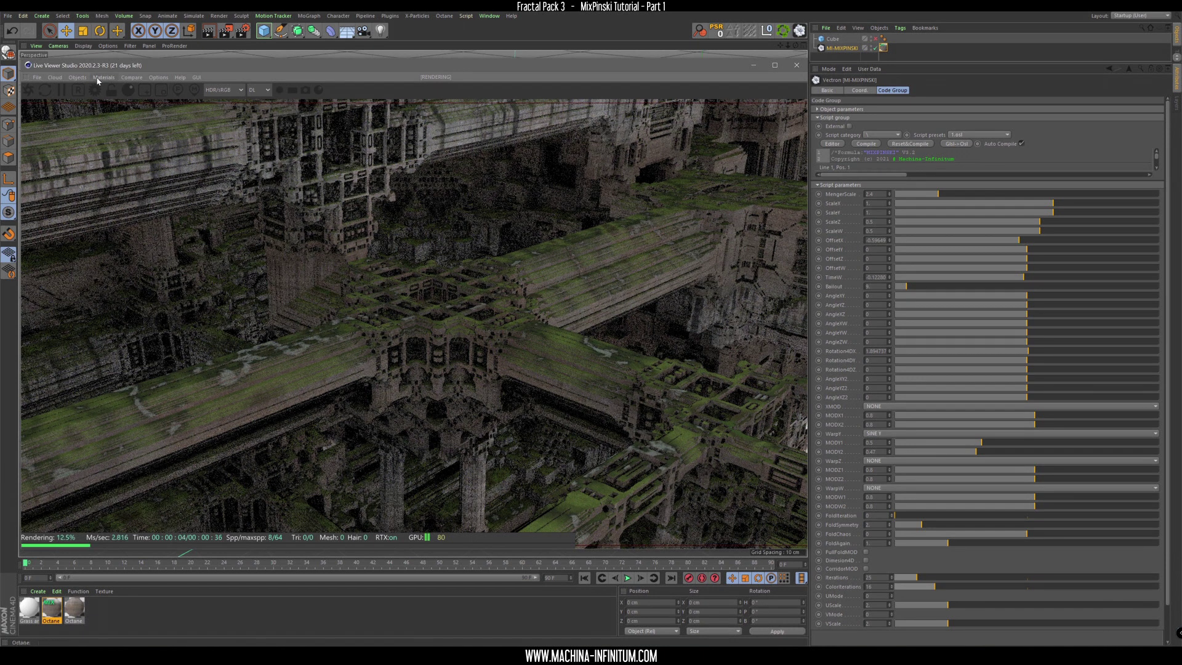
Add an Octane Daylight and rotate it so low sunlight rakes across the fractal's beams.
click(78, 77)
mouse_move(111, 115)
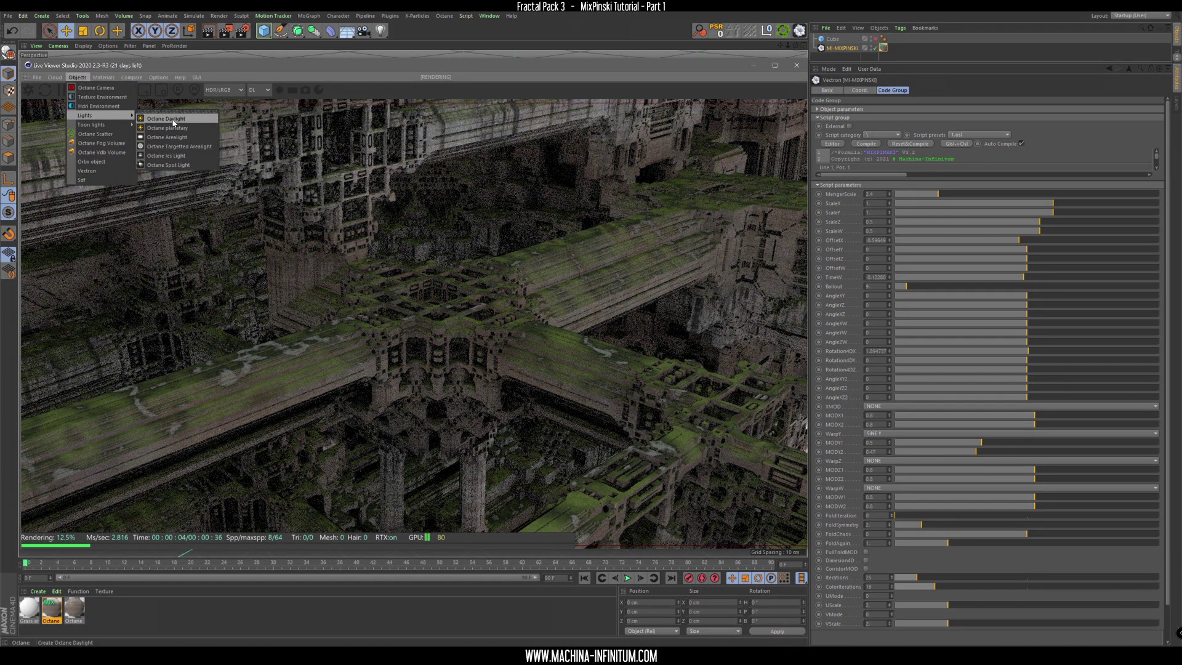
click(171, 123)
drag(218, 66, 519, 370)
drag(730, 181, 519, 265)
key(r)
drag(539, 320, 610, 333)
drag(712, 370, 494, 404)
drag(527, 300, 542, 320)
drag(494, 403, 455, 59)
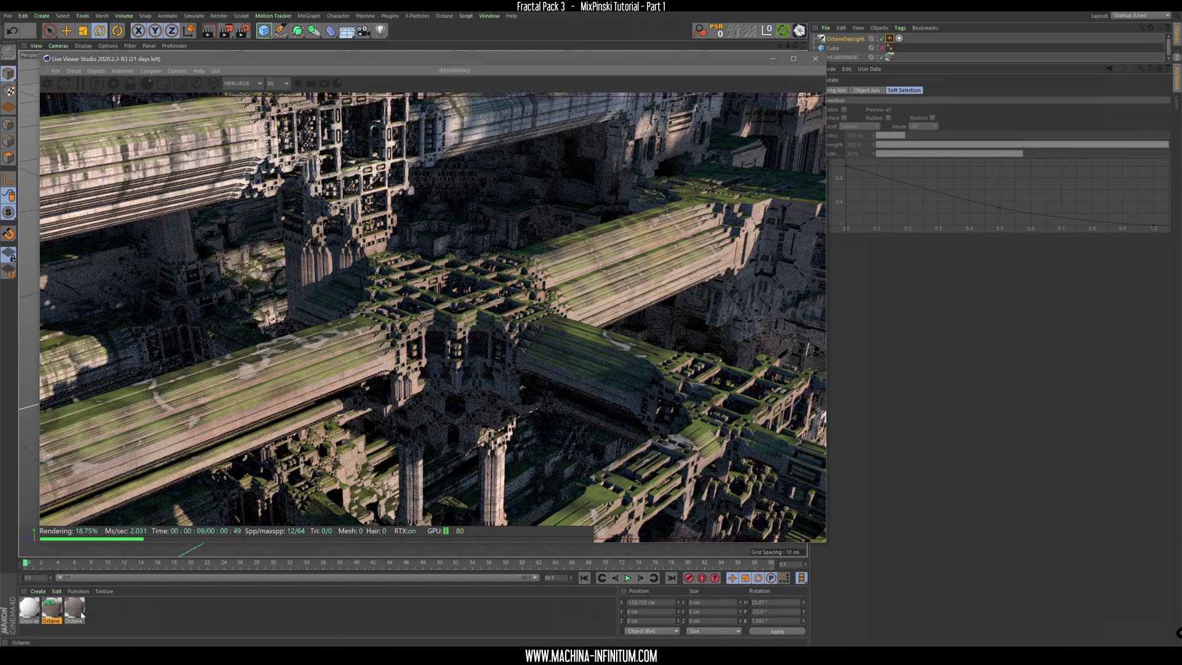
Set the Global Scale of the Noise node in the Grass and stones material to 10%.
double_click(31, 608)
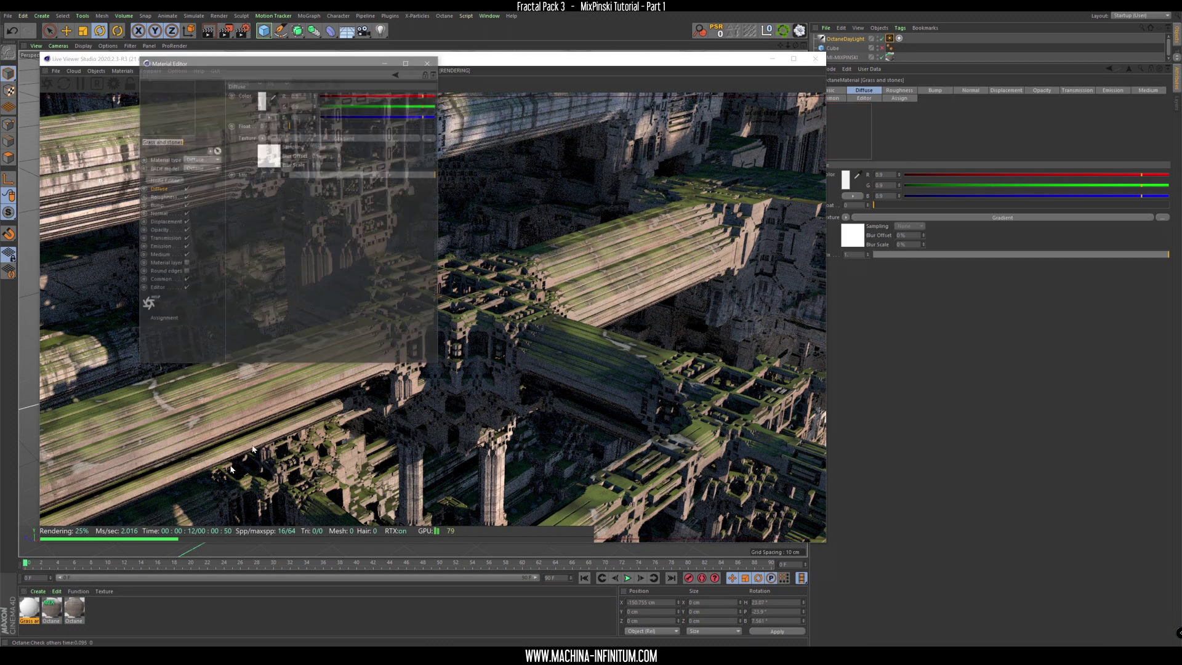
drag(256, 59, 785, 161)
click(688, 280)
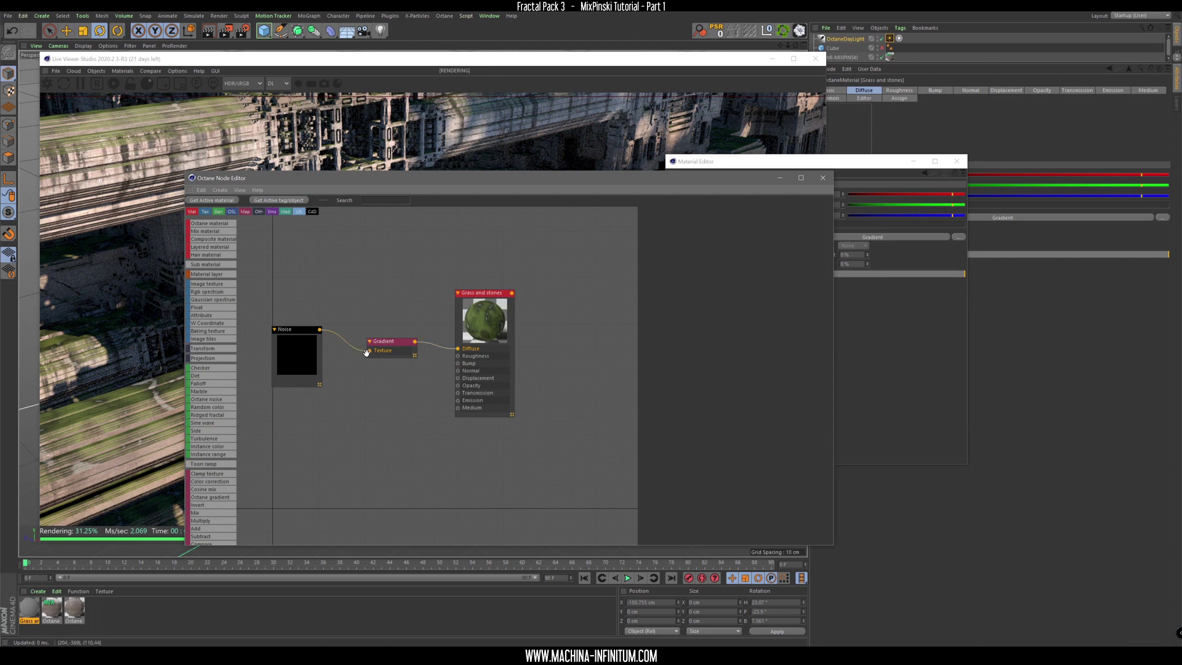
click(286, 344)
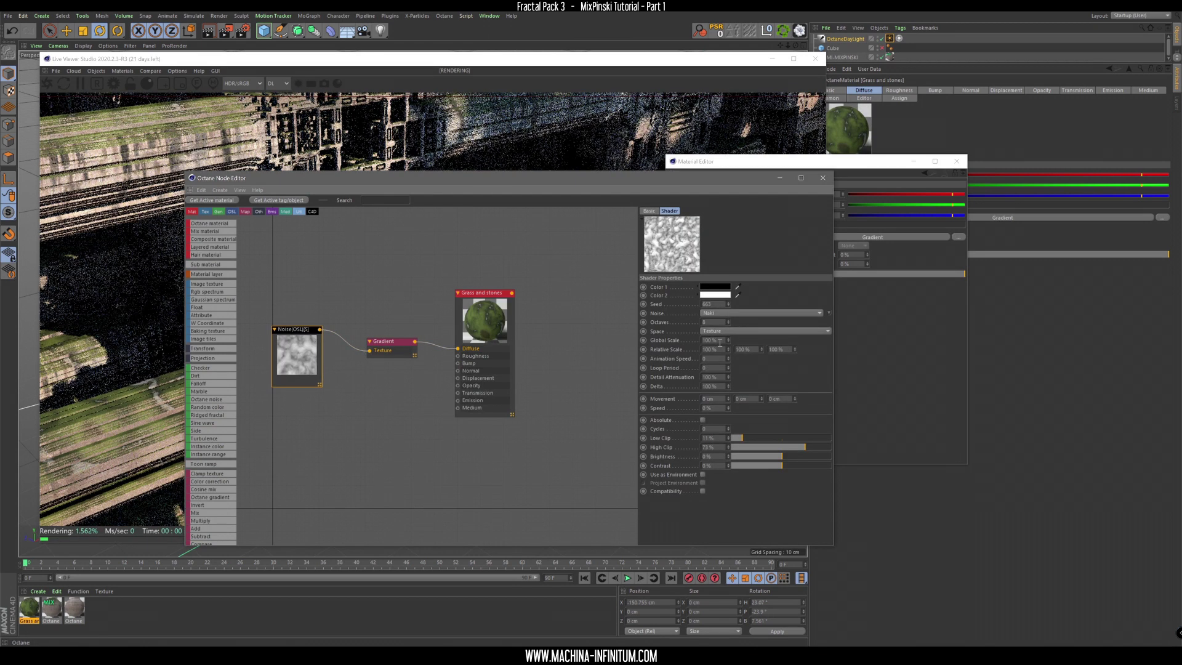
drag(632, 177, 891, 156)
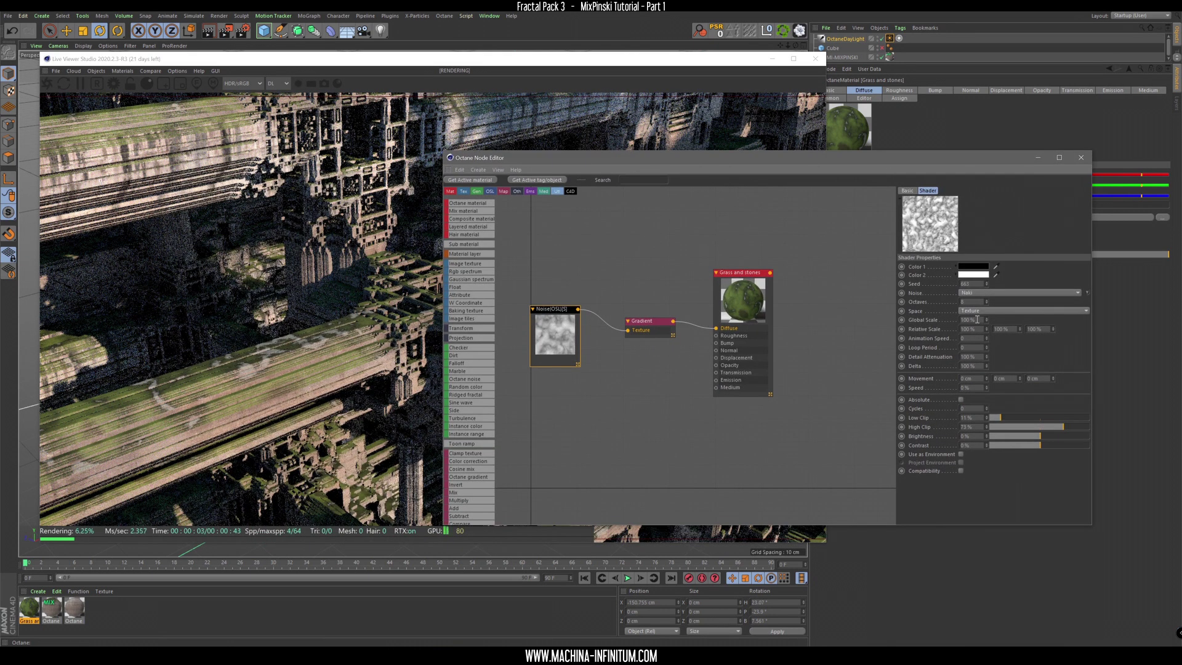
text(10)
key(Return)
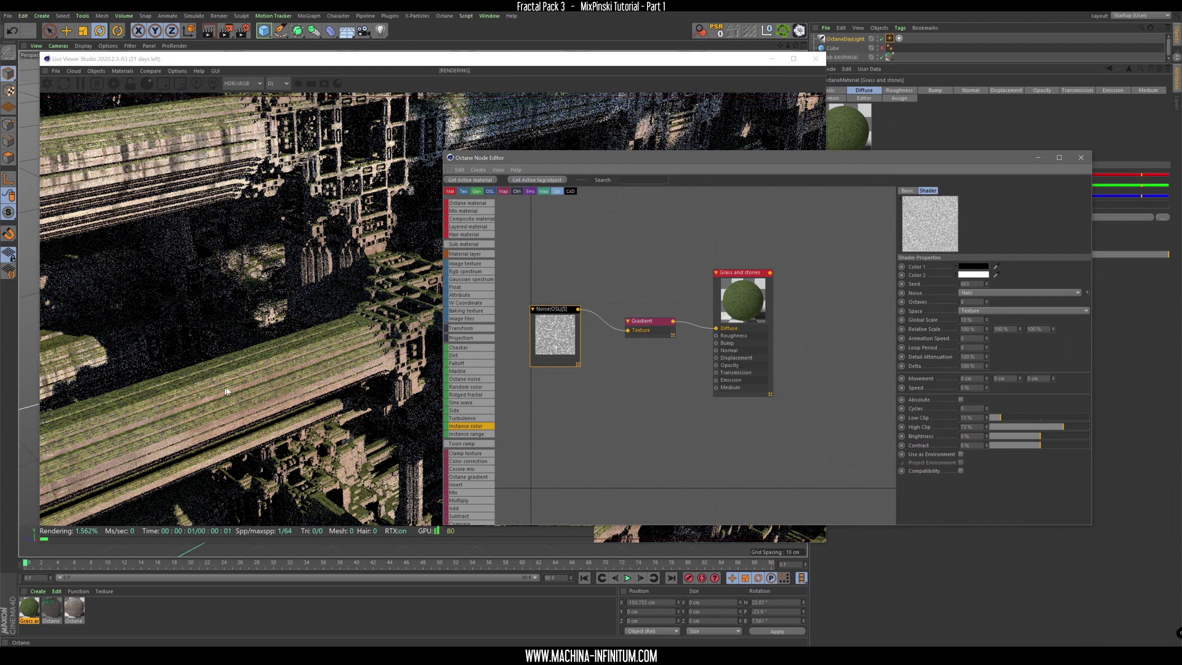
Set the Global Scale of the grass noise to 40% and close the node and material editors.
drag(977, 319, 937, 325)
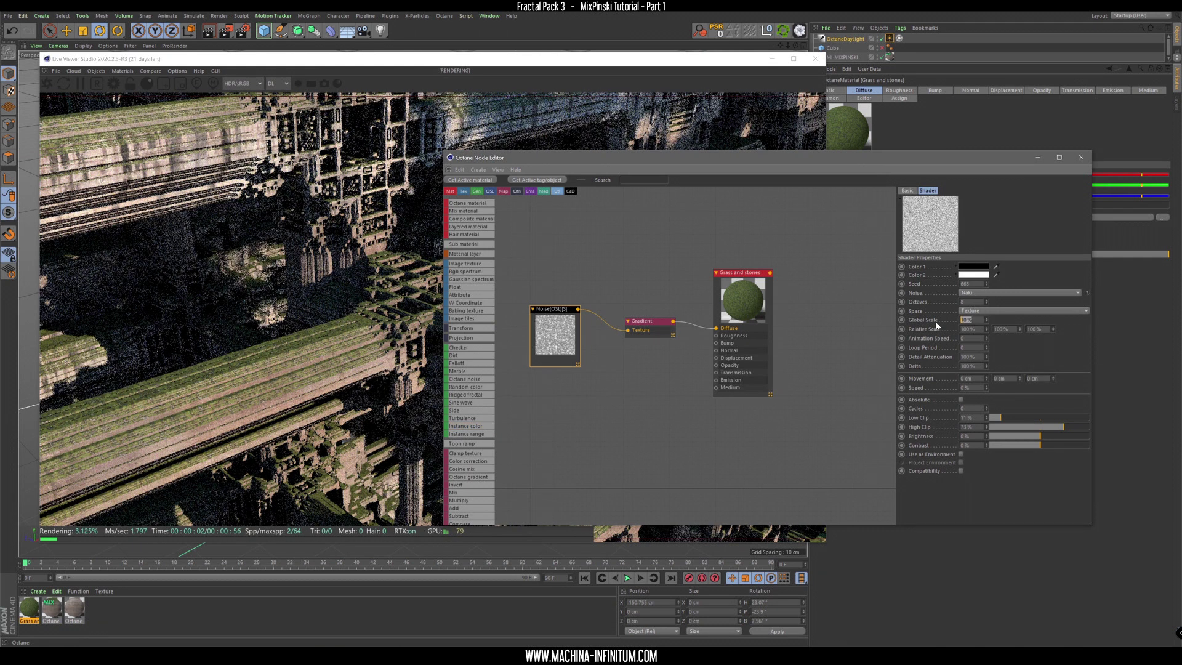
text(40)
key(Return)
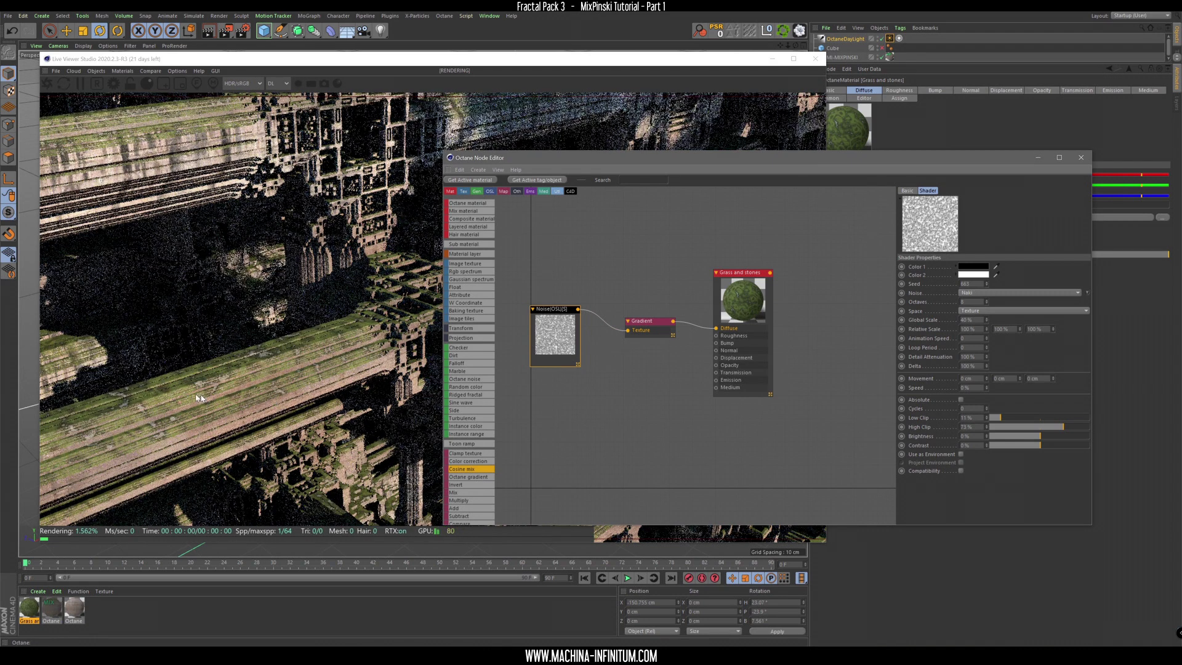
click(1081, 157)
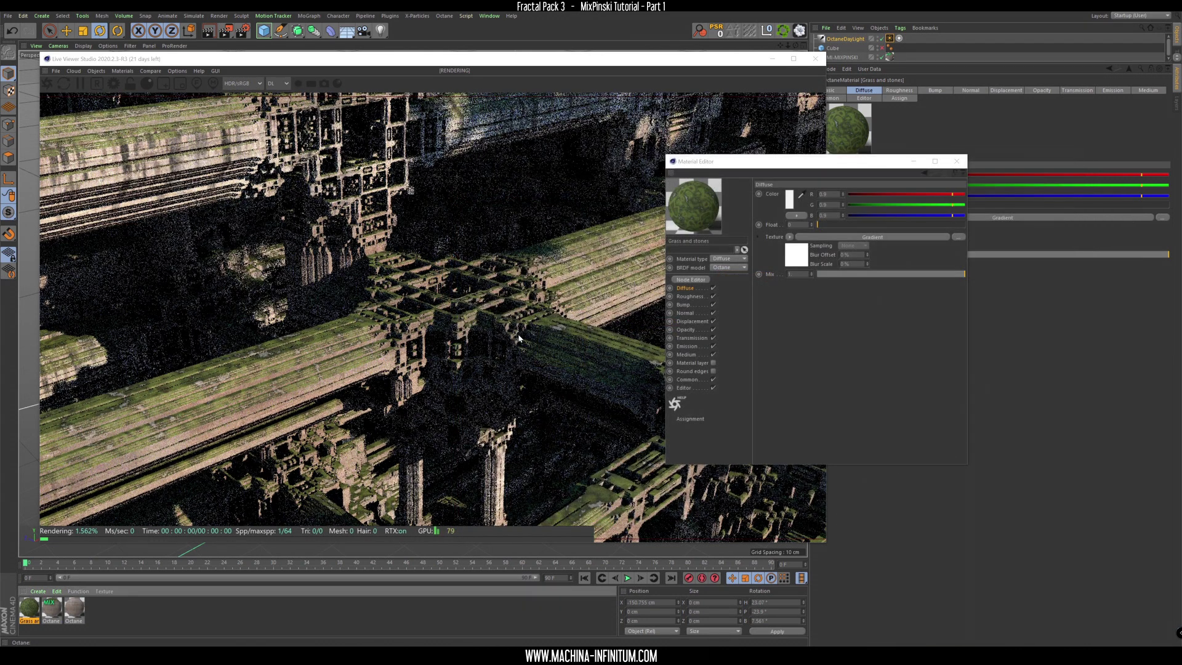
click(956, 161)
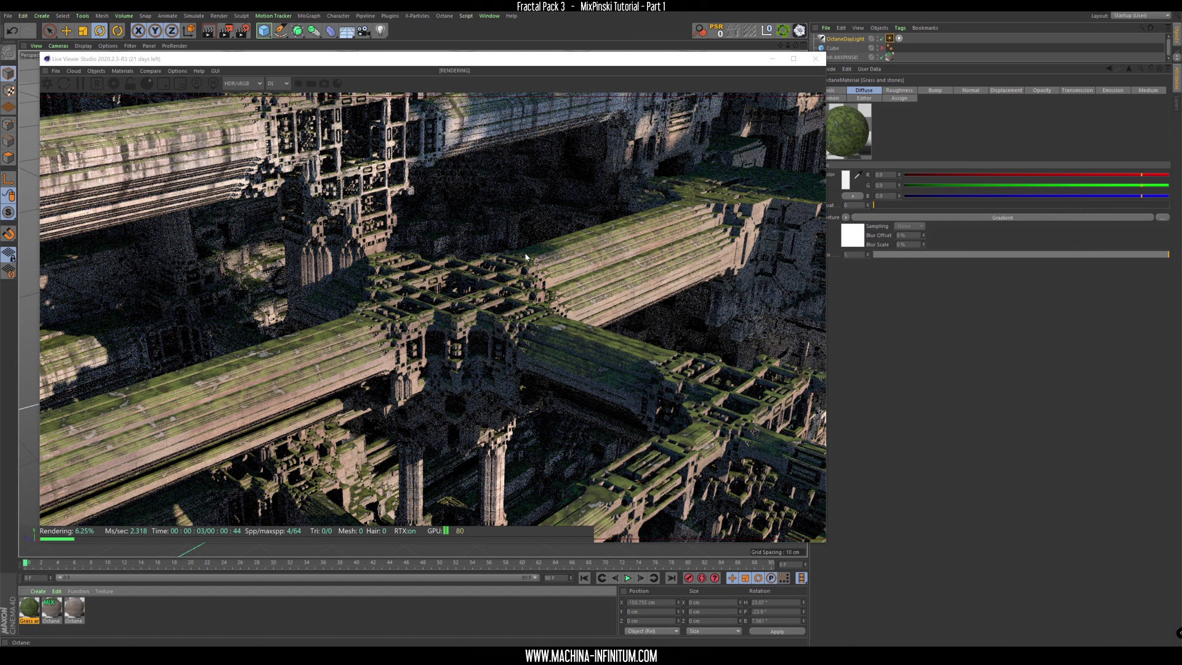
Preview the mossy beams in the live render using PT mode.
click(274, 85)
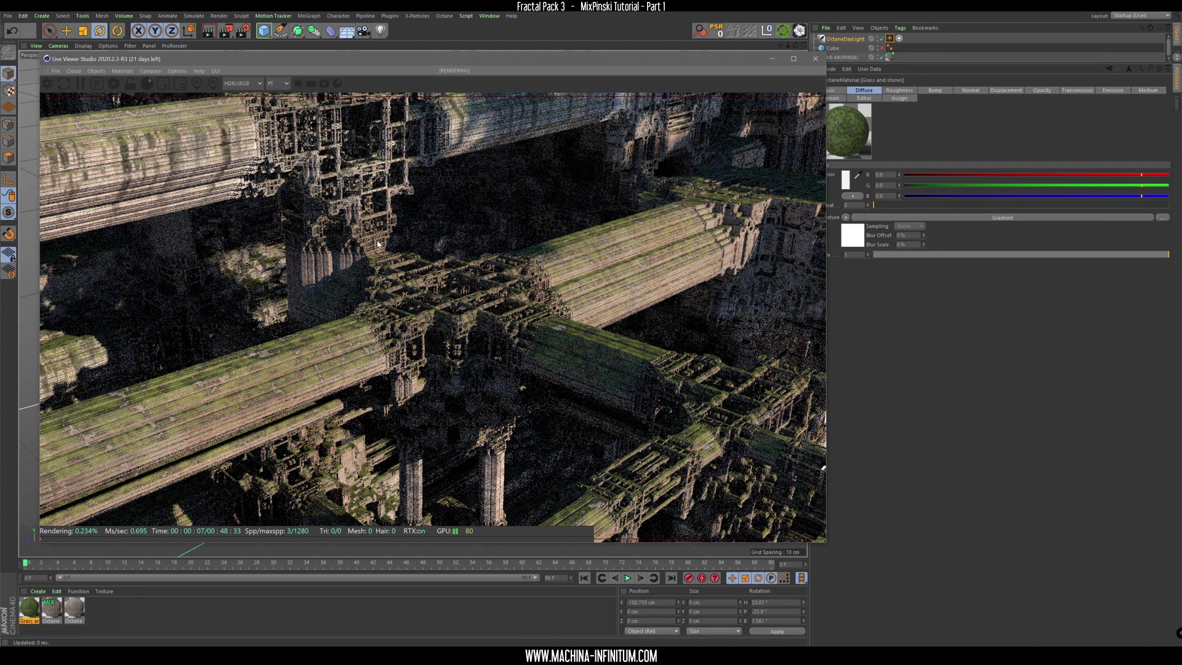
scroll(460, 303, down, 2)
scroll(460, 303, up, 2)
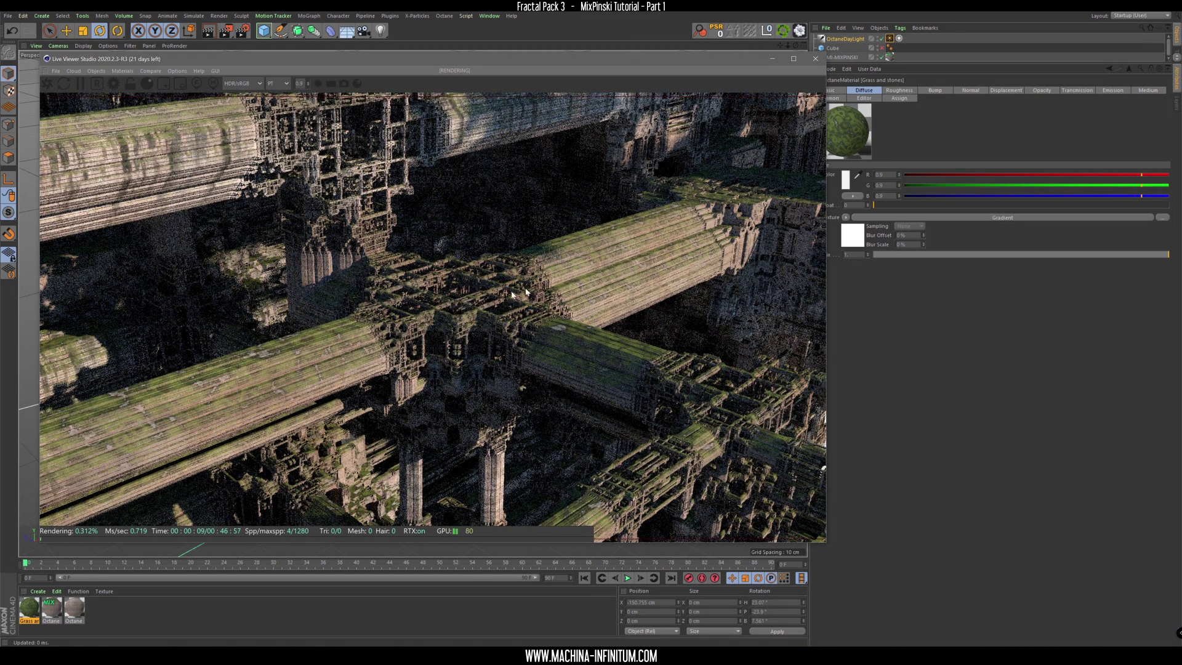
Switch the live render to Normal mode and rearrange the windows to fully expose the object list and attributes.
click(280, 88)
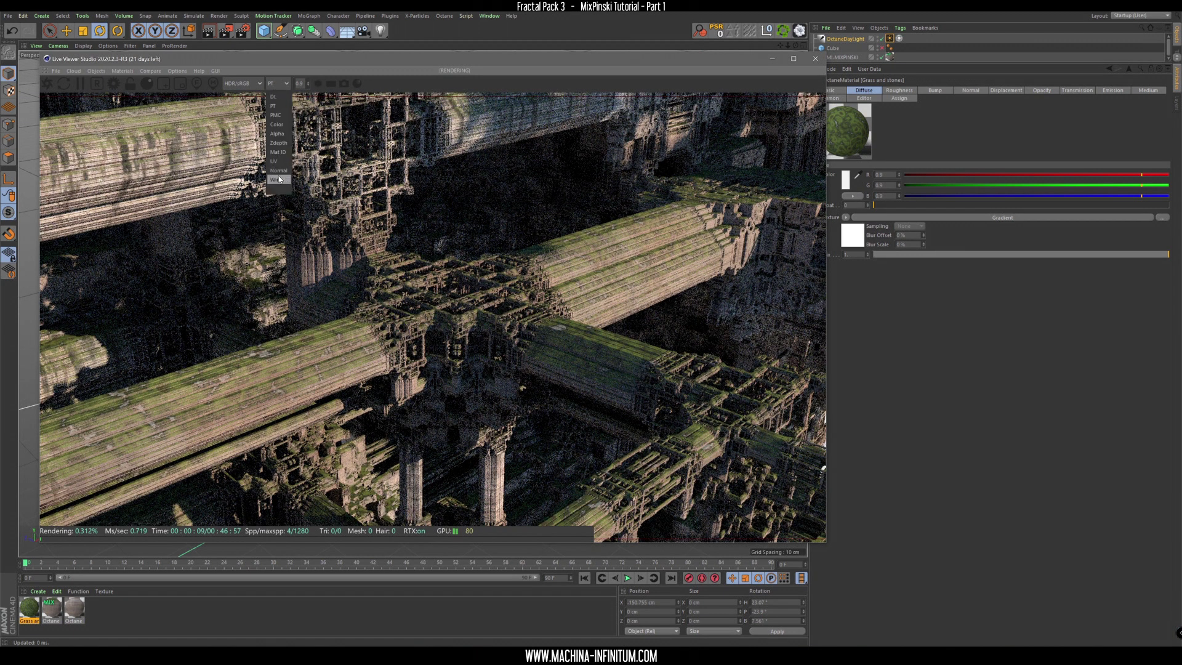
click(279, 178)
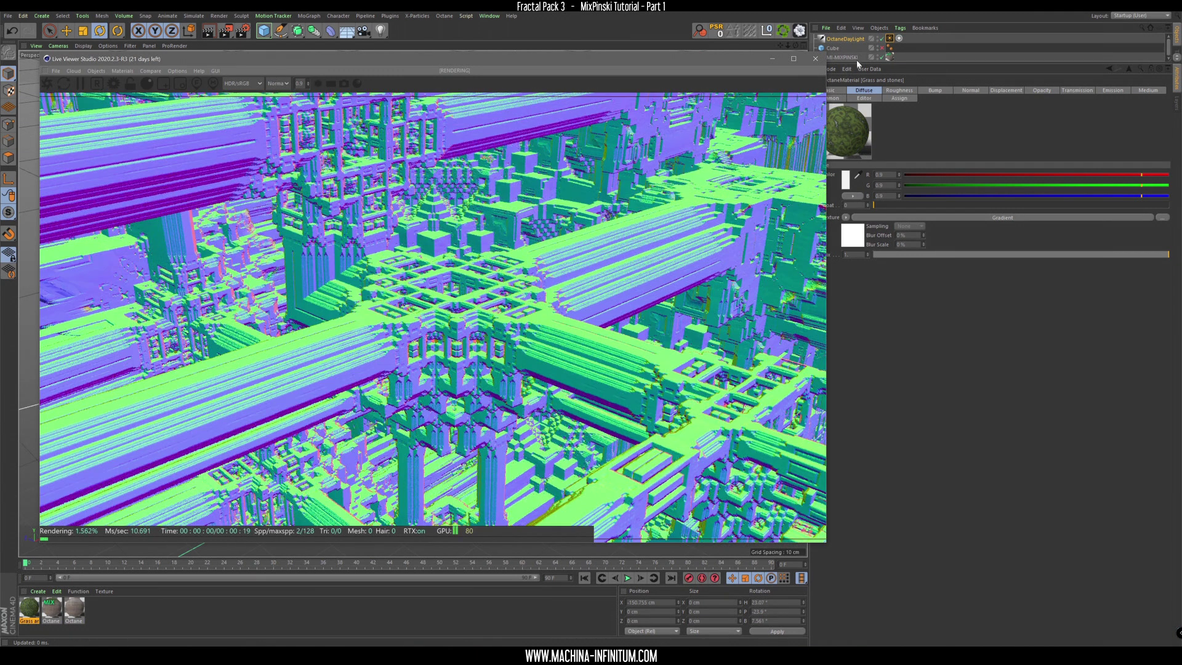
drag(871, 64, 871, 124)
drag(732, 58, 714, 56)
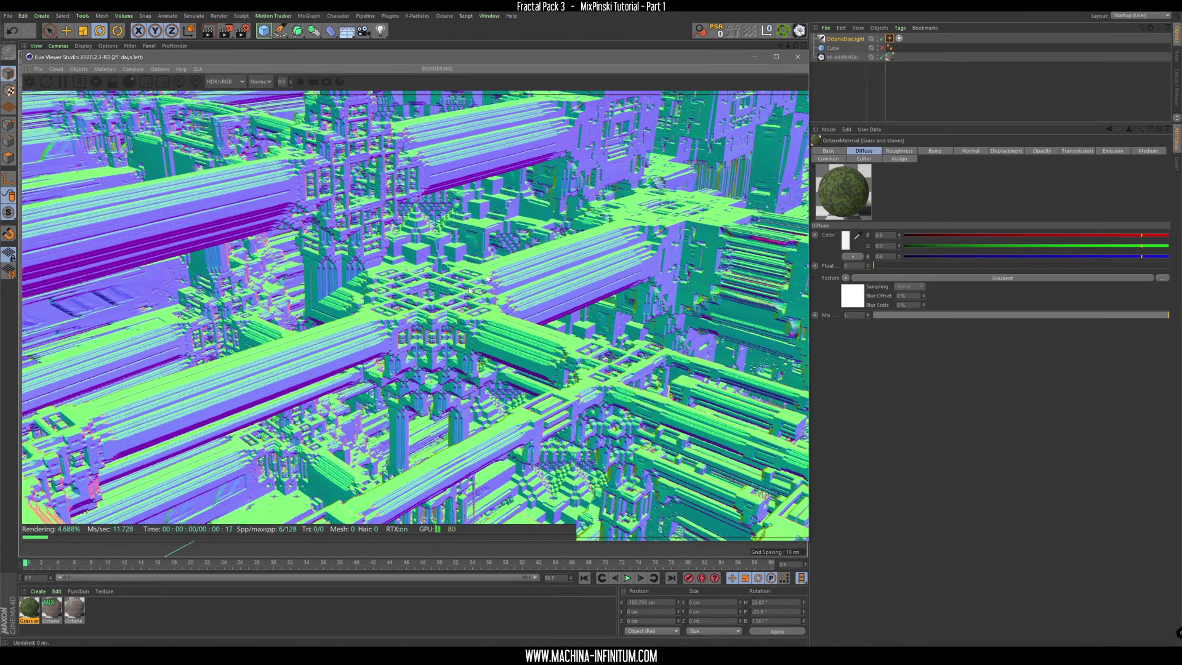
Adjust the MixPinski fractal's first Rotation4D parameter to about -0.94 and its last two Angle parameters to about -8.95 and -1.65.
click(842, 57)
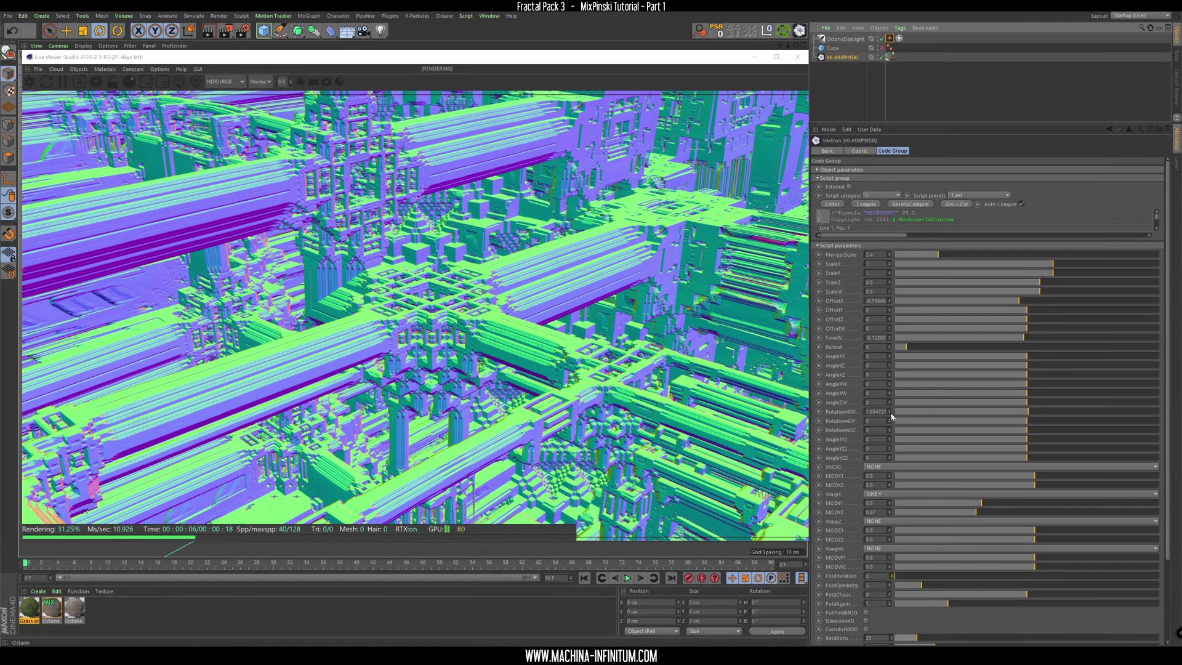
mouse_move(892, 414)
mouse_down()
mouse_move(891, 395)
mouse_move(891, 492)
mouse_move(892, 401)
mouse_up()
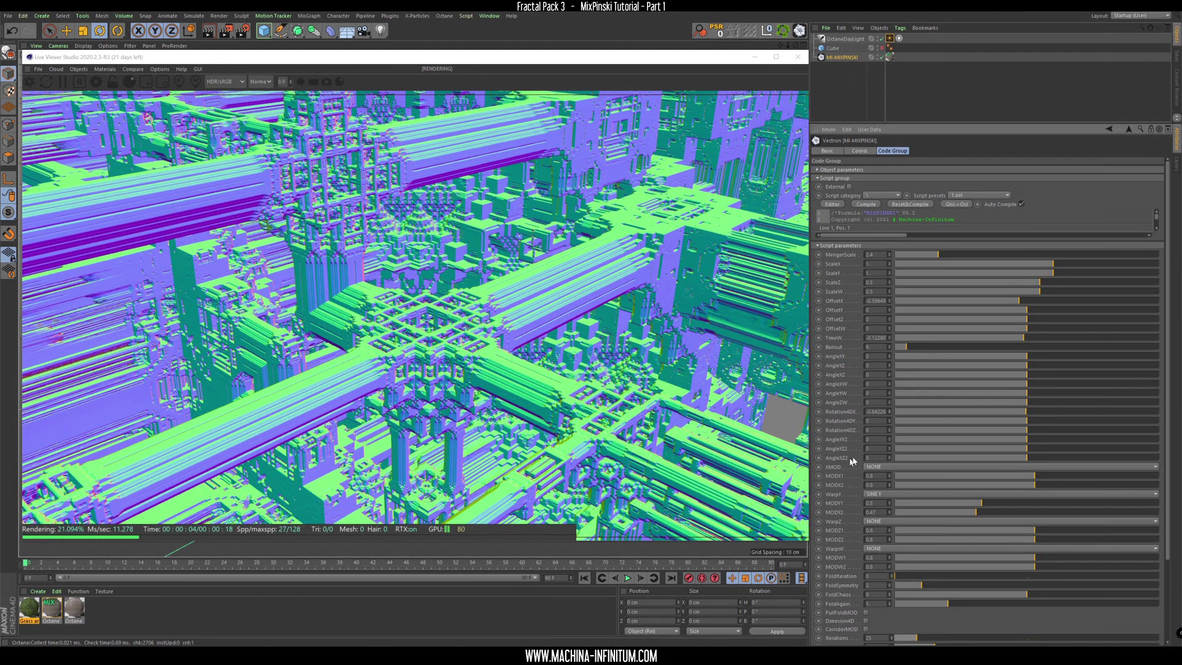
mouse_move(889, 460)
mouse_down()
mouse_move(890, 448)
mouse_move(890, 477)
mouse_up()
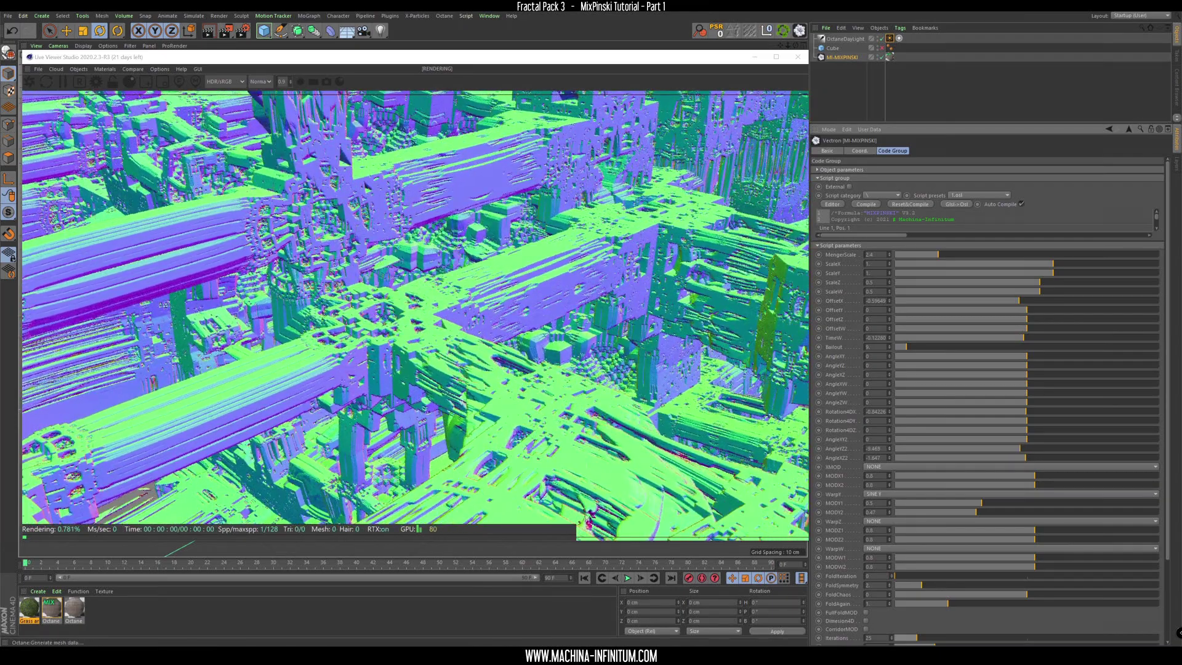
drag(890, 477, 893, 453)
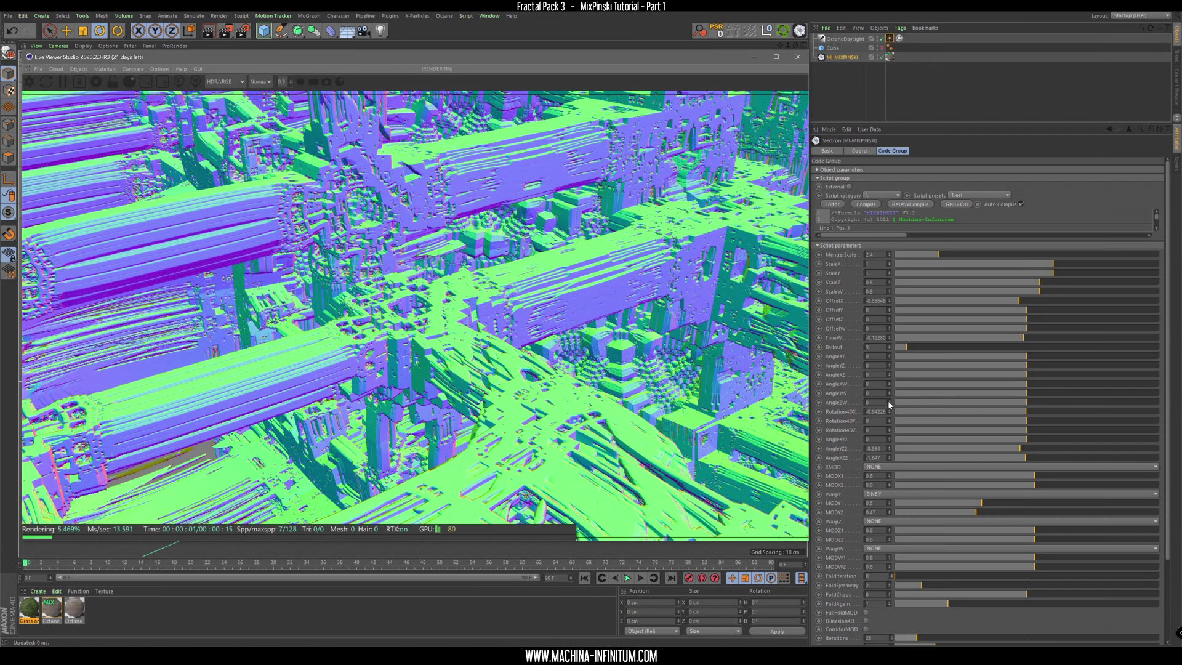
Adjust the fractal's second Rotation4D parameter to about 4.1 and inspect the warped beam junction up close.
drag(890, 422, 892, 387)
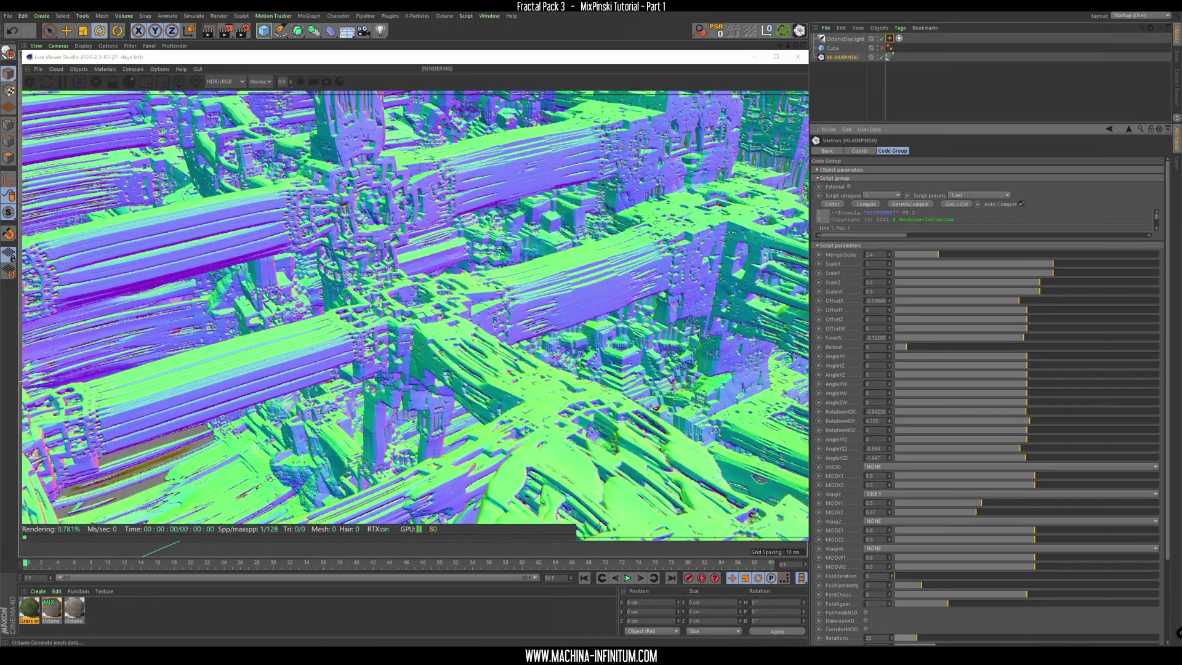
drag(892, 387, 879, 437)
middle_drag(326, 213, 362, 322)
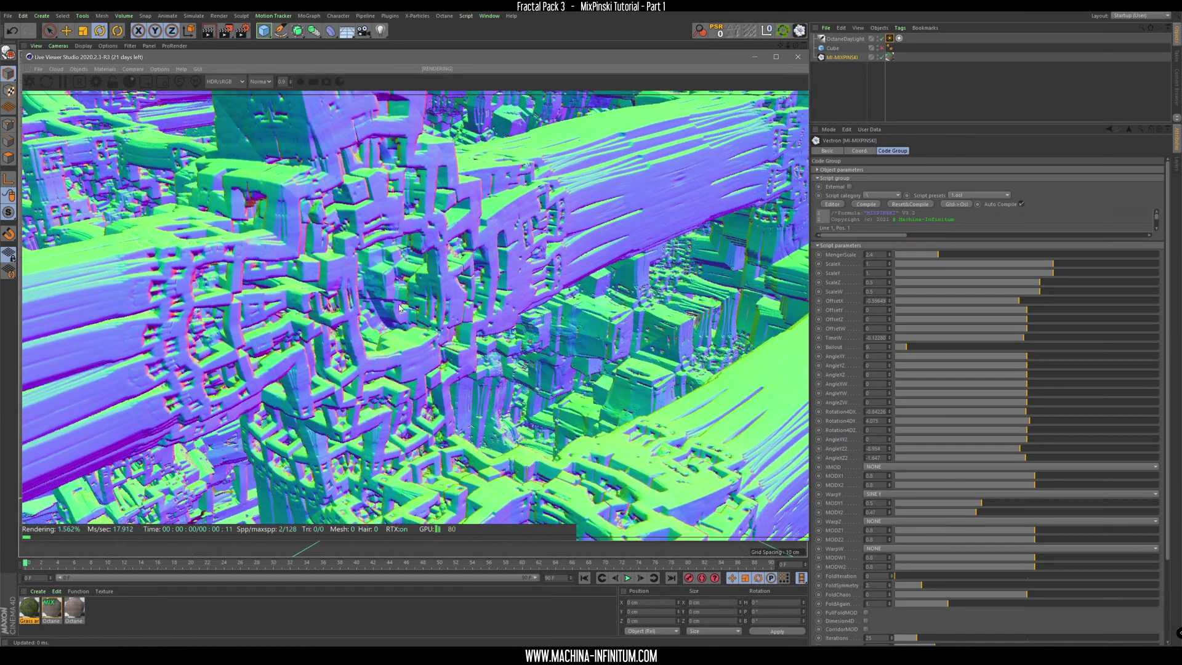
scroll(399, 308, up, 3)
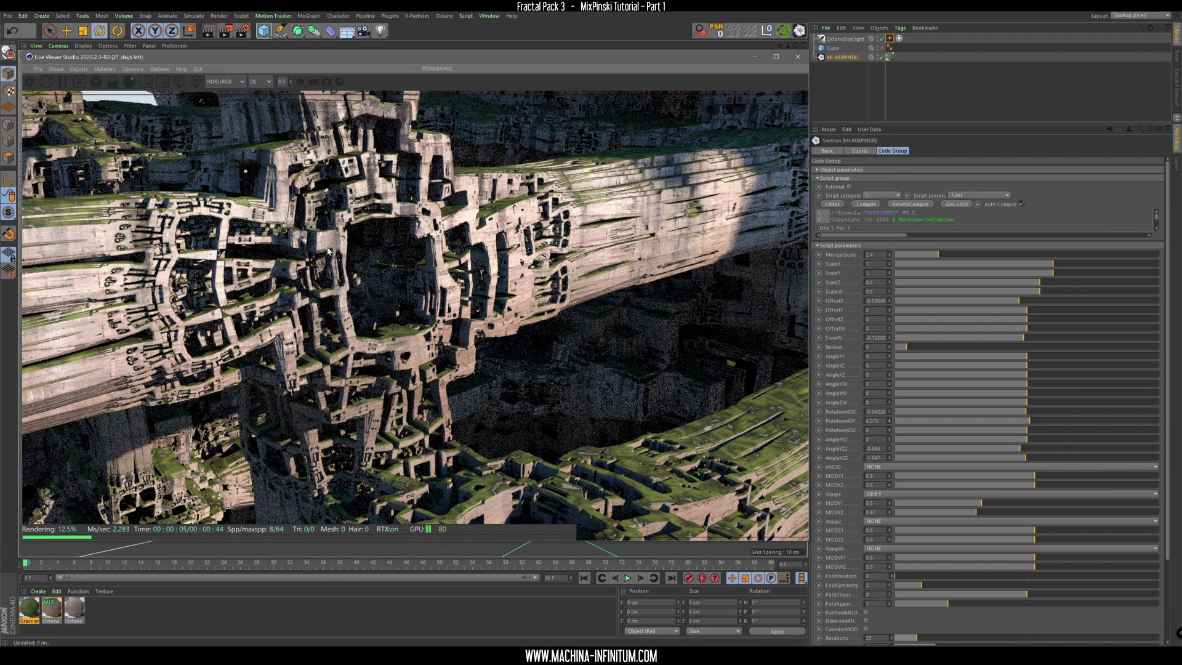
Return the live render to Normal mode and pull the camera back to frame the whole fractal from outside.
drag(300, 255, 344, 258)
click(262, 82)
click(261, 168)
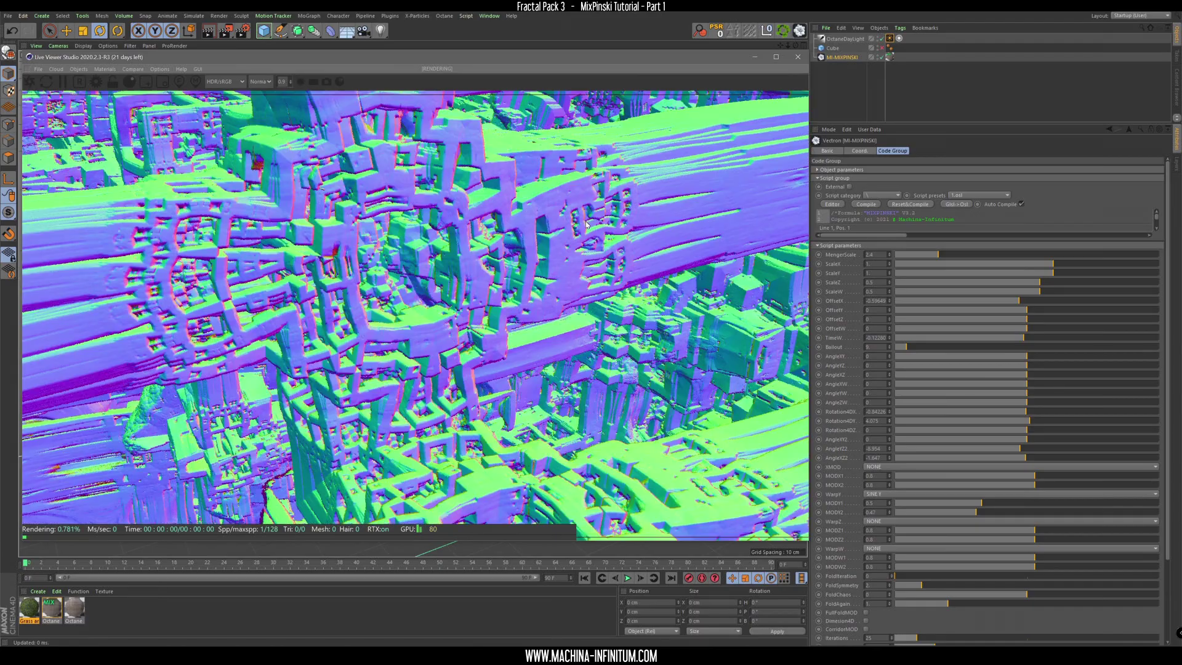
right_drag(591, 268, 400, 271)
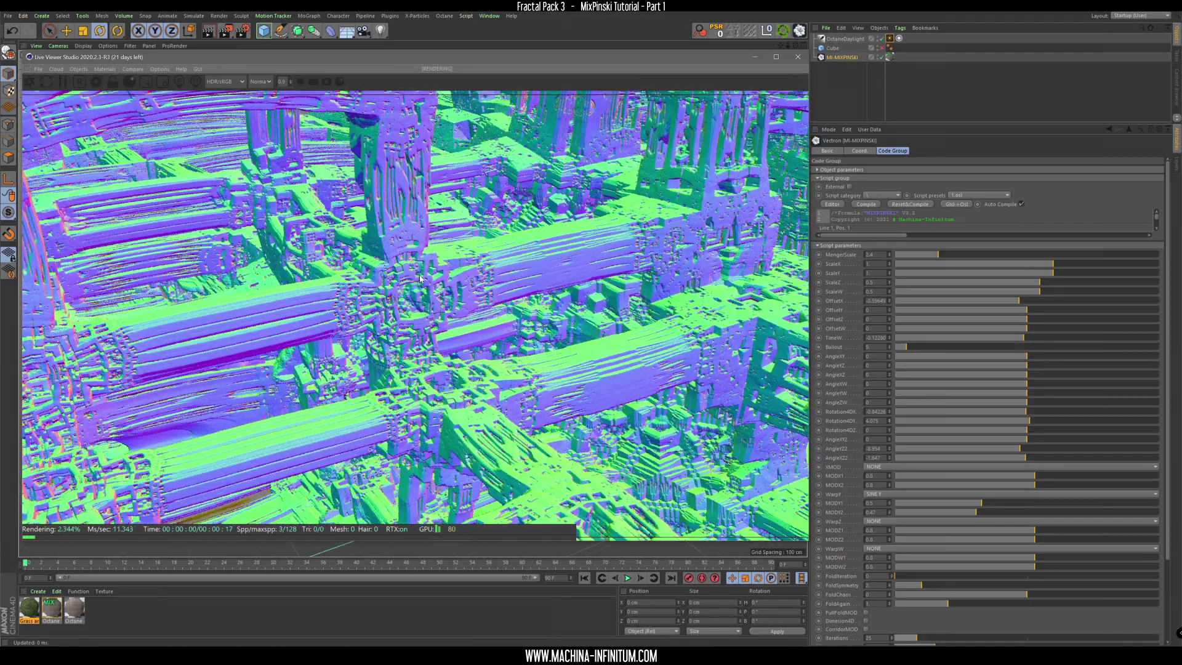
drag(415, 276, 434, 261)
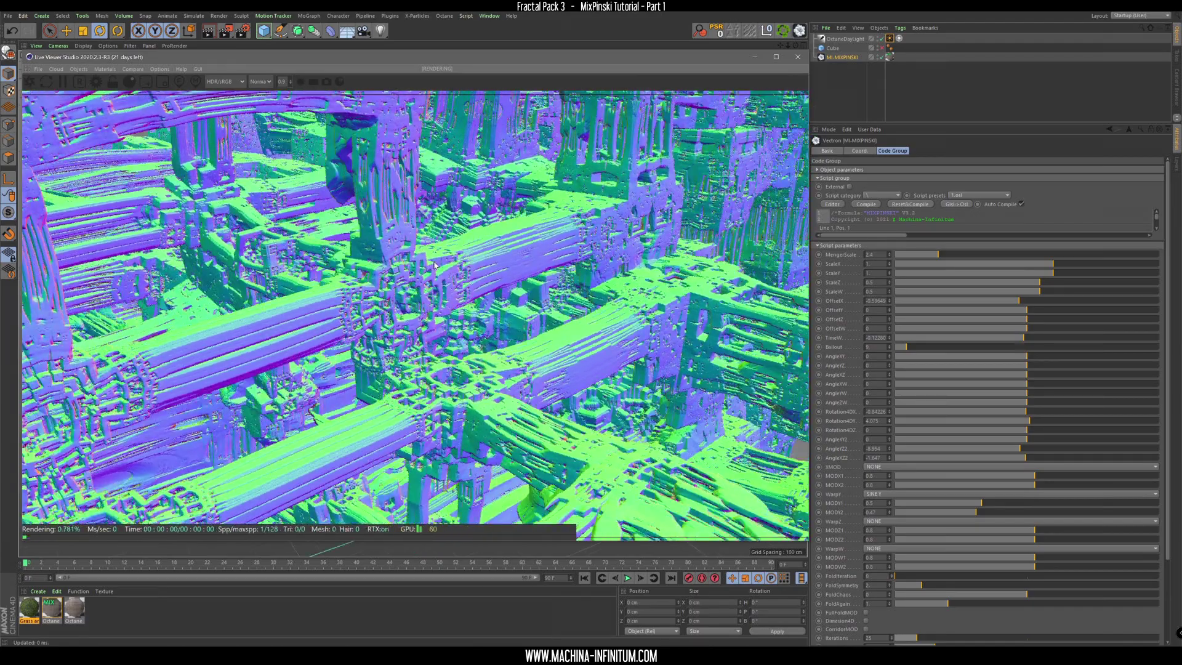
right_drag(434, 262, 581, 421)
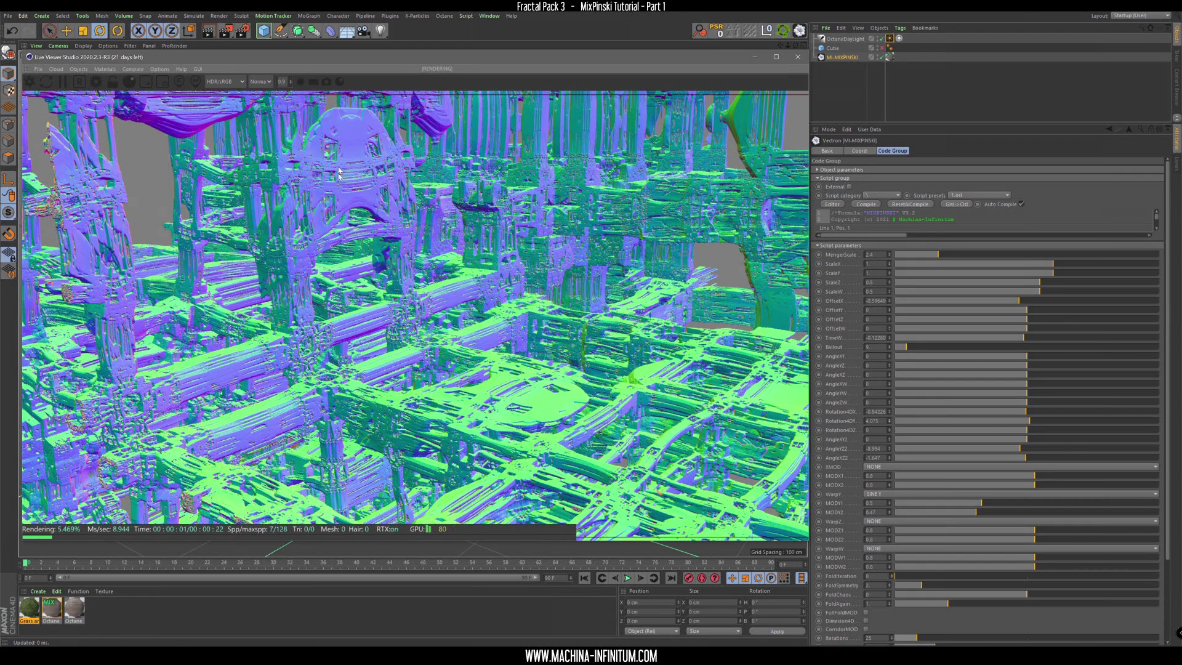
alt+drag(362, 229, 550, 240)
alt+drag(525, 285, 467, 436)
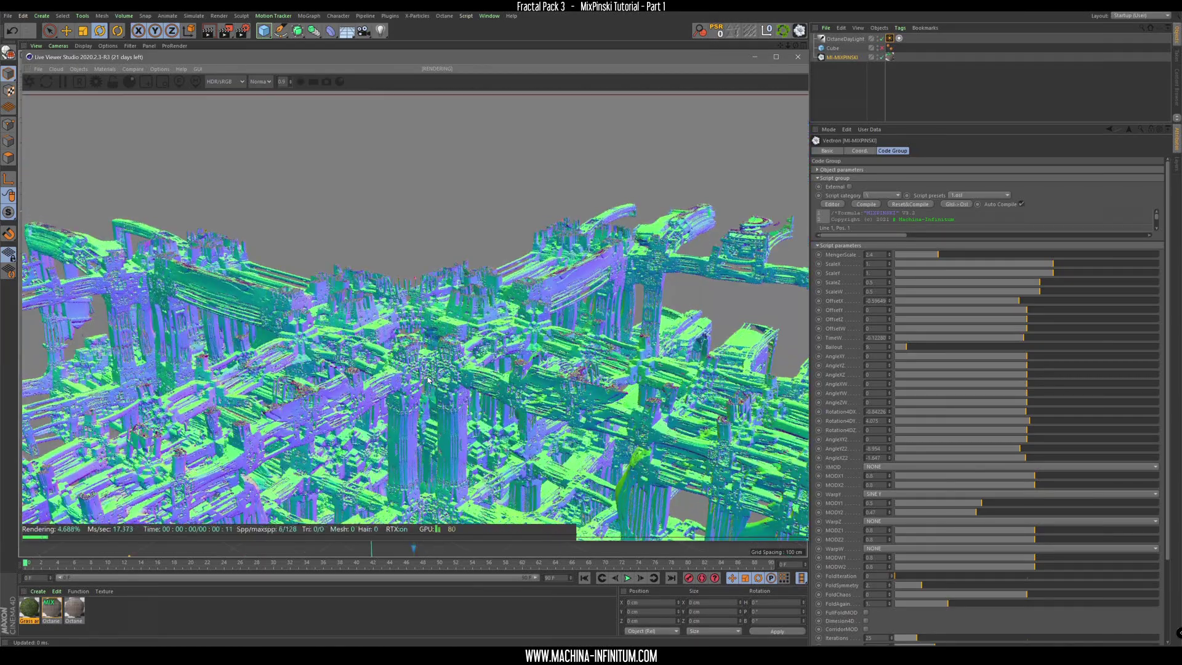
alt+drag(430, 377, 487, 370)
alt+right_drag(487, 368, 513, 426)
alt+middle_drag(512, 426, 464, 175)
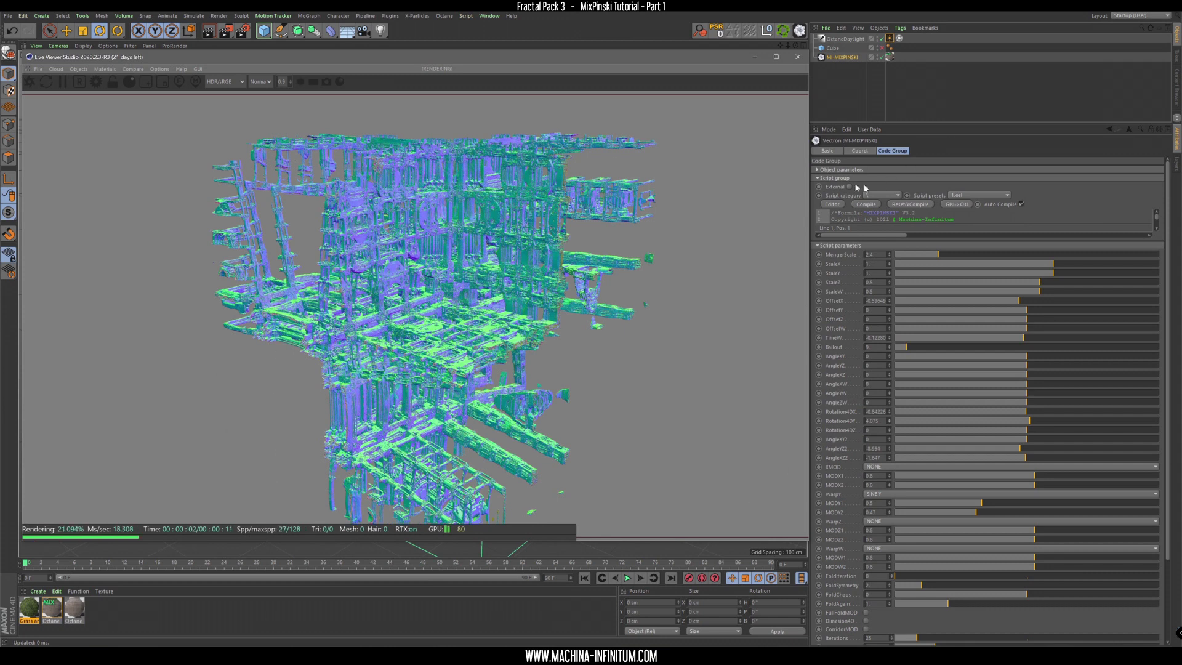
Enlarge the fractal's Bounds to 3000 in the object parameters.
click(818, 170)
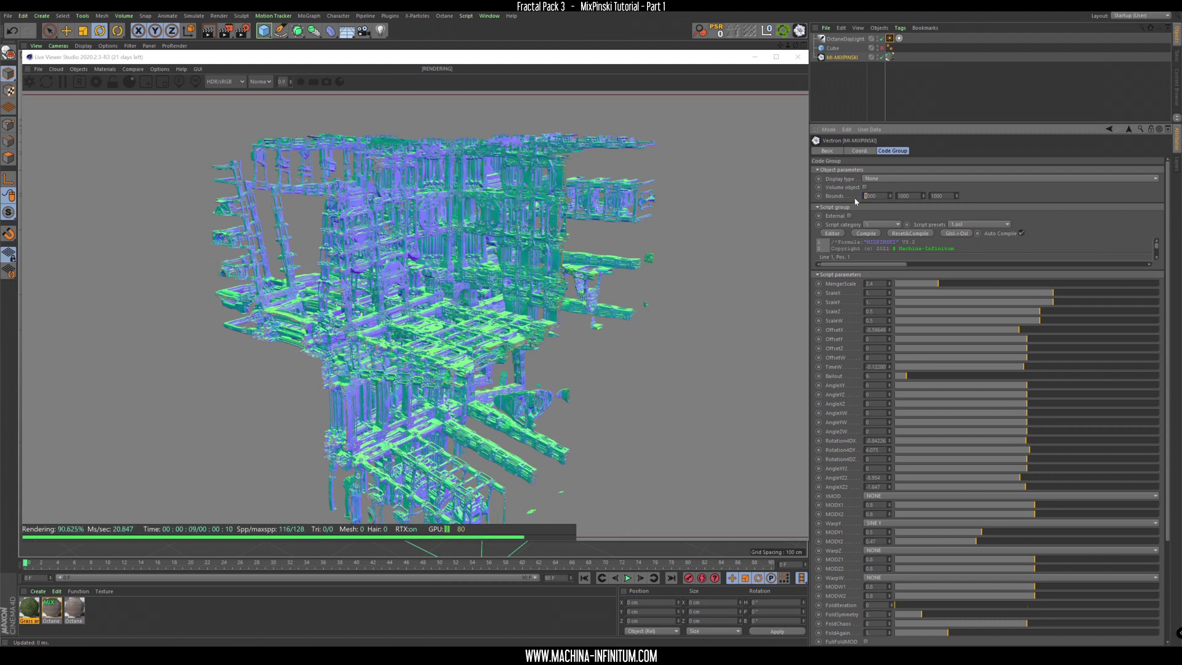
key(Tab)
text(3000)
key(Tab)
text(3000)
key(Return)
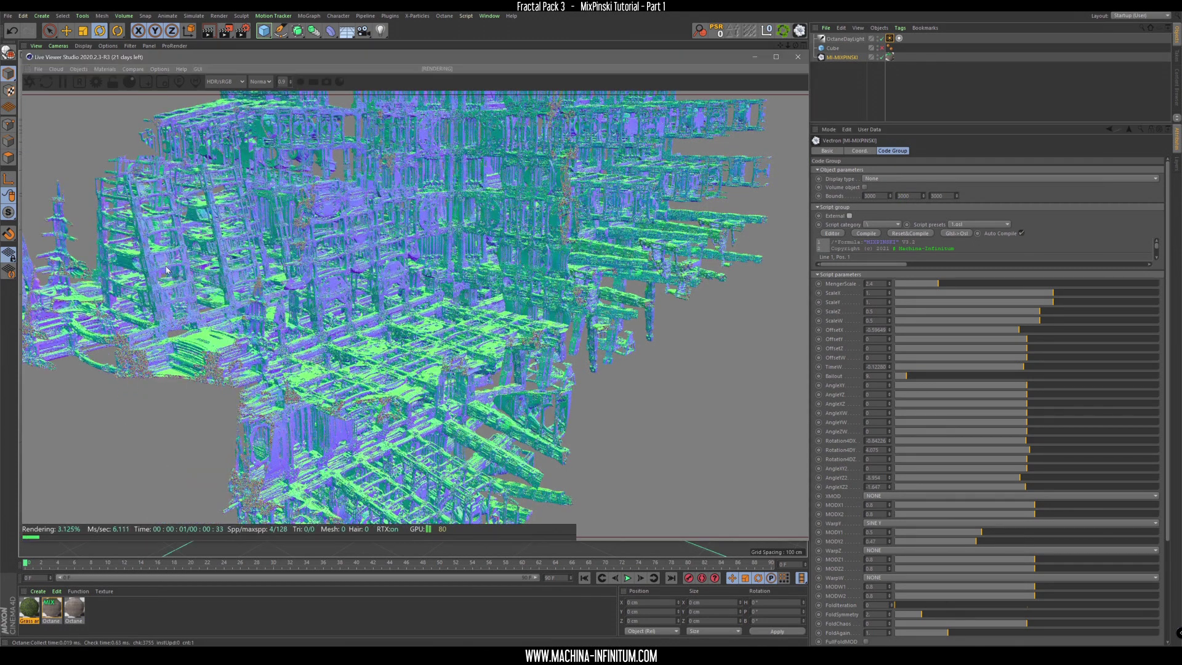
Frame the beams protruding from the fractal's outer side and switch the live render to DL mode.
drag(149, 264, 414, 451)
middle_drag(451, 416, 458, 375)
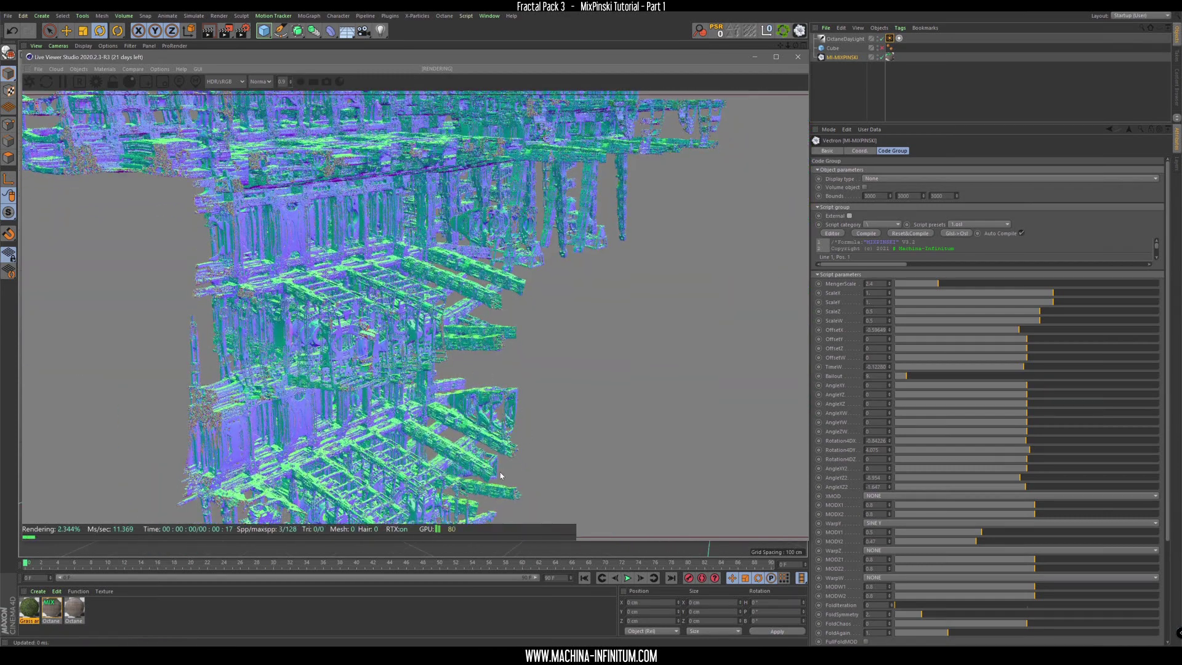
scroll(516, 412, up, 3)
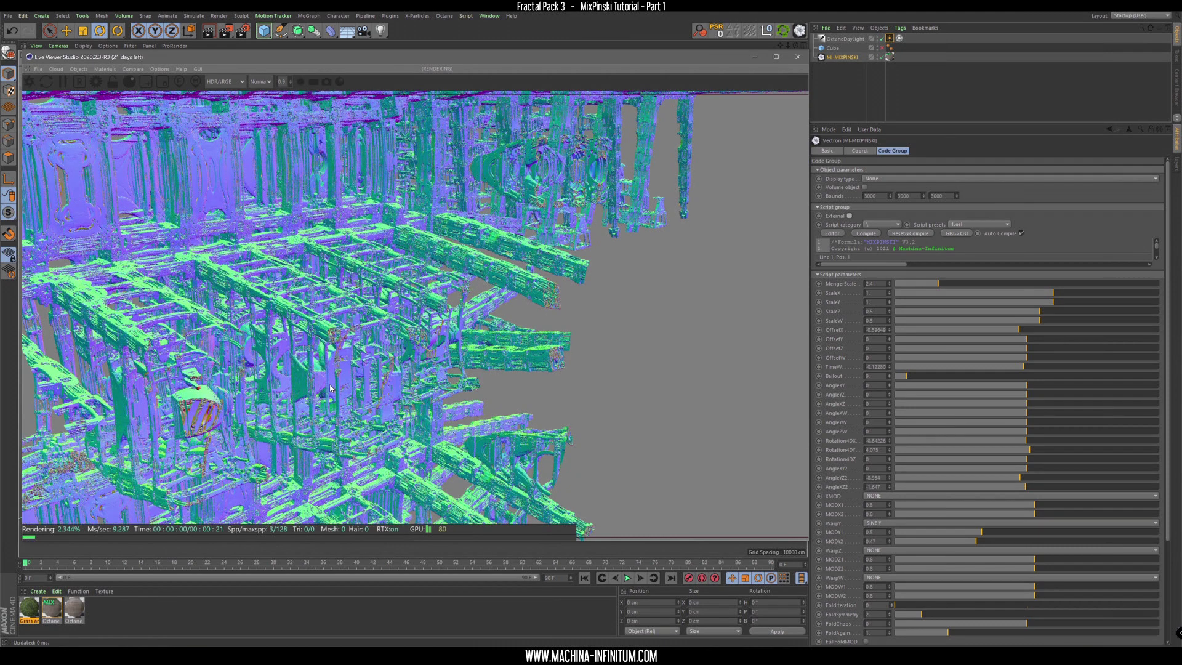
drag(331, 389, 390, 405)
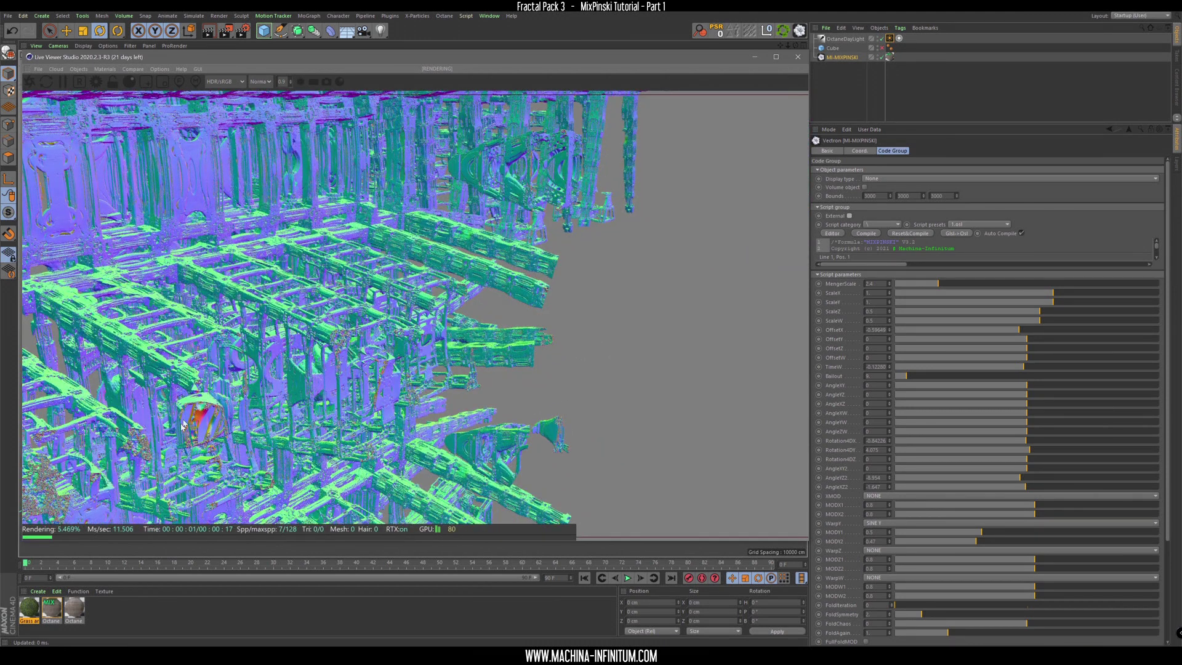
click(261, 81)
click(259, 93)
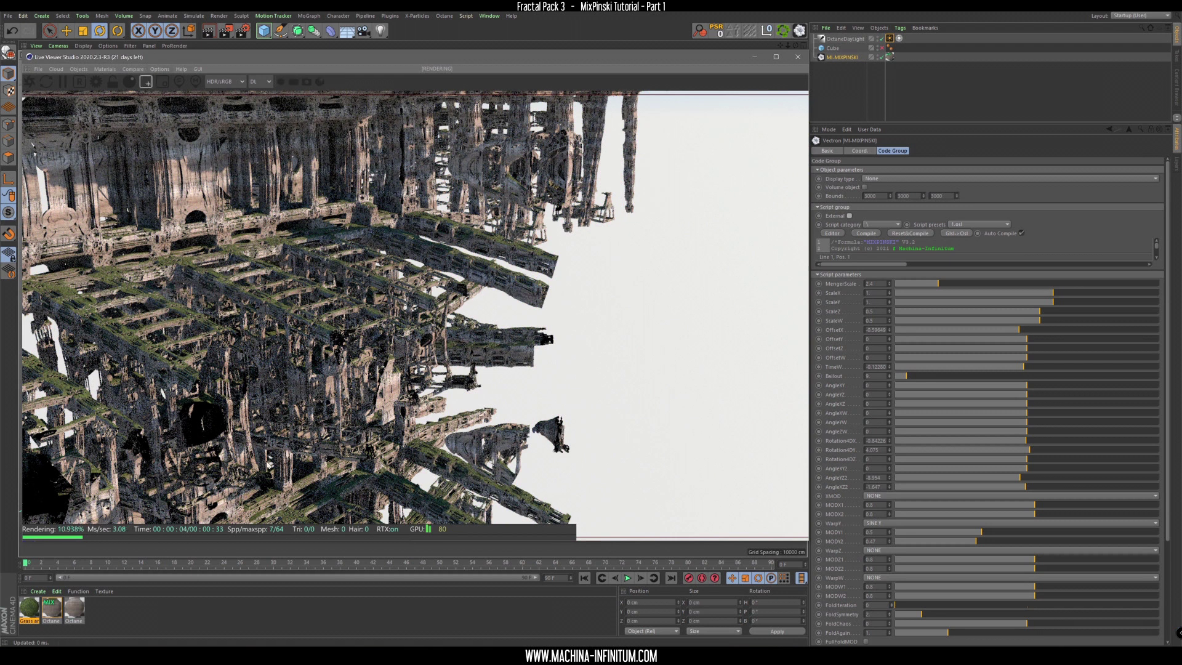
Limit rendering to a region around the dark round hole among the beams and raise the fractal's Bailout.
drag(276, 470, 258, 471)
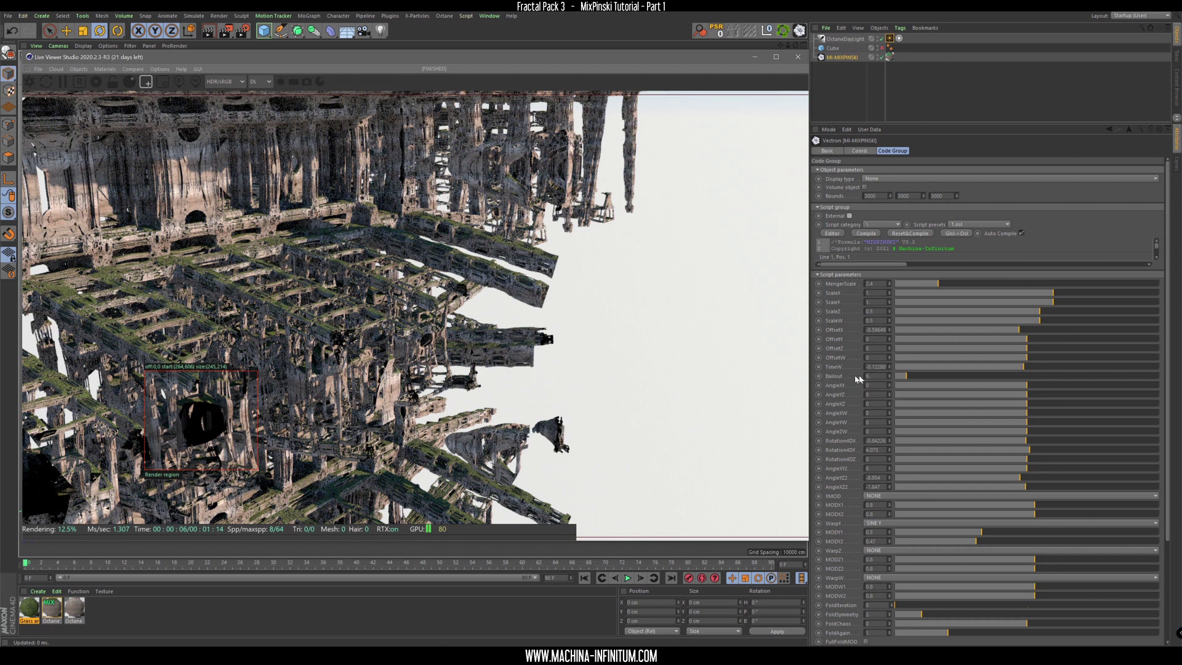
drag(909, 382, 955, 381)
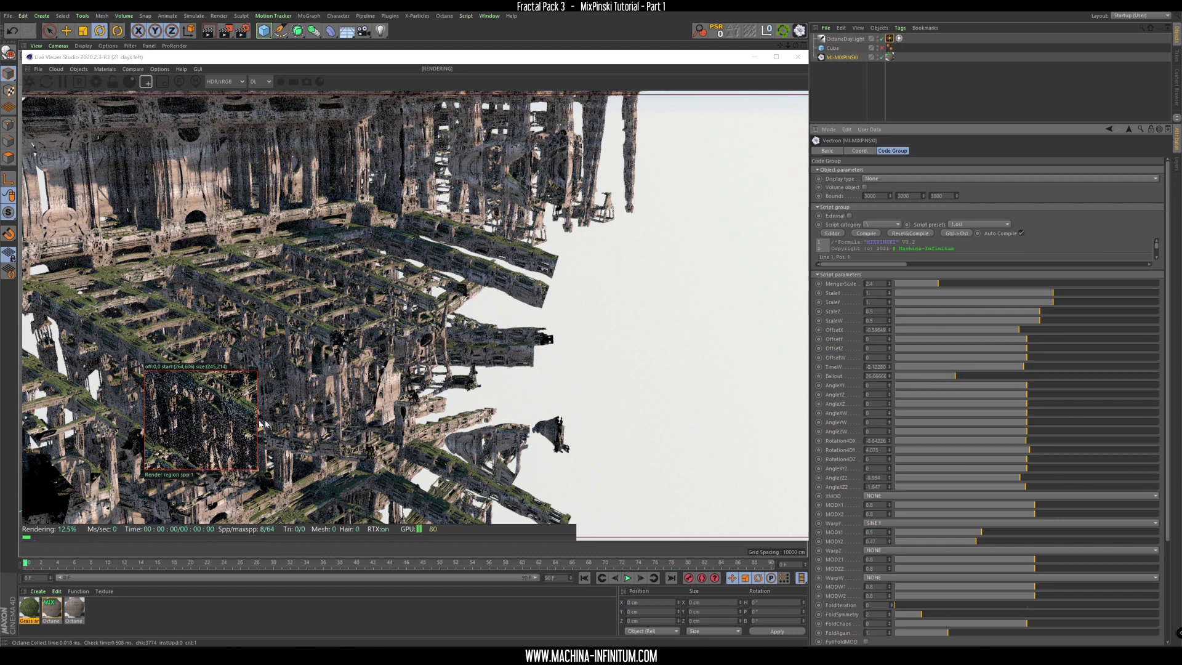
Move the render region over the outer end of the lower beams, and turn off region rendering to restore full-frame rendering.
drag(518, 396, 626, 474)
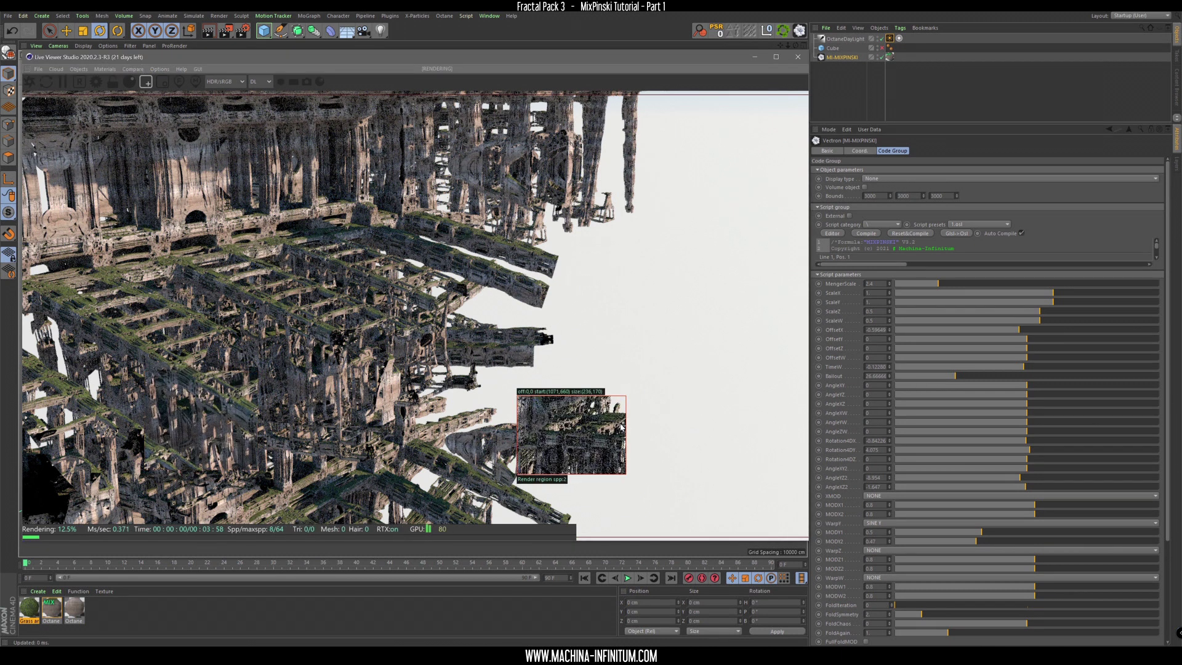
click(148, 82)
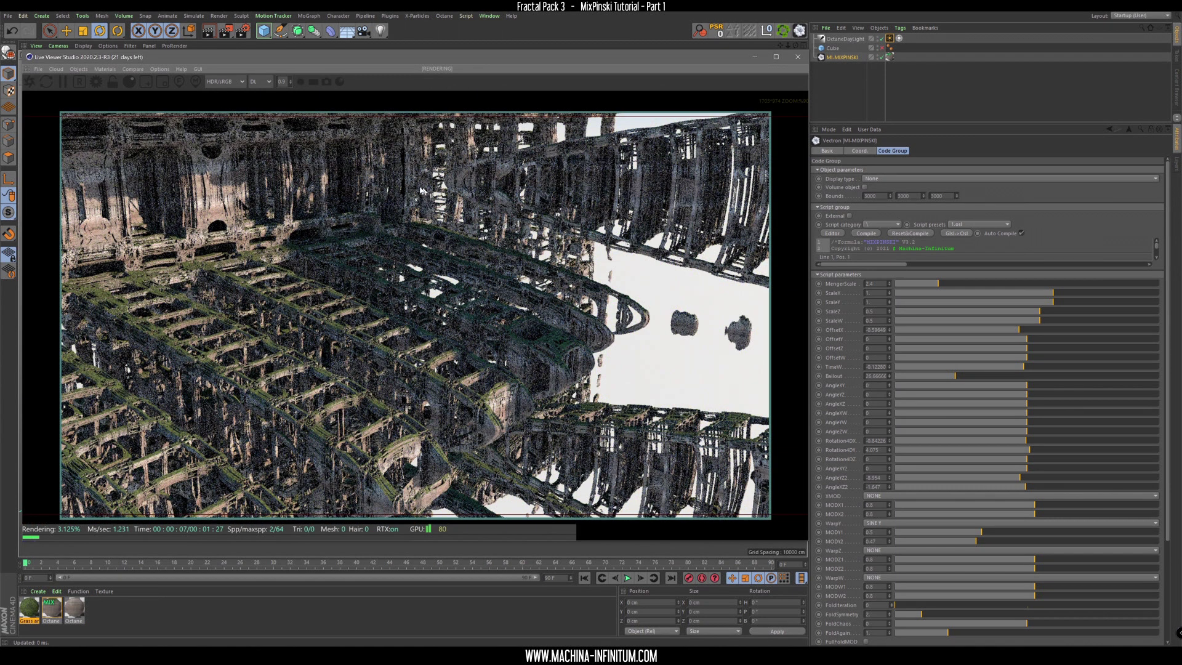
Switch the live render to Normal mode, frame the tapered spikes on the fractal's outer side from closer up, and return to DL mode.
click(258, 82)
click(265, 168)
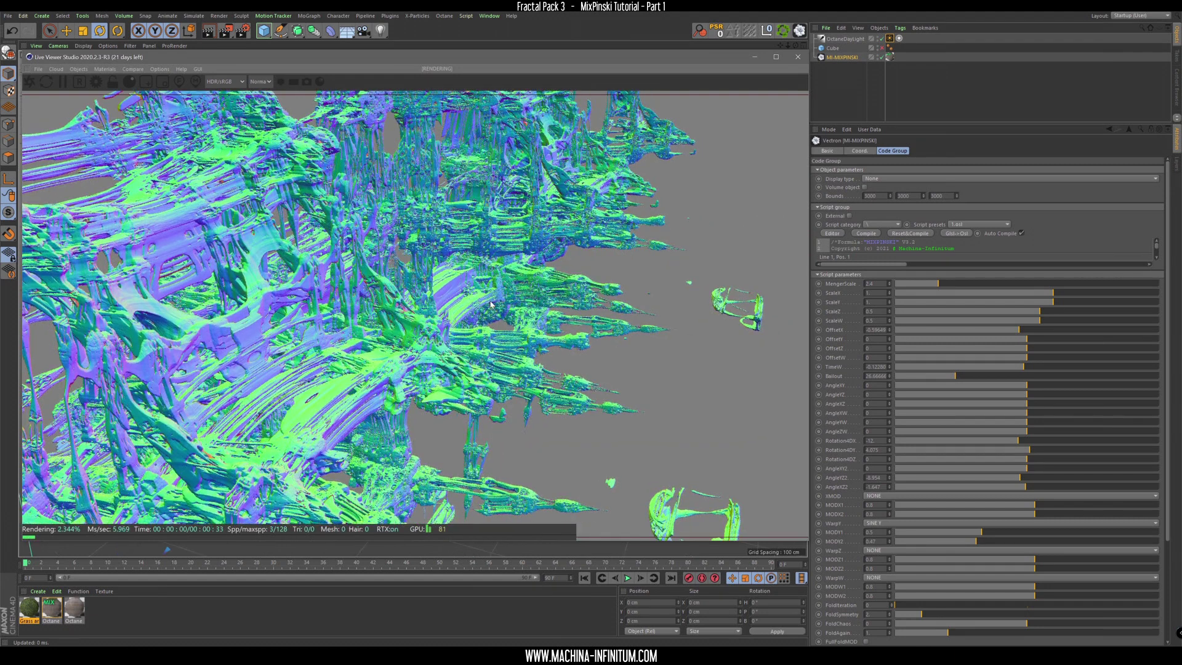
middle_drag(492, 301, 539, 190)
middle_drag(402, 282, 419, 260)
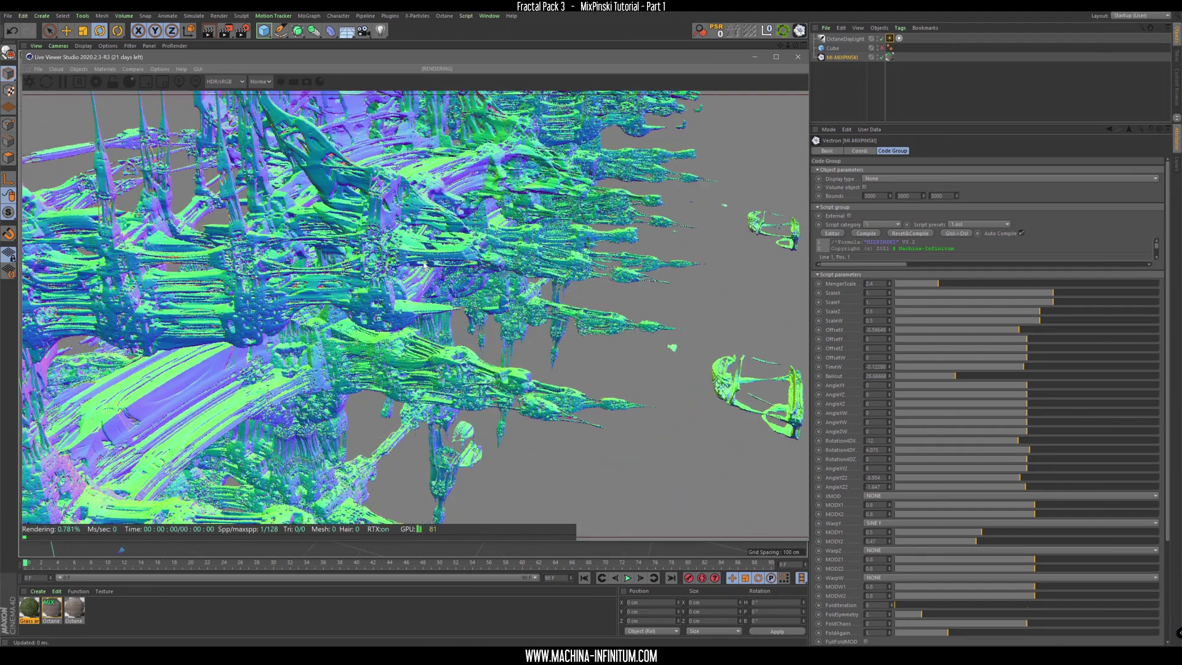
drag(386, 238, 424, 242)
drag(335, 234, 380, 207)
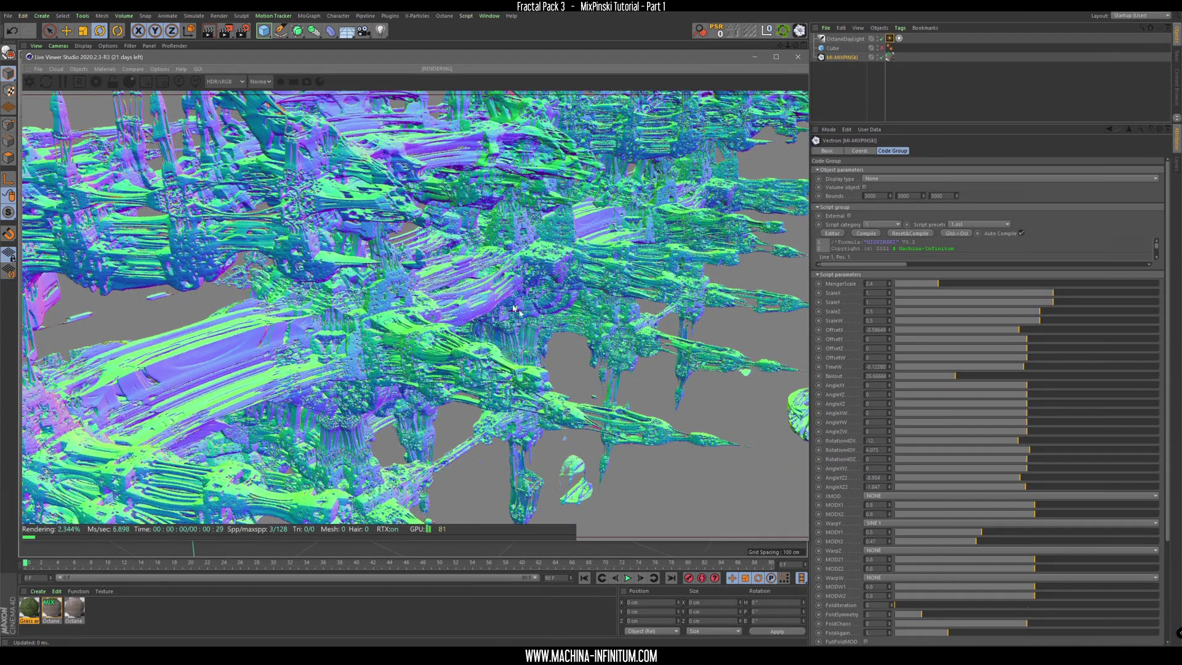
drag(413, 207, 290, 97)
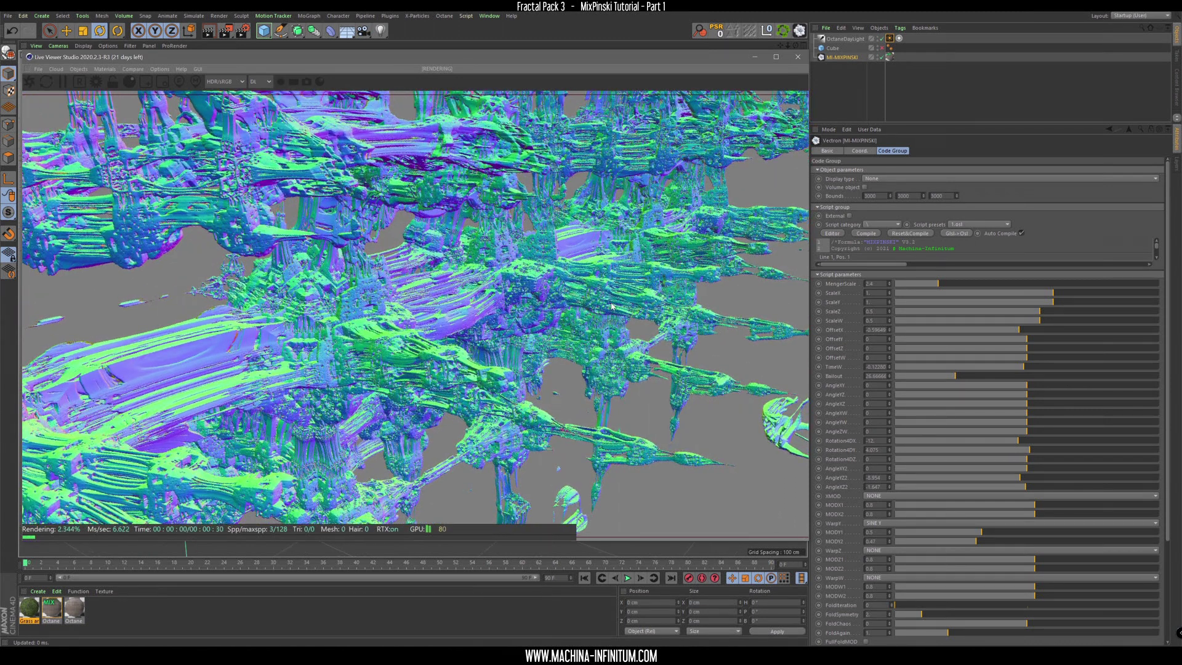